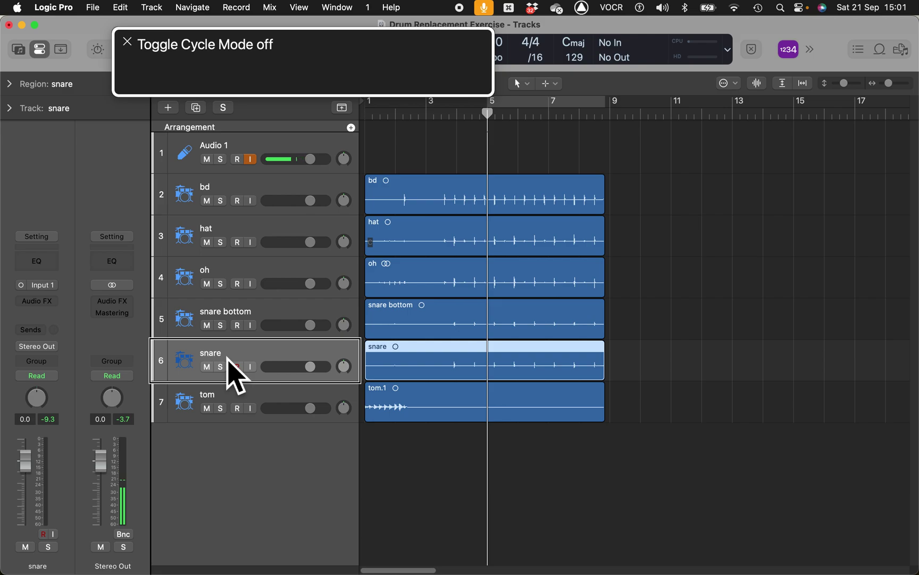
# - Play the drums briefly, then look through the tom and snare tracks, ending on the snare track
pyautogui.press('space')
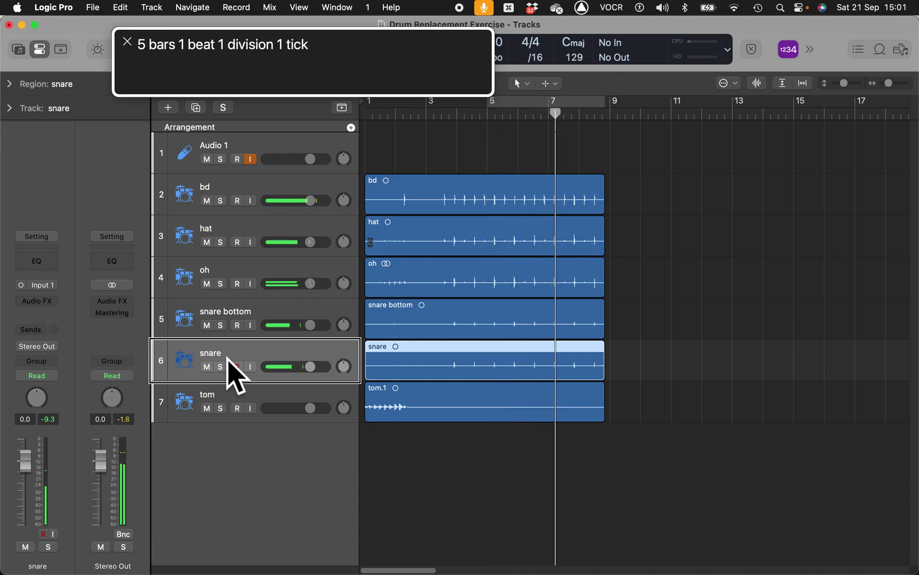
pyautogui.press('space')
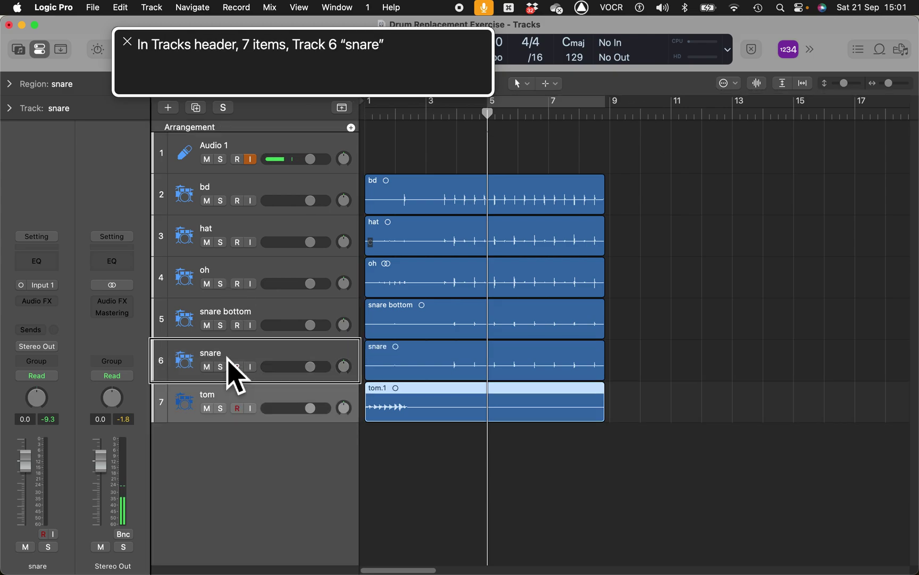
pyautogui.click(227, 403)
pyautogui.click(227, 356)
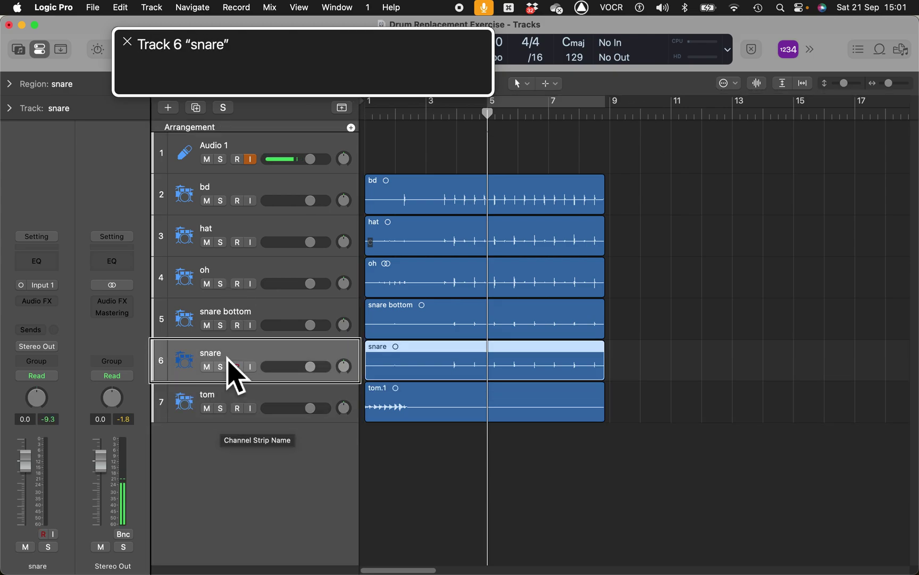
pyautogui.click(227, 316)
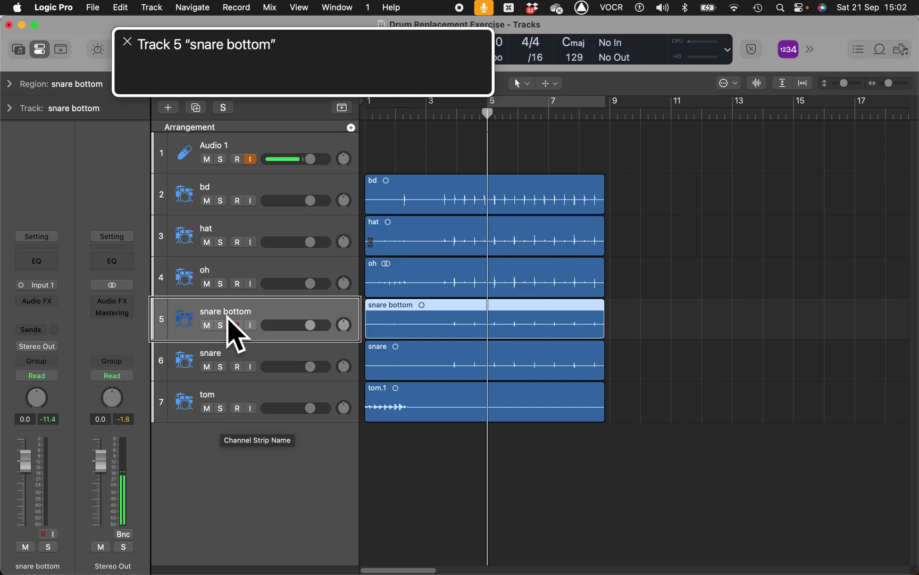
pyautogui.click(228, 357)
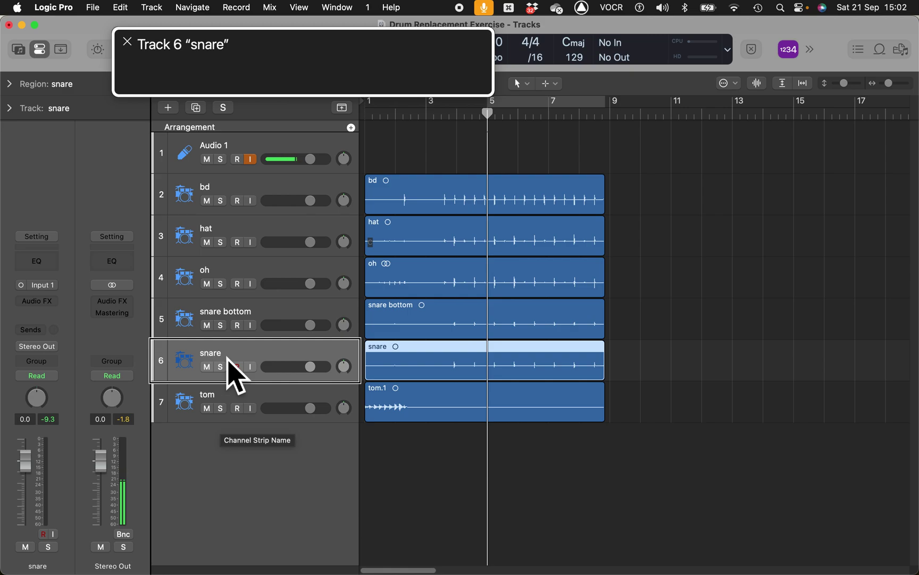
# - Put focus on the snare track and open Drum Replacement/Doubling with Control-D
pyautogui.hotkey('ctrl', 'alt', 'shift', 'Up')
pyautogui.hotkey('ctrl', 'alt', 'Right')
pyautogui.hotkey('ctrl', 'alt', 'Left')
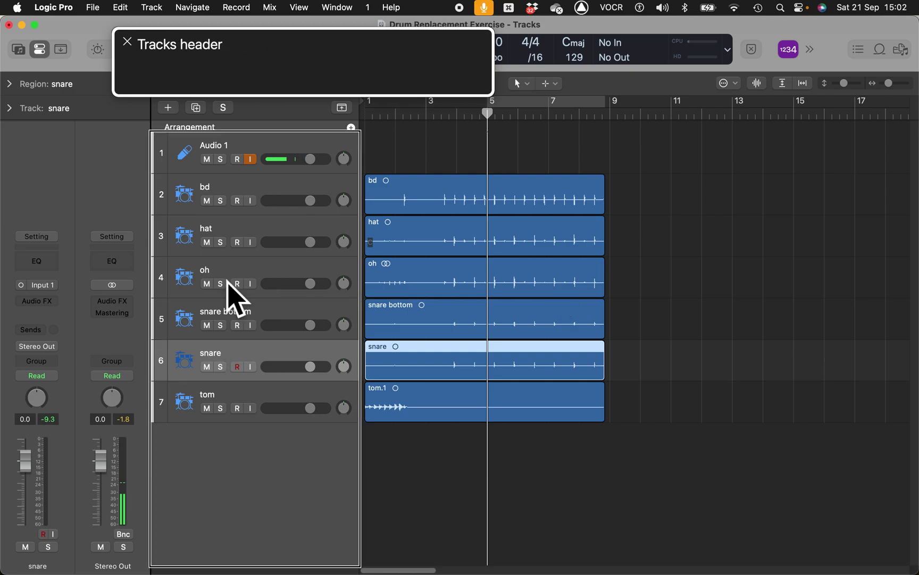
pyautogui.hotkey('ctrl', 'alt', 'shift', 'Down')
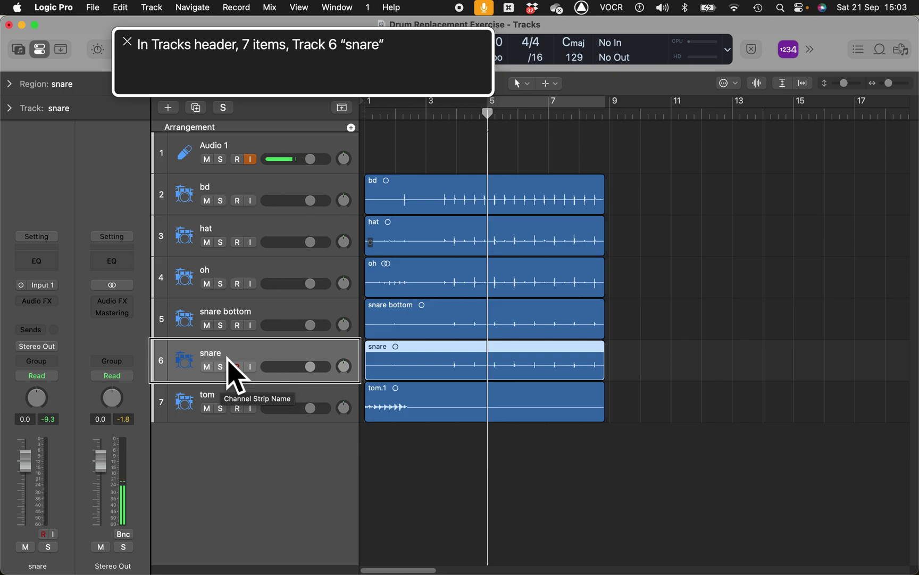
pyautogui.press('Down')
pyautogui.press('Up')
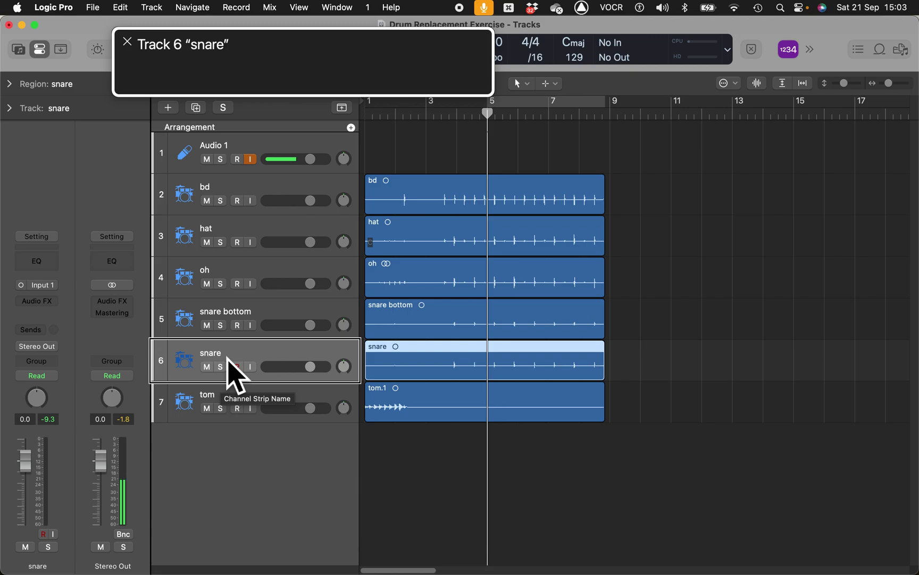
pyautogui.hotkey('ctrl', 'd')
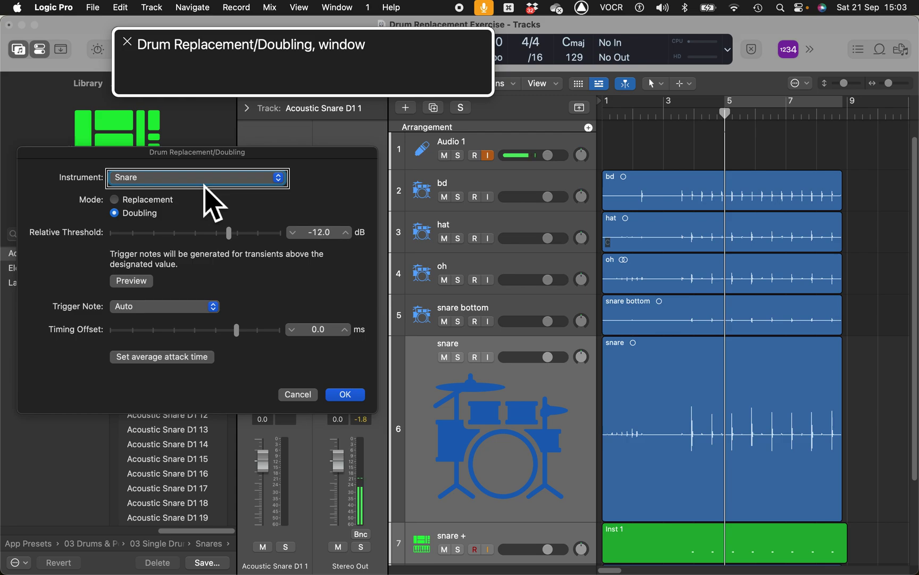
pyautogui.hotkey('ctrl', 'alt', 'Left')
pyautogui.hotkey('ctrl', 'alt', 'Left')
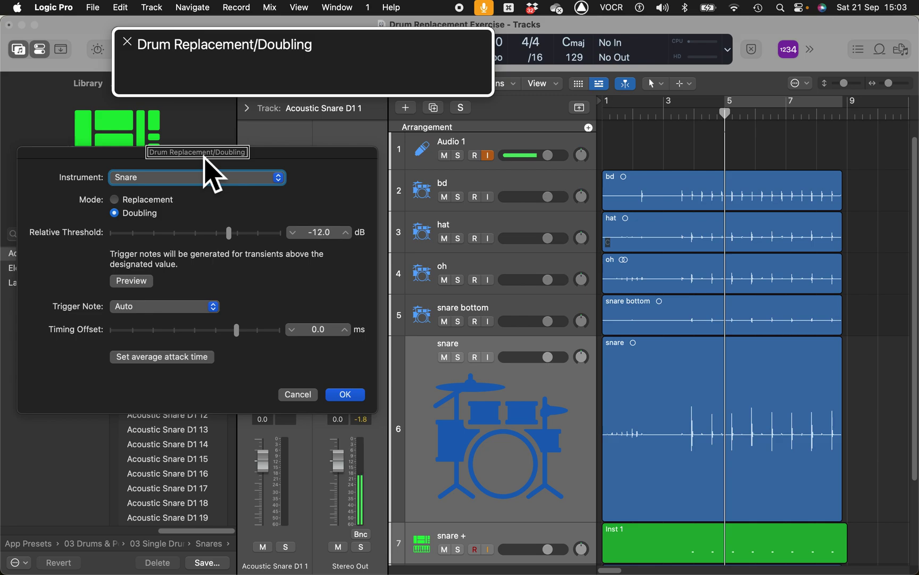
pyautogui.hotkey('ctrl', 'alt', 'Right')
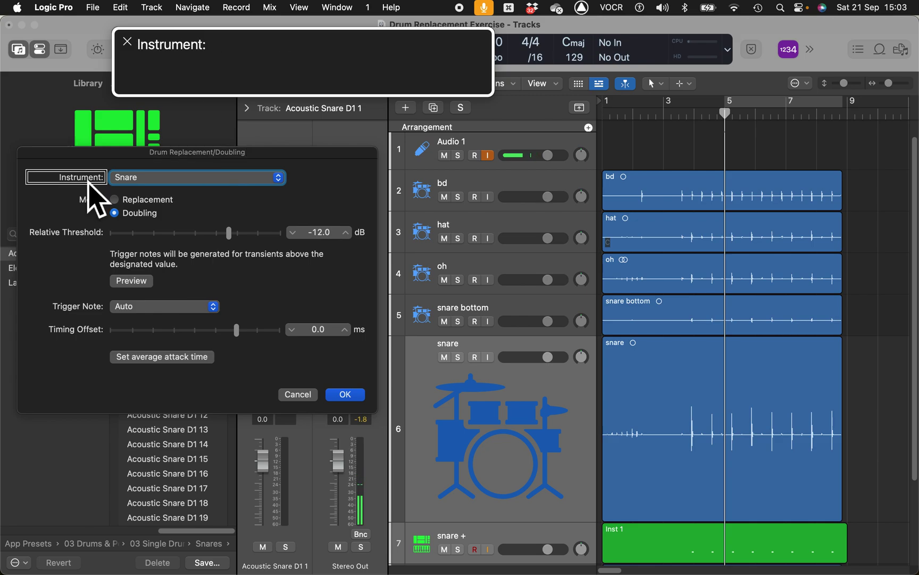
pyautogui.hotkey('ctrl', 'alt', 'Right')
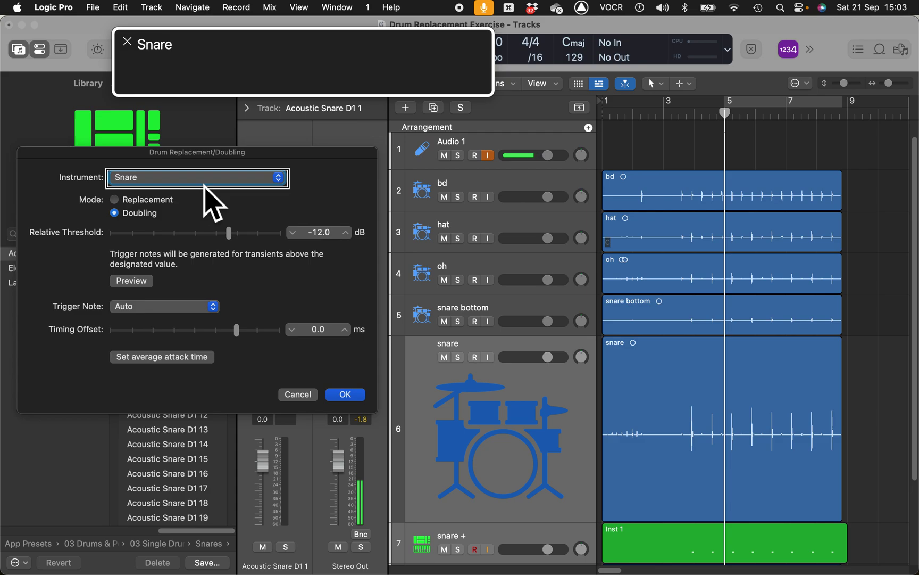
pyautogui.click(207, 181)
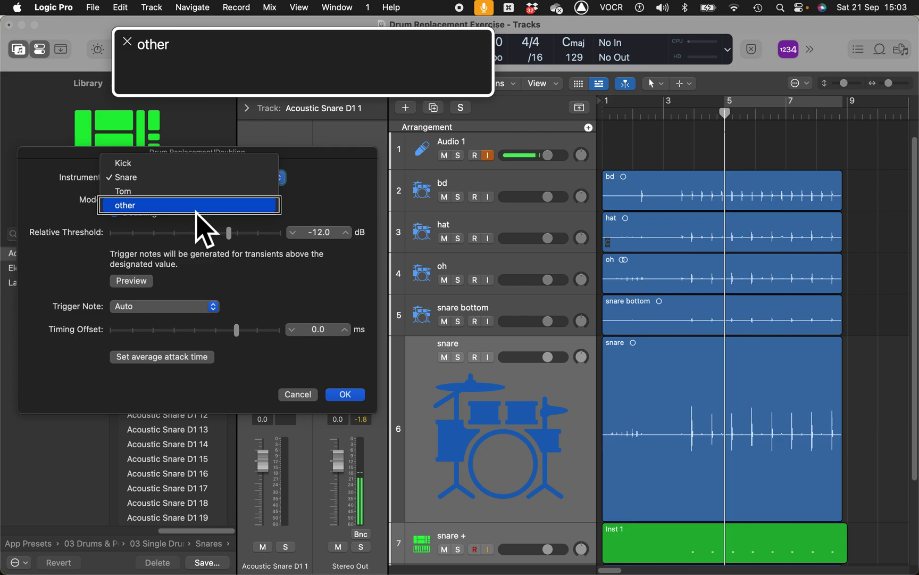
pyautogui.click(197, 181)
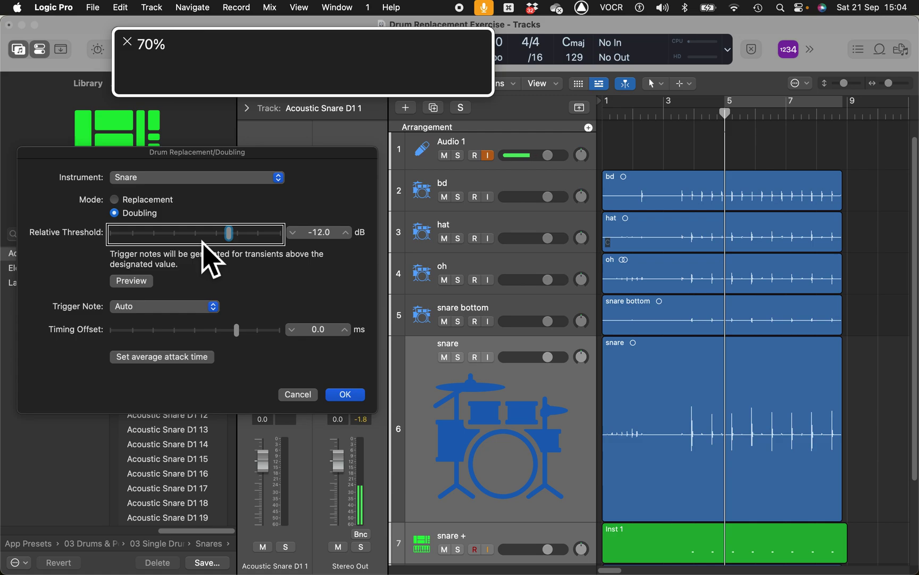
# - Check the -12.0 dB threshold and preview the doubled snare against the original
pyautogui.click(313, 232)
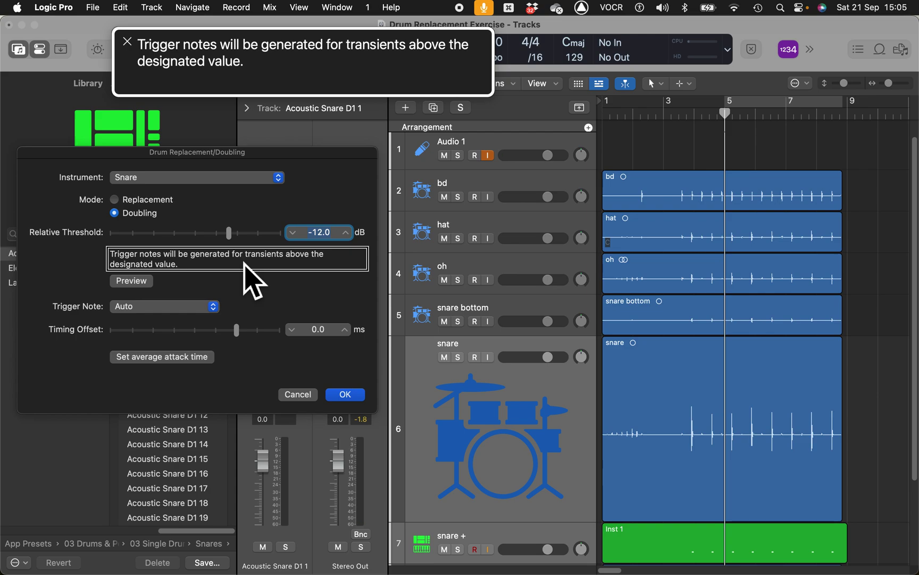
pyautogui.click(138, 287)
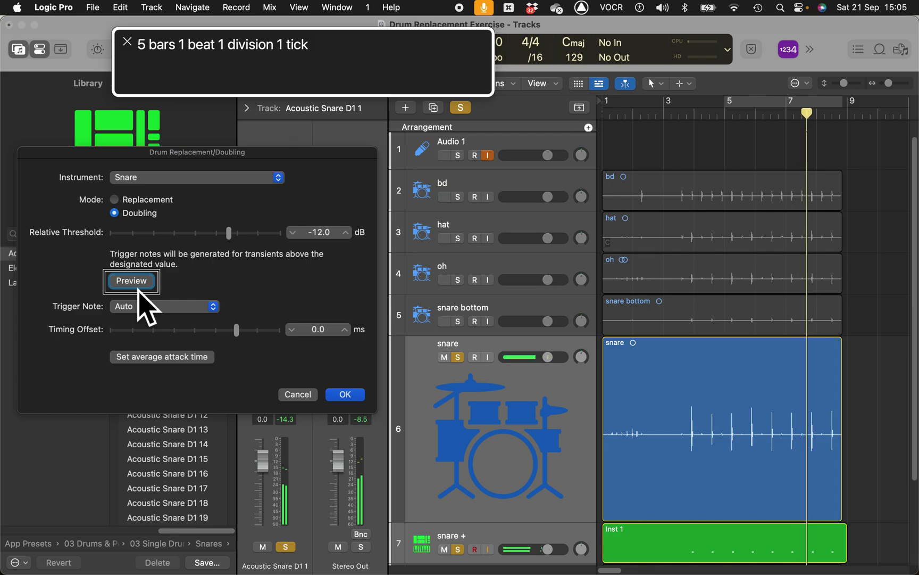
# - Stop the preview and confirm the Snare doubling settings at -12.0 dB
pyautogui.click(137, 288)
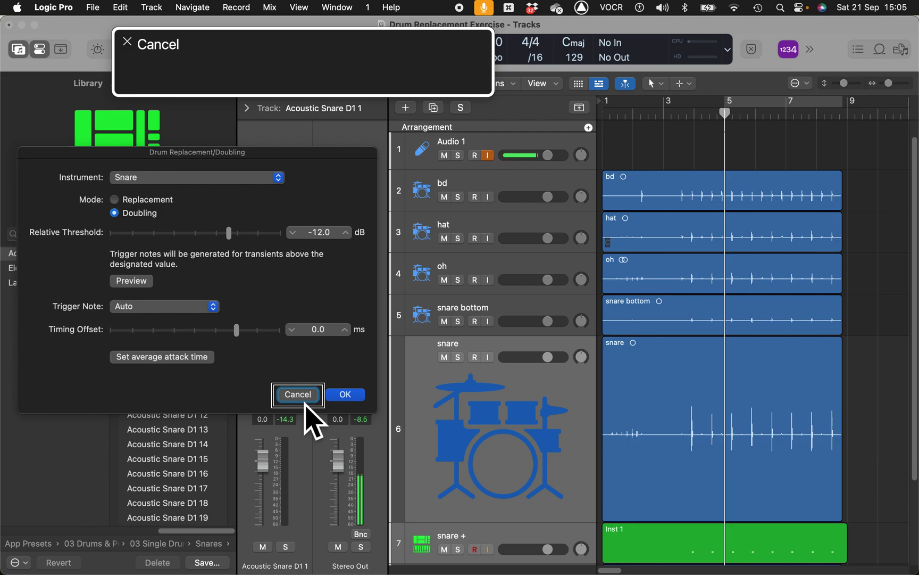
pyautogui.click(346, 395)
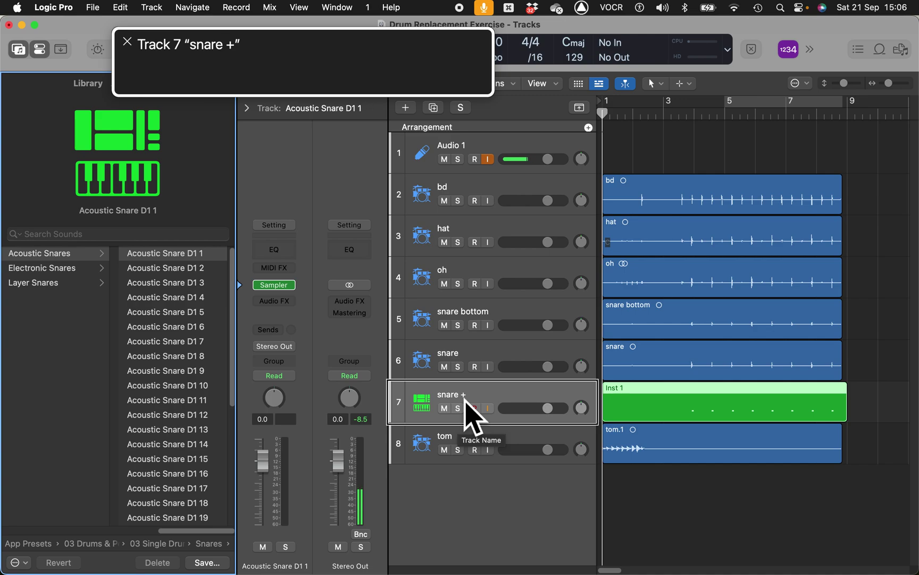
# - Audition snare + soloed, then restart playback from bar 1 and step the playhead to bar 5
pyautogui.press('s')
pyautogui.press('space')
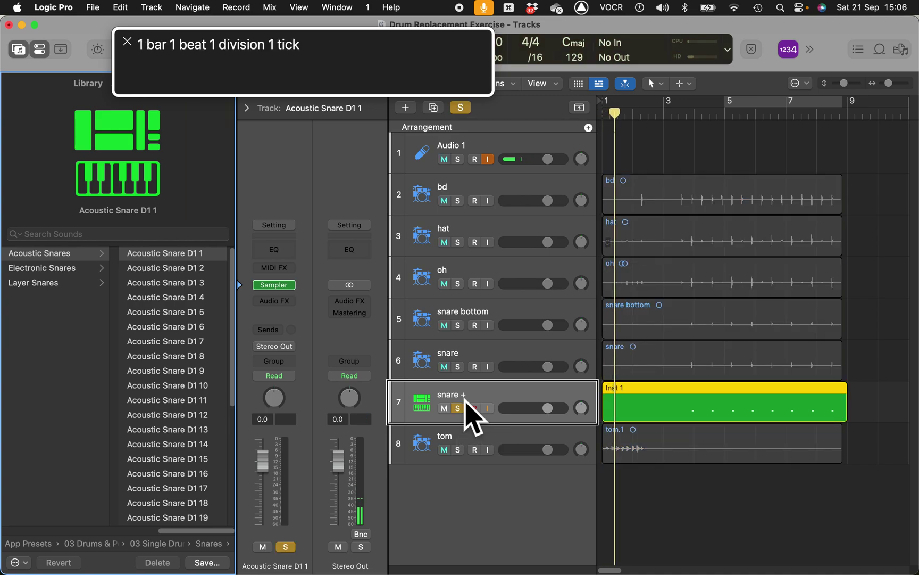
pyautogui.press('s')
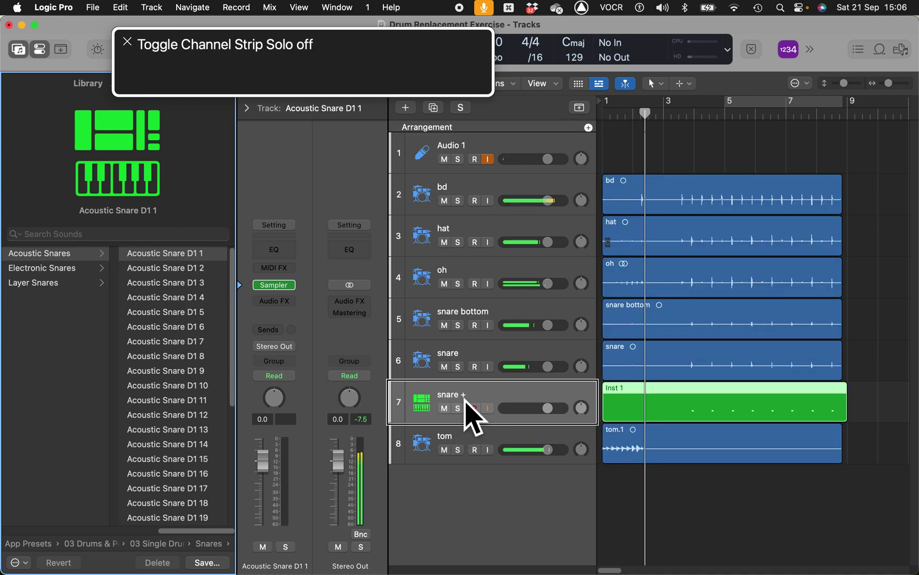
pyautogui.press('space')
pyautogui.press('End')
pyautogui.press('Return')
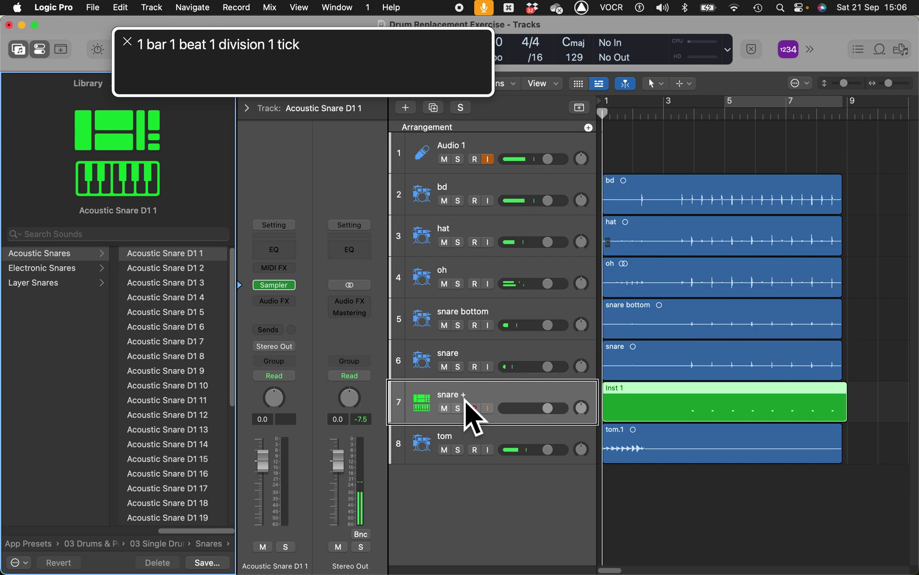
pyautogui.press('space')
pyautogui.press('.')
pyautogui.press('.')
pyautogui.press('.')
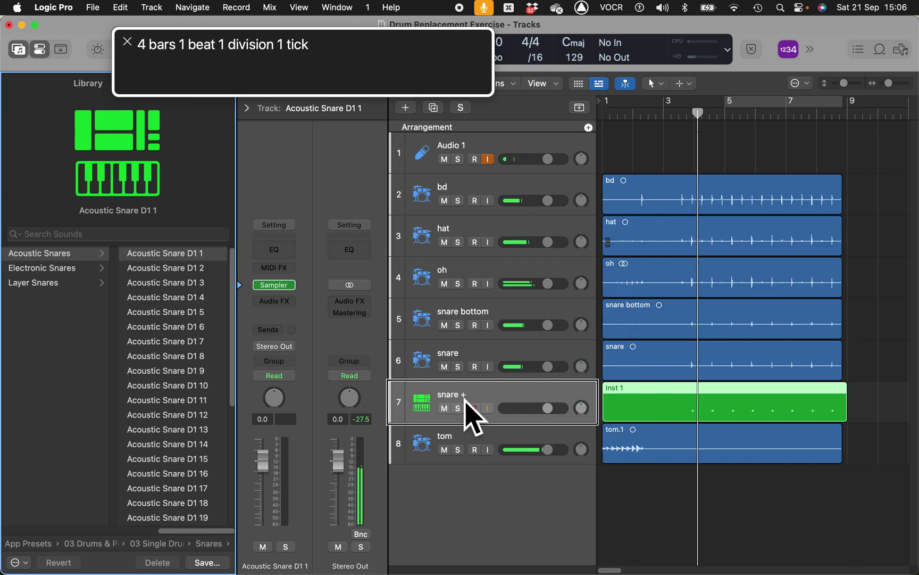
pyautogui.press('.')
# - Set a cycle range over bars 5 to 9 and unsolo the snare + track
pyautogui.press('c')
pyautogui.press('c')
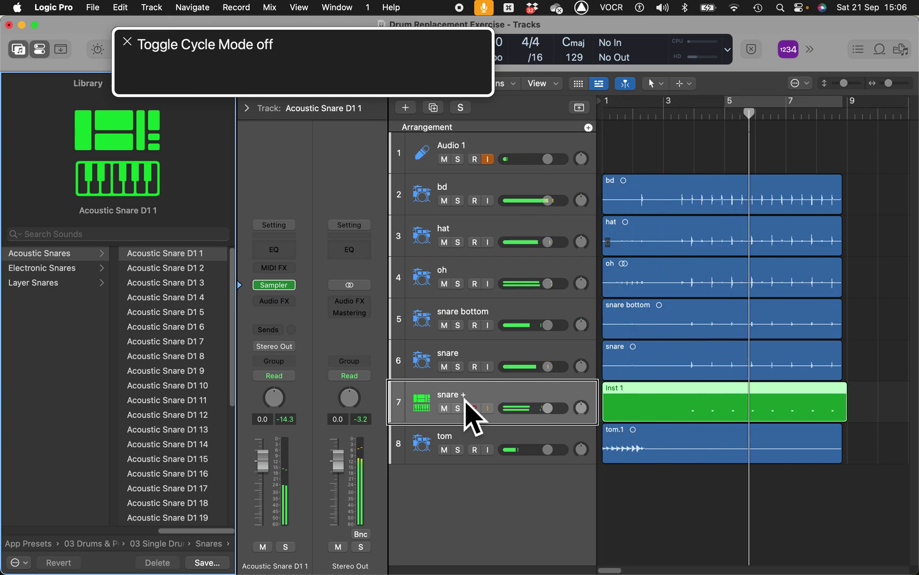
pyautogui.press('s')
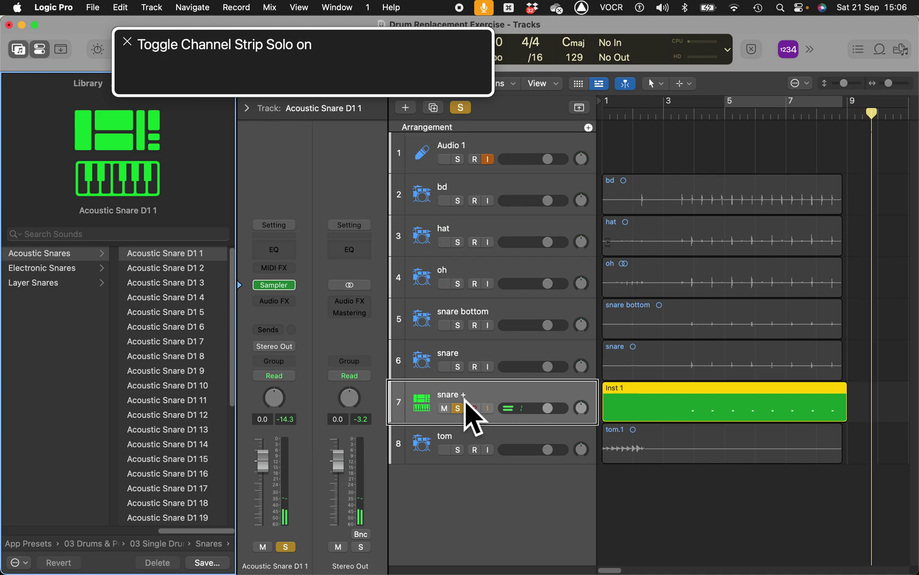
pyautogui.press('c')
pyautogui.press('s')
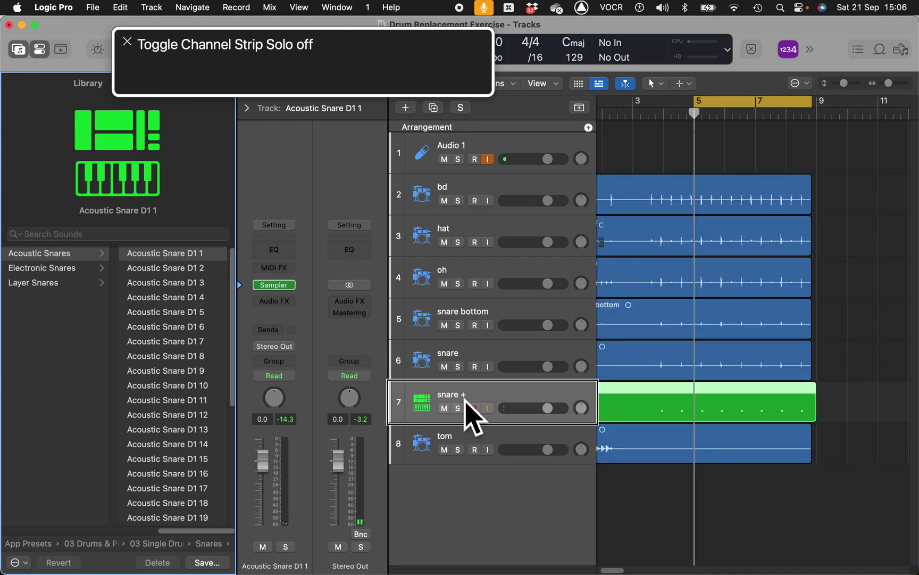
pyautogui.click(466, 360)
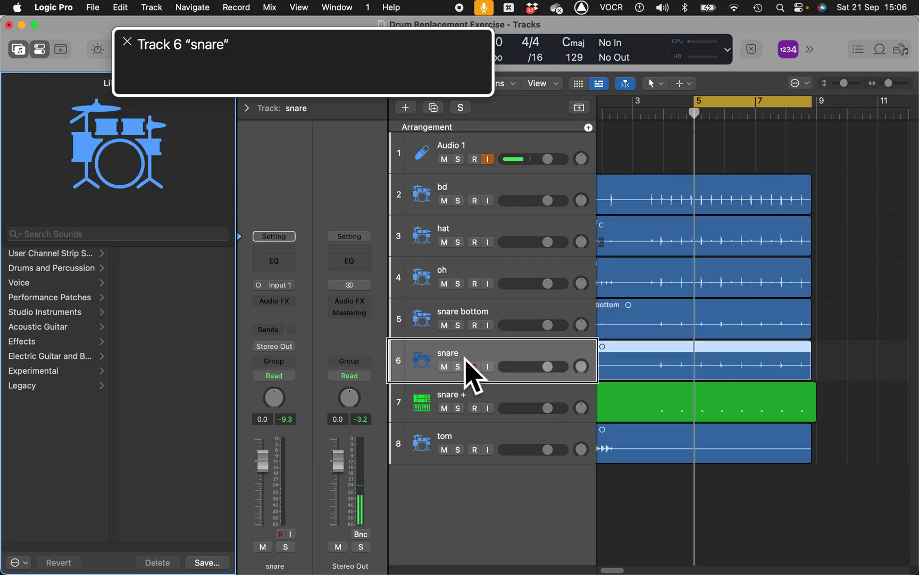
pyautogui.click(467, 401)
pyautogui.press('space')
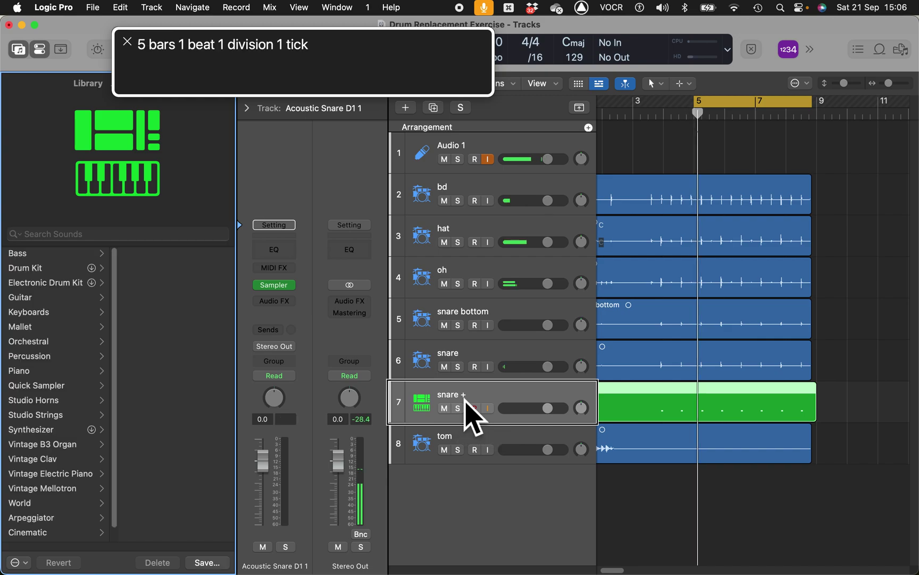
pyautogui.press('m')
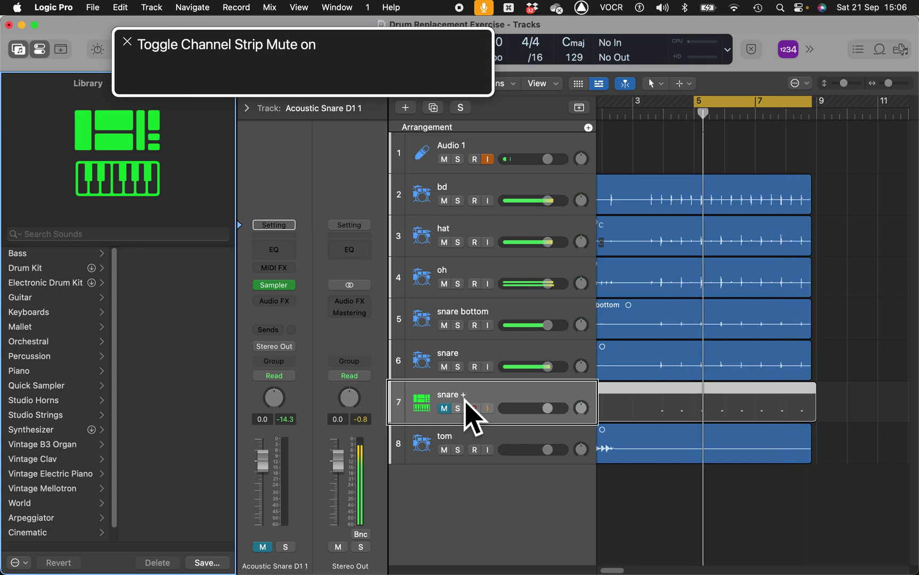
pyautogui.press('m')
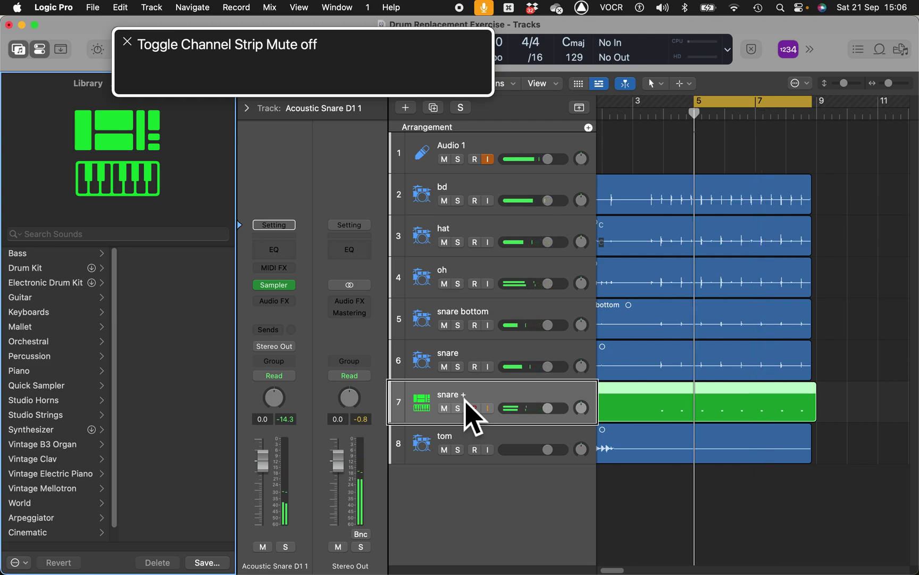
pyautogui.hotkey('ctrl', 'alt', 'Right')
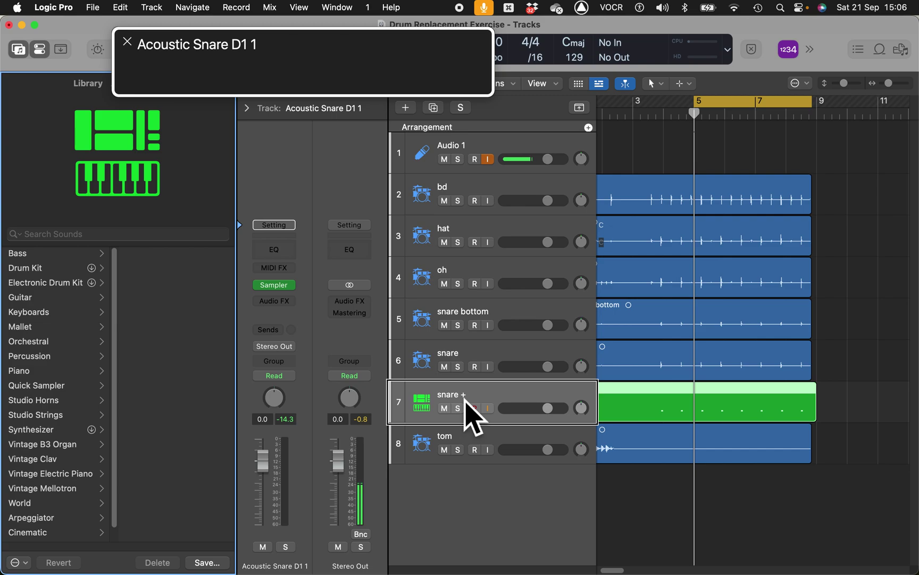
# - Set the snare + track volume to -18 dB while auditioning the loop
pyautogui.hotkey('ctrl', 'alt', 'Down')
pyautogui.hotkey('ctrl', 'alt', 'Down')
pyautogui.hotkey('ctrl', 'alt', 'Down')
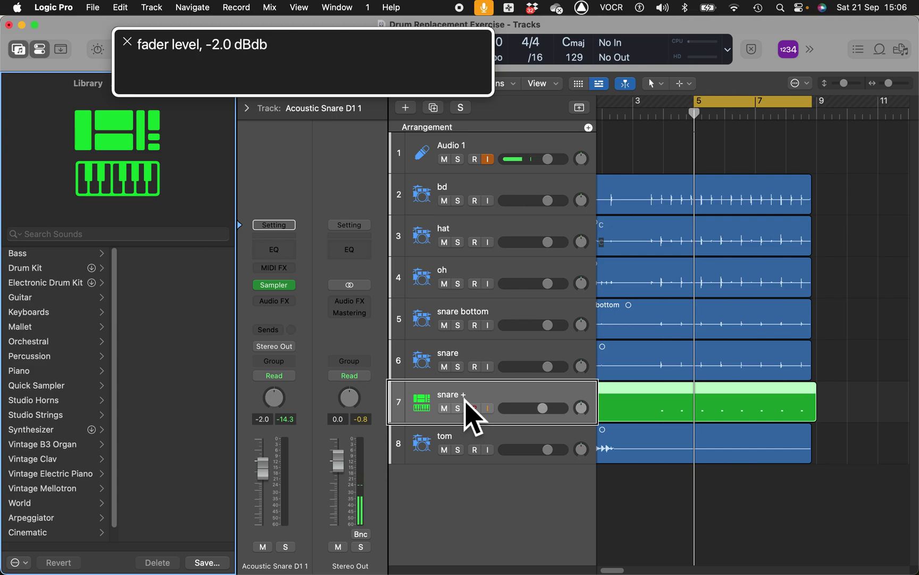
pyautogui.hotkey('ctrl', 'alt', 'Down')
pyautogui.hotkey('ctrl', 'alt', 'Down')
pyautogui.hotkey('ctrl', 'alt', 'Down')
pyautogui.hotkey('ctrl', 'alt', 'Down')
pyautogui.hotkey('ctrl', 'alt', 'Down')
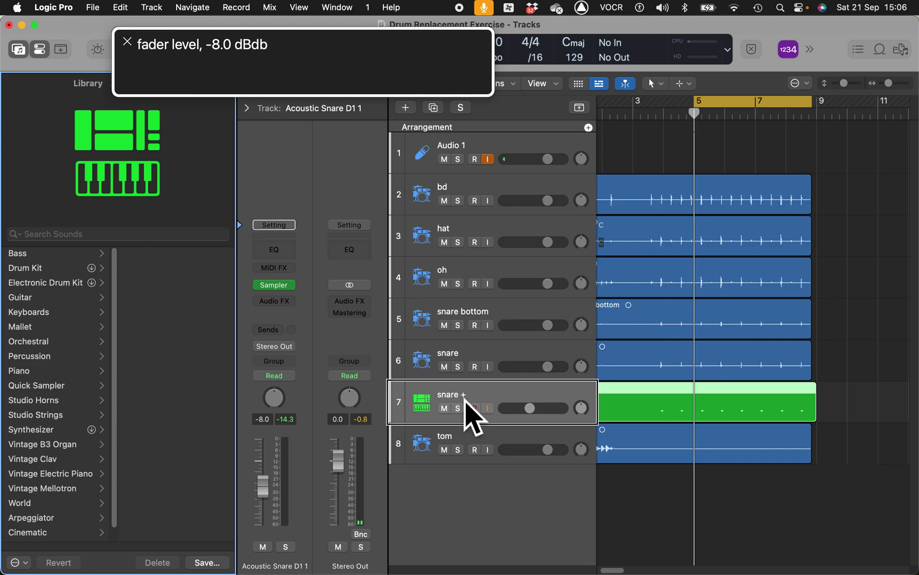
pyautogui.hotkey('ctrl', 'alt', 'Down')
pyautogui.hotkey('ctrl', 'alt', 'Down')
pyautogui.hotkey('ctrl', 'alt', 'Down')
pyautogui.hotkey('ctrl', 'alt', 'Down')
pyautogui.hotkey('ctrl', 'alt', 'Down')
pyautogui.hotkey('ctrl', 'alt', 'Down')
pyautogui.hotkey('ctrl', 'alt', 'Down')
pyautogui.hotkey('ctrl', 'alt', 'Down')
pyautogui.hotkey('ctrl', 'alt', 'Down')
pyautogui.hotkey('ctrl', 'alt', 'Down')
pyautogui.hotkey('ctrl', 'alt', 'Down')
pyautogui.hotkey('ctrl', 'alt', 'Down')
pyautogui.hotkey('ctrl', 'alt', 'Down')
pyautogui.hotkey('ctrl', 'alt', 'Down')
pyautogui.hotkey('ctrl', 'alt', 'Down')
pyautogui.hotkey('ctrl', 'alt', 'Down')
pyautogui.hotkey('ctrl', 'alt', 'Down')
pyautogui.hotkey('ctrl', 'alt', 'Down')
pyautogui.hotkey('ctrl', 'alt', 'Down')
pyautogui.hotkey('ctrl', 'alt', 'Down')
pyautogui.hotkey('ctrl', 'alt', 'Down')
pyautogui.hotkey('ctrl', 'alt', 'Down')
pyautogui.hotkey('ctrl', 'alt', 'Down')
pyautogui.hotkey('ctrl', 'alt', 'Down')
pyautogui.hotkey('ctrl', 'alt', 'Down')
pyautogui.hotkey('ctrl', 'alt', 'Down')
pyautogui.hotkey('ctrl', 'alt', 'Down')
pyautogui.hotkey('ctrl', 'alt', 'Down')
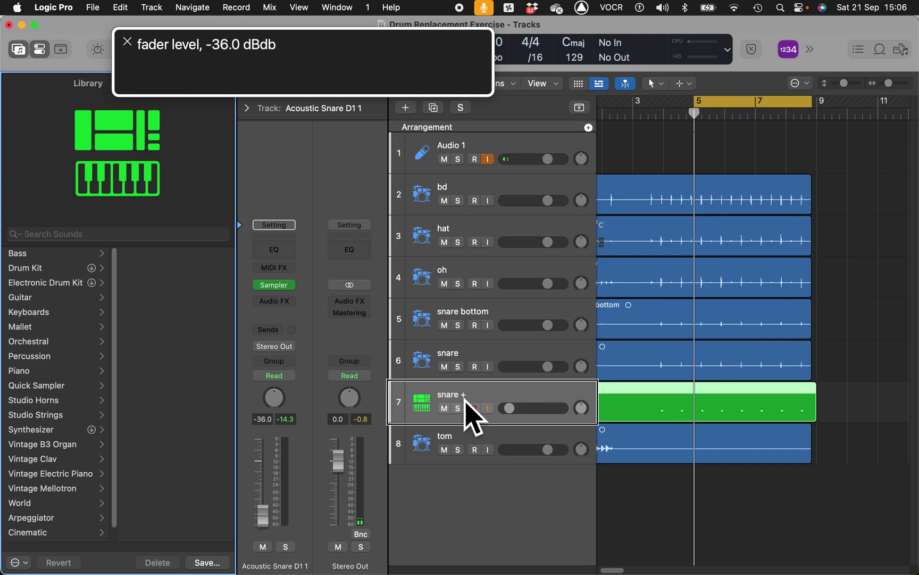
pyautogui.press('ctrl')
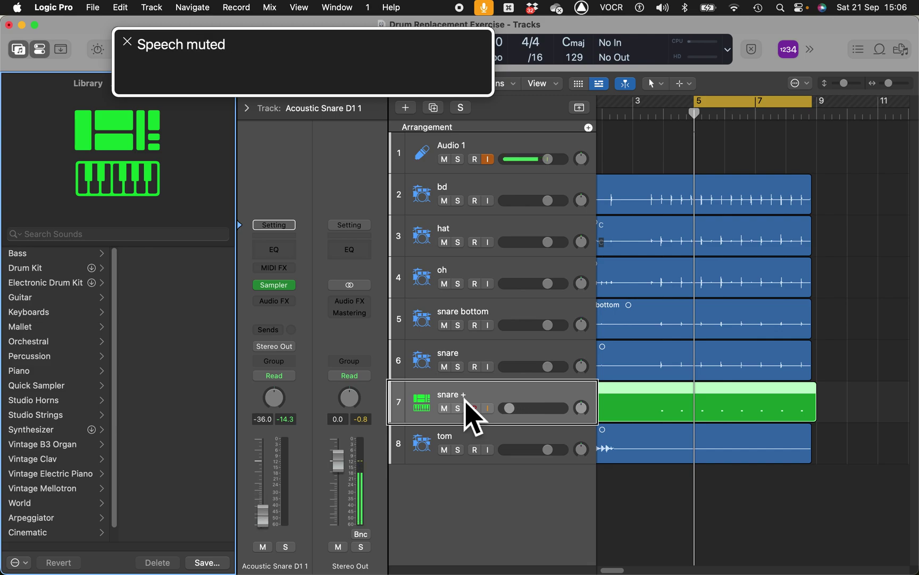
pyautogui.press('space')
pyautogui.hotkey('ctrl', 'alt', 'Up')
pyautogui.hotkey('ctrl', 'alt', 'Up')
pyautogui.hotkey('ctrl', 'alt', 'Up')
pyautogui.hotkey('ctrl', 'alt', 'Up')
pyautogui.hotkey('ctrl', 'alt', 'Up')
pyautogui.hotkey('ctrl', 'alt', 'Up')
pyautogui.hotkey('ctrl', 'alt', 'Up')
pyautogui.hotkey('ctrl', 'alt', 'Up')
pyautogui.hotkey('ctrl', 'alt', 'Up')
pyautogui.hotkey('ctrl', 'alt', 'Up')
pyautogui.hotkey('ctrl', 'alt', 'Up')
pyautogui.hotkey('ctrl', 'alt', 'Up')
pyautogui.hotkey('ctrl', 'alt', 'Up')
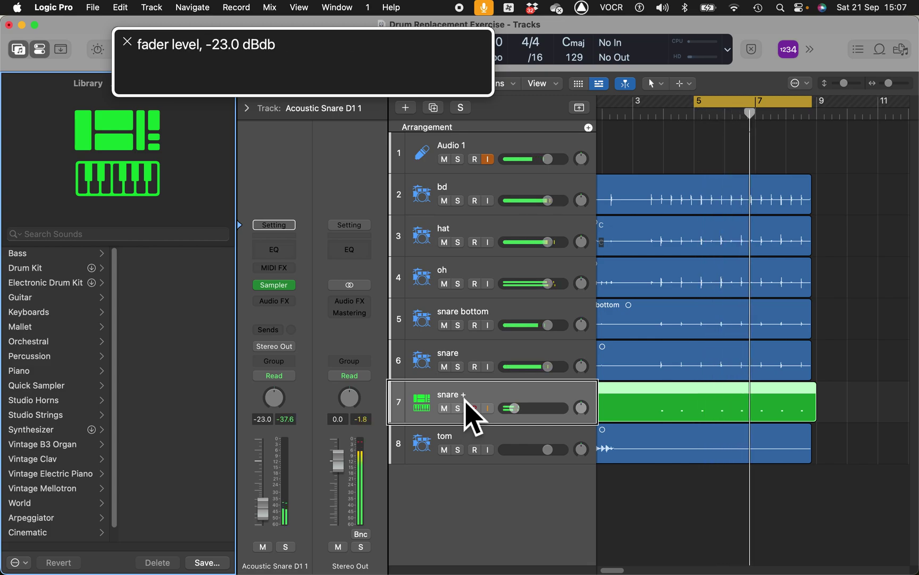
pyautogui.hotkey('ctrl', 'alt', 'Up')
pyautogui.hotkey('ctrl', 'alt', 'Up')
pyautogui.hotkey('ctrl', 'alt', 'Up')
pyautogui.hotkey('ctrl', 'alt', 'Up')
pyautogui.hotkey('ctrl', 'alt', 'Up')
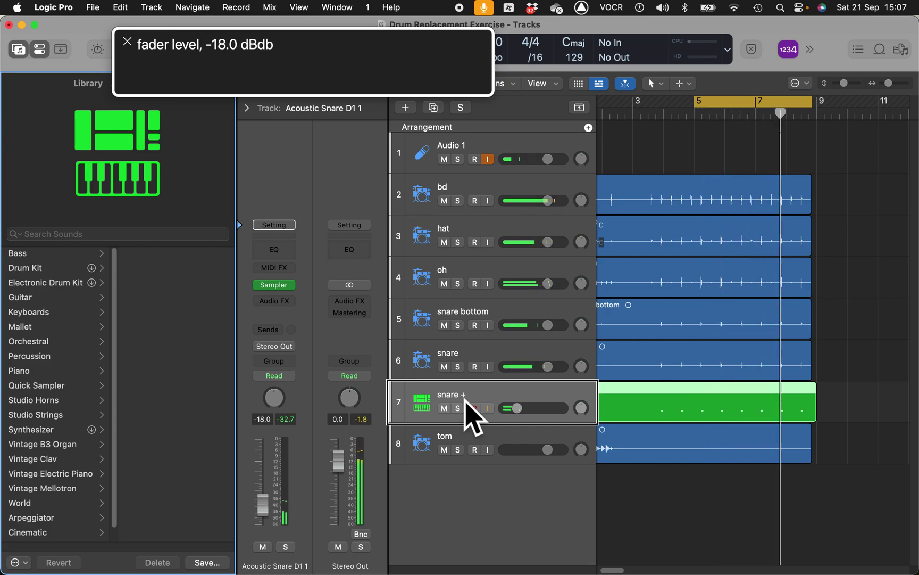
pyautogui.hotkey('ctrl', 'alt', 'Up')
pyautogui.hotkey('ctrl', 'alt', 'Up')
pyautogui.hotkey('ctrl', 'alt', 'Down')
pyautogui.hotkey('ctrl', 'alt', 'Down')
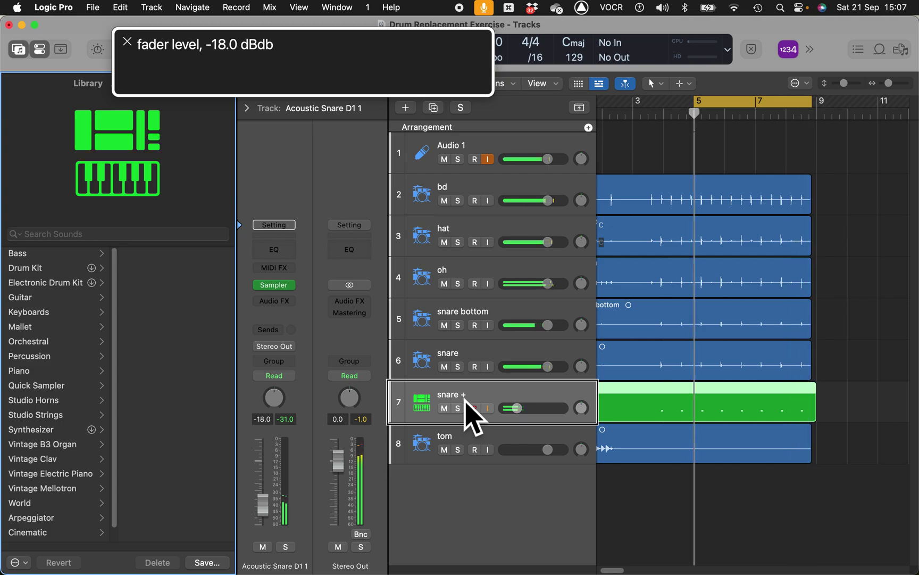
# - Mute and unmute snare + to compare the blend, leaving it unmuted
pyautogui.hotkey('ctrl', 'm')
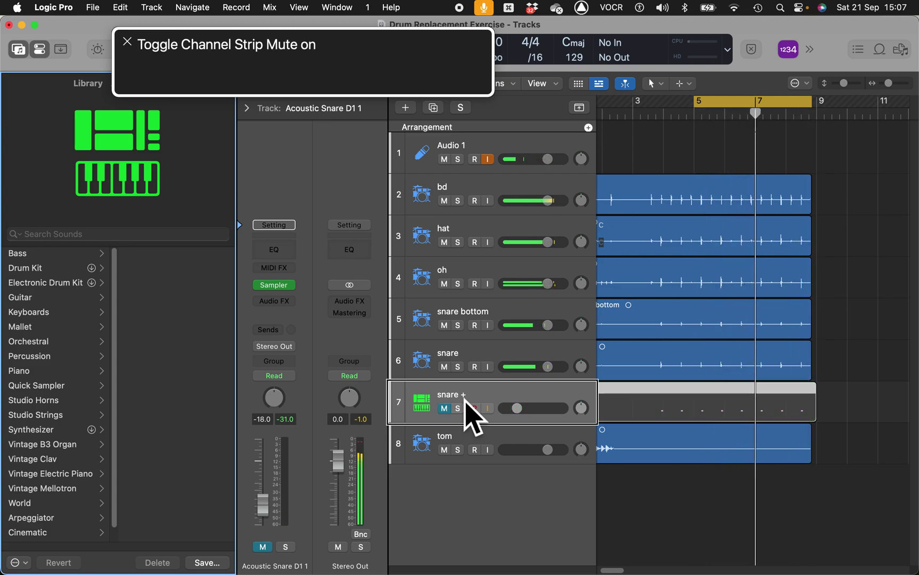
pyautogui.hotkey('ctrl', 'm')
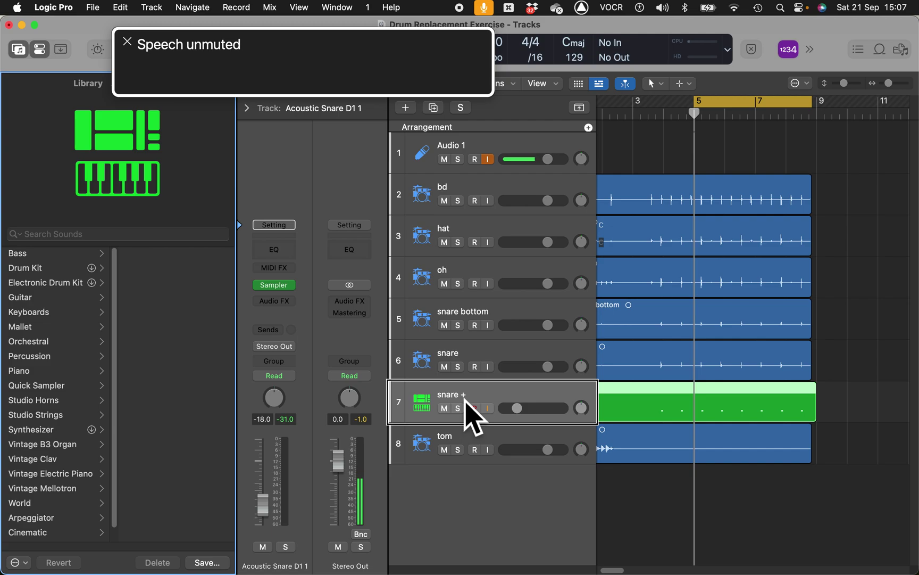
pyautogui.hotkey('ctrl', 'alt', 'shift', 'Up')
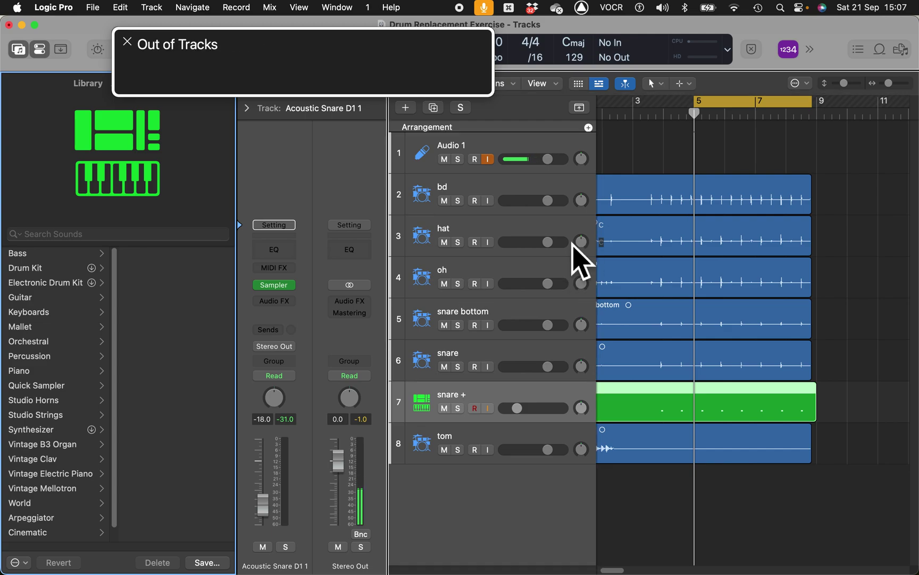
pyautogui.hotkey('ctrl', 'alt', 'Left')
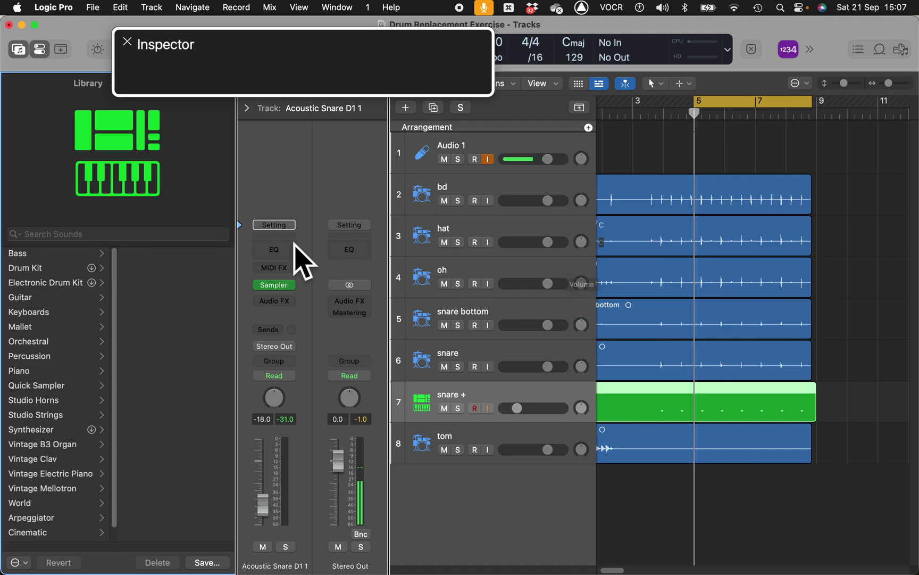
pyautogui.hotkey('ctrl', 'alt', 'Left')
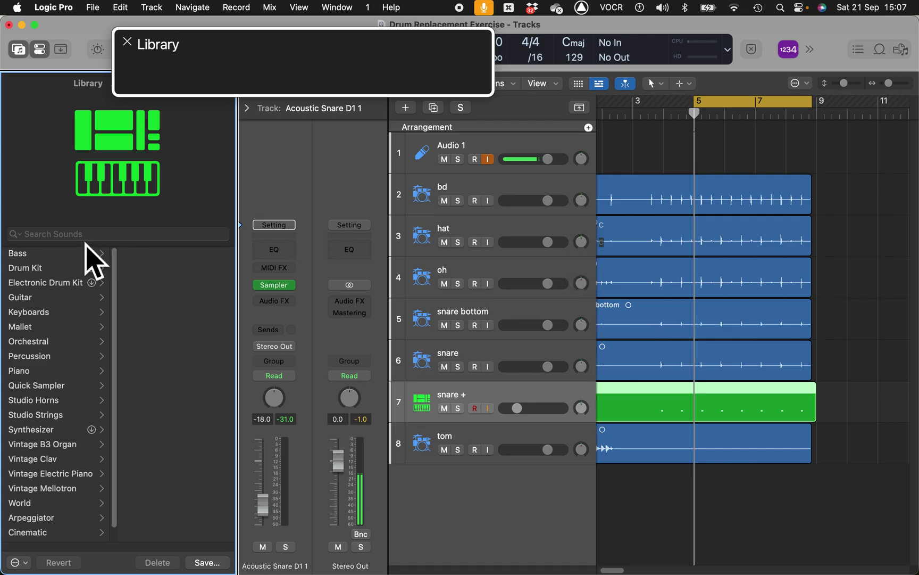
pyautogui.hotkey('ctrl', 'alt', 'shift', 'Down')
pyautogui.hotkey('ctrl', 'alt', 'shift', 'Up')
pyautogui.hotkey('ctrl', 'alt', 'shift', 'Down')
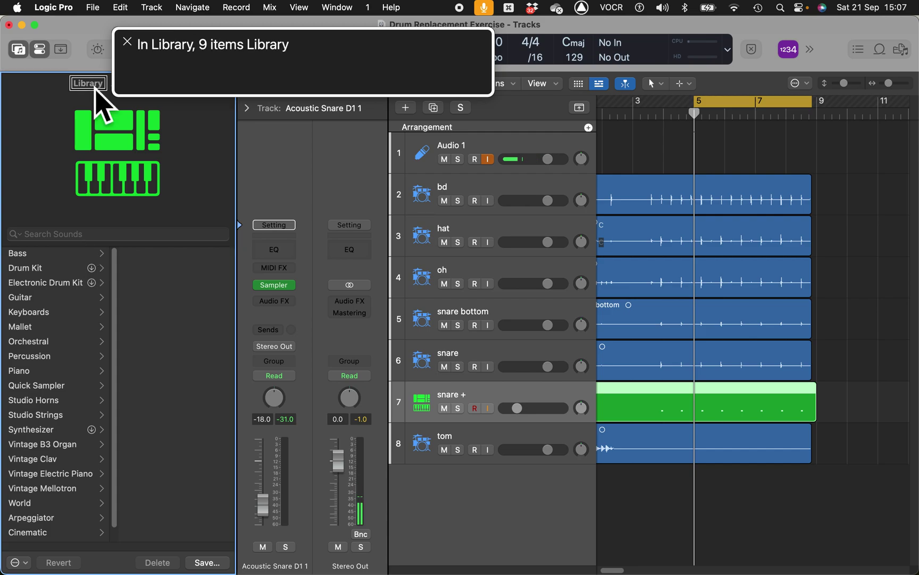
pyautogui.hotkey('ctrl', 'alt', 'Right')
pyautogui.hotkey('ctrl', 'alt', 'Left')
pyautogui.hotkey('ctrl', 'alt', 'Left')
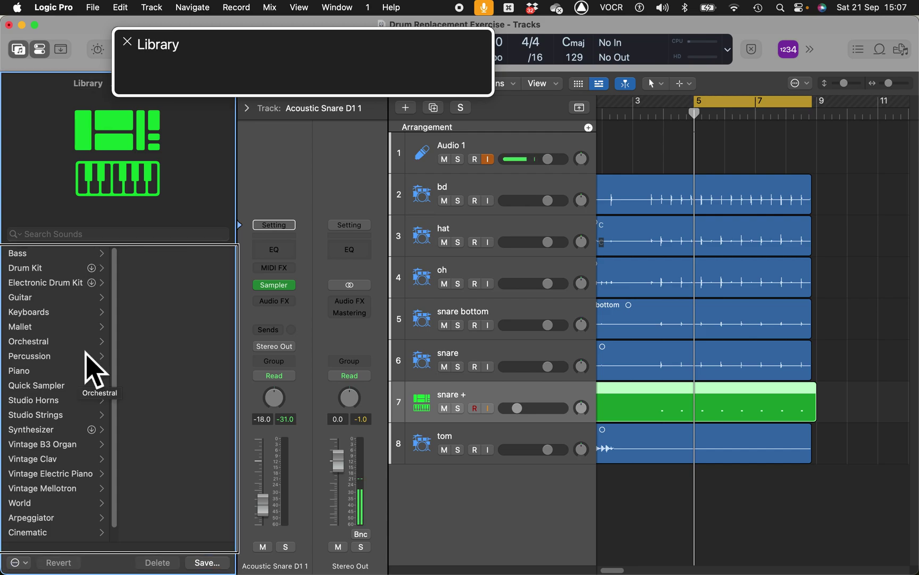
pyautogui.hotkey('ctrl', 'alt', 'shift', 'Down')
pyautogui.press('Down')
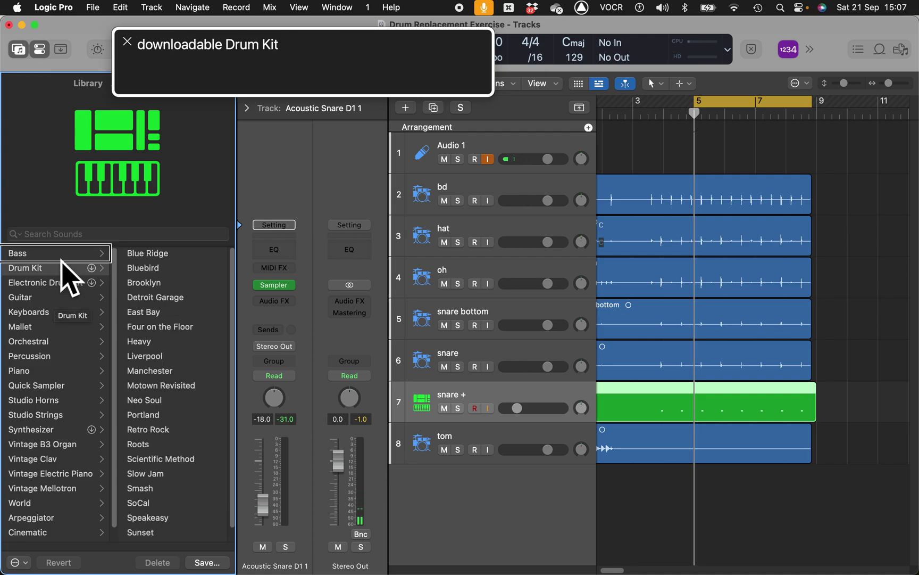
pyautogui.press('Up')
pyautogui.press('Down')
pyautogui.press('Down')
pyautogui.press('Down')
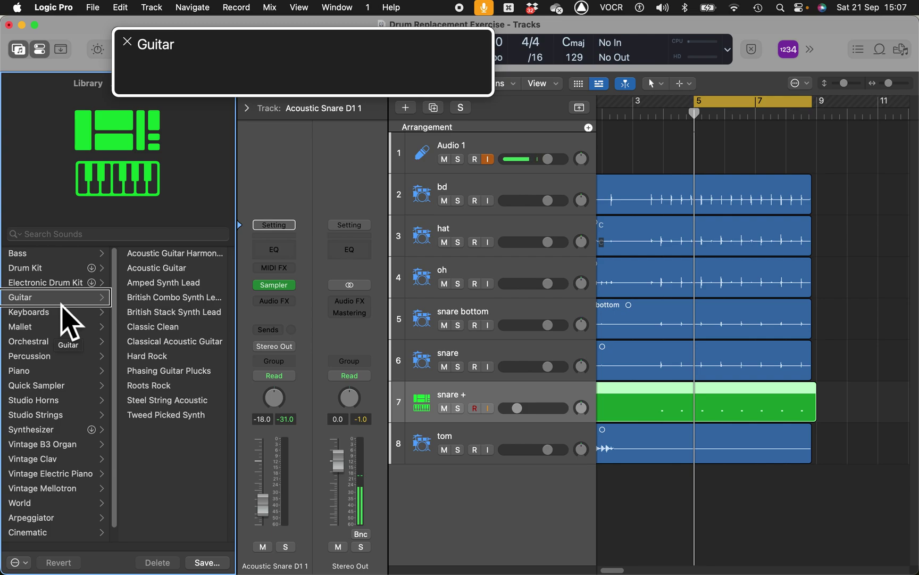
pyautogui.press('Up')
pyautogui.press('Up')
pyautogui.press('Up')
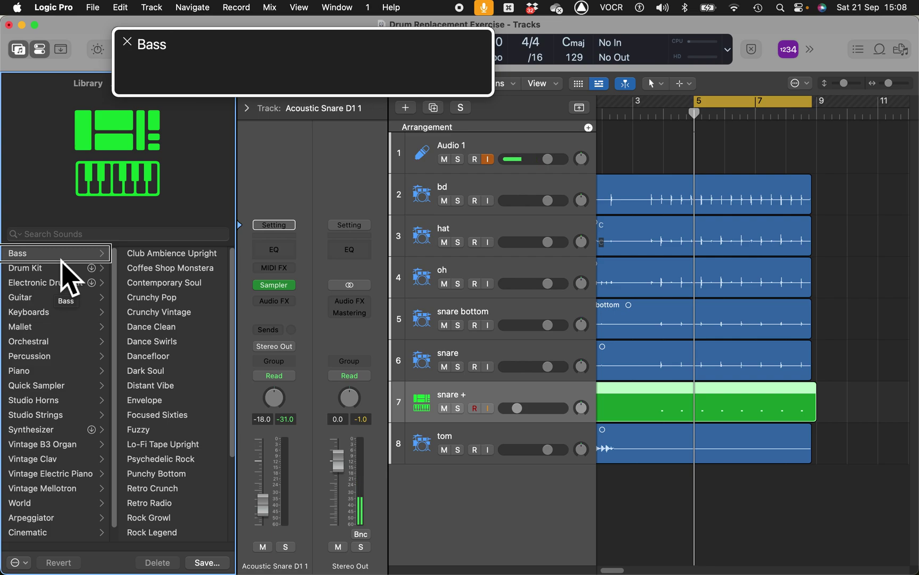
pyautogui.hotkey('ctrl', 'alt', 'shift', 'Up')
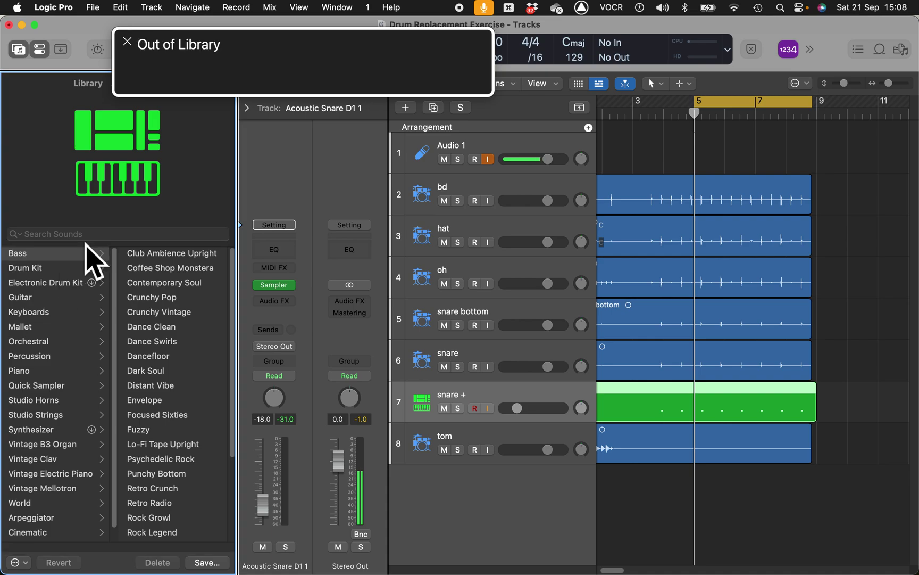
pyautogui.hotkey('ctrl', 'alt', 'Right')
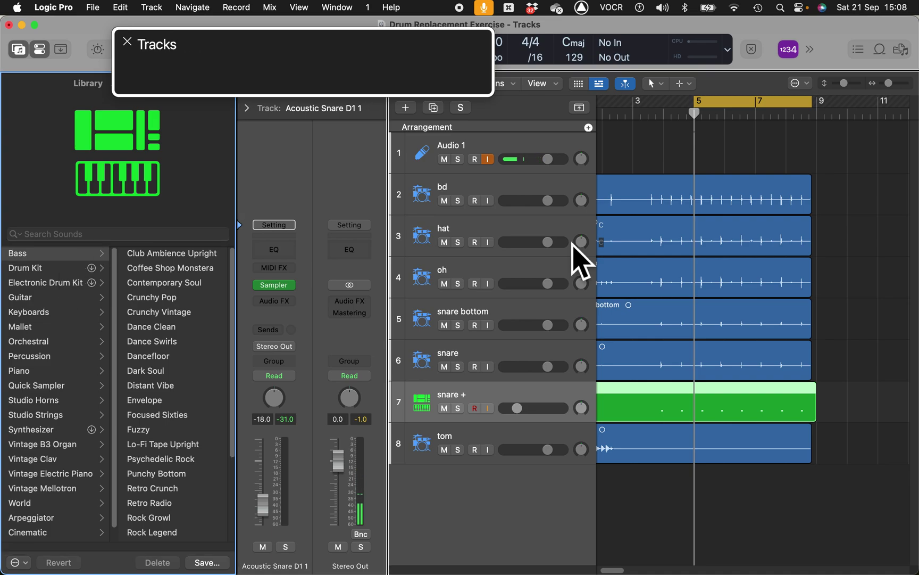
# - Open the Mixer and select the tom, snare, snare bottom and Acoustic Snare D1 1 channels
pyautogui.press('x')
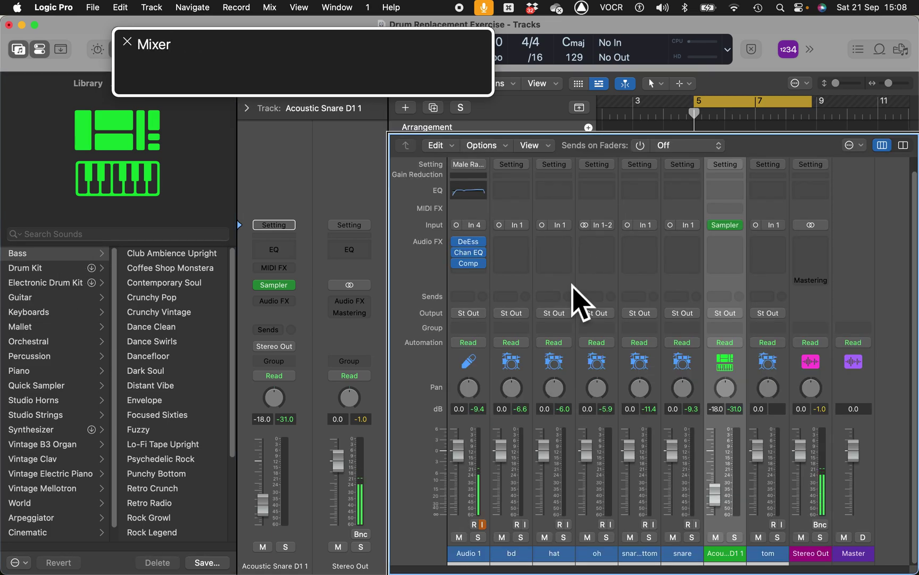
pyautogui.click(778, 443)
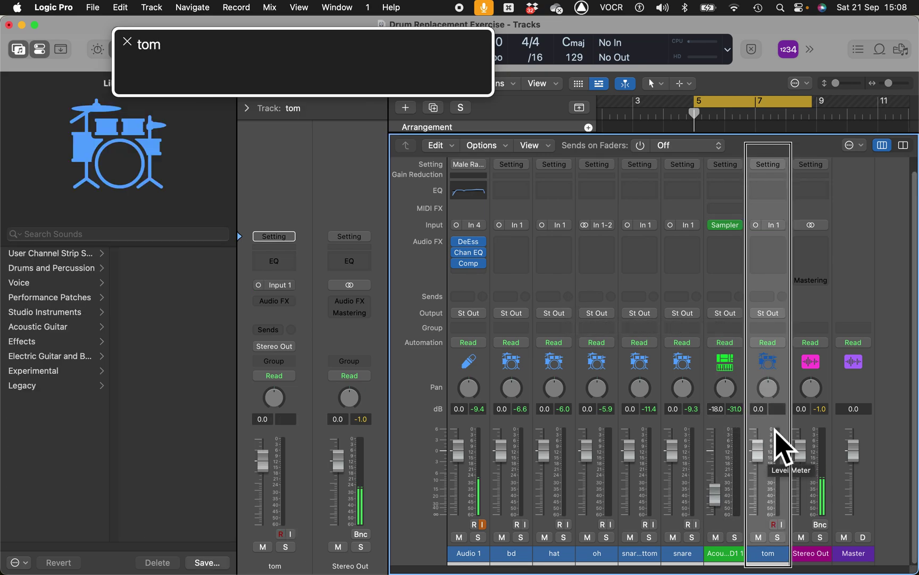
pyautogui.click(733, 431)
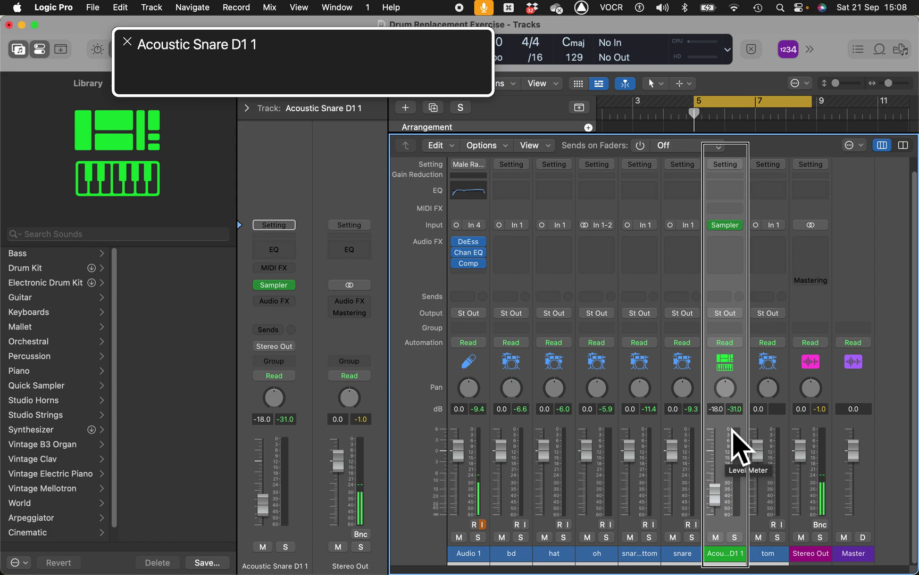
pyautogui.click(690, 431)
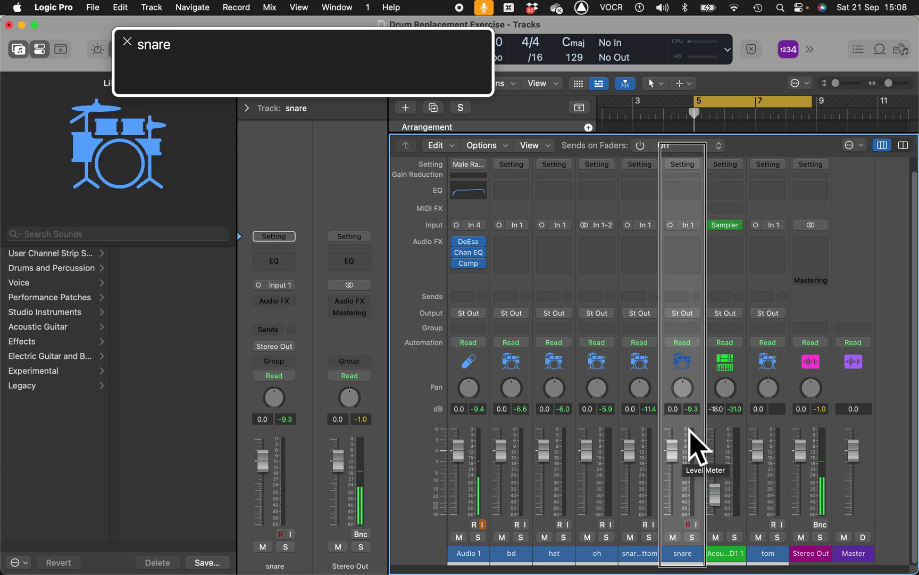
pyautogui.click(647, 431)
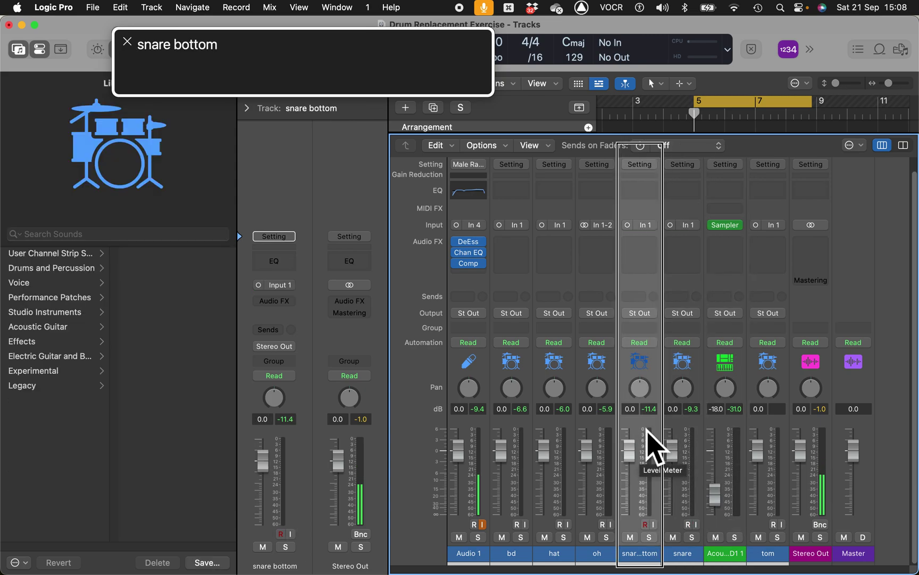
pyautogui.click(690, 431)
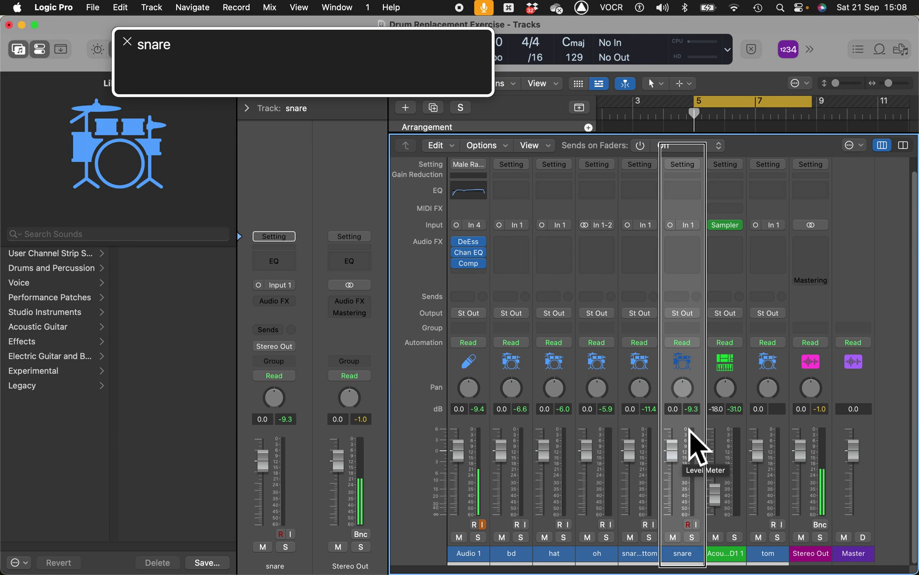
pyautogui.click(732, 431)
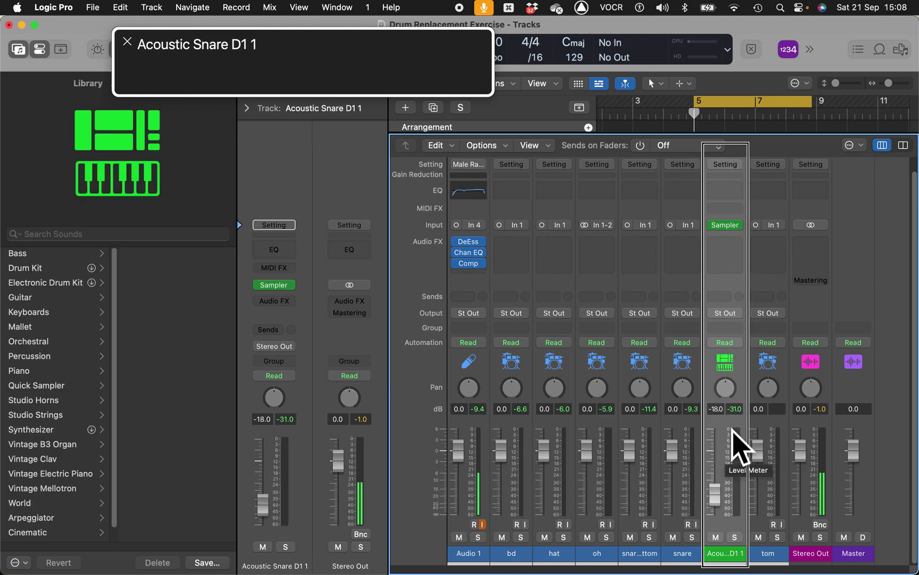
# - Keep the Acoustic Snare D1 1 channel name unchanged and open its Sampler instrument
pyautogui.doubleClick(725, 554)
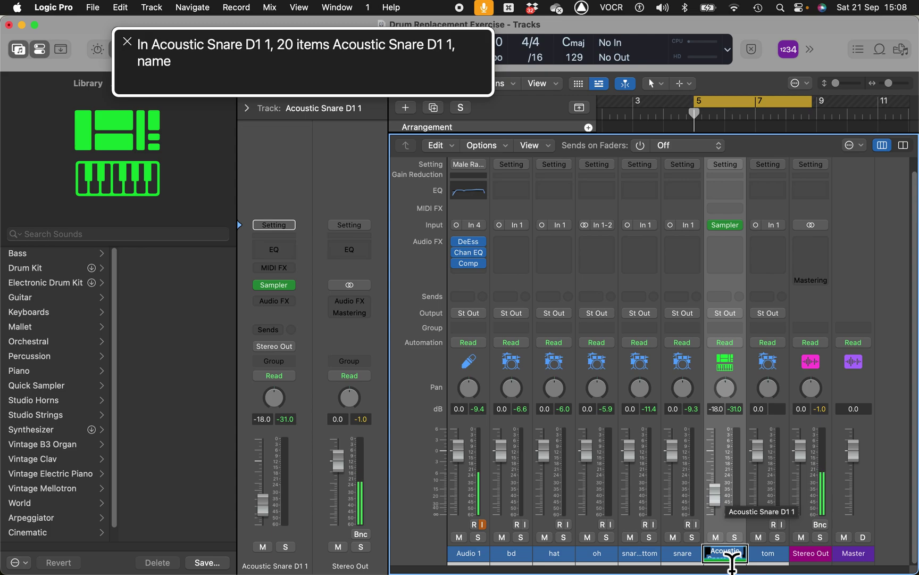
pyautogui.press('Return')
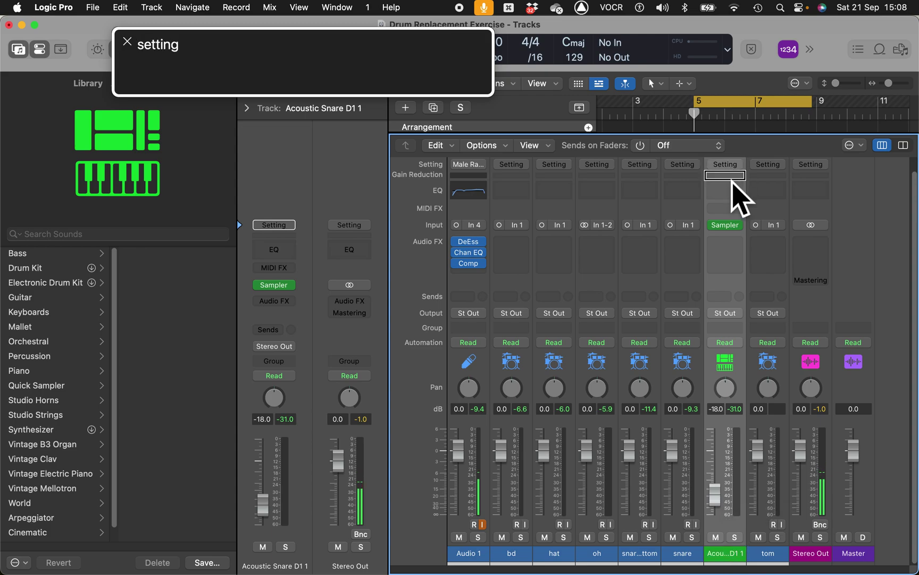
pyautogui.click(727, 225)
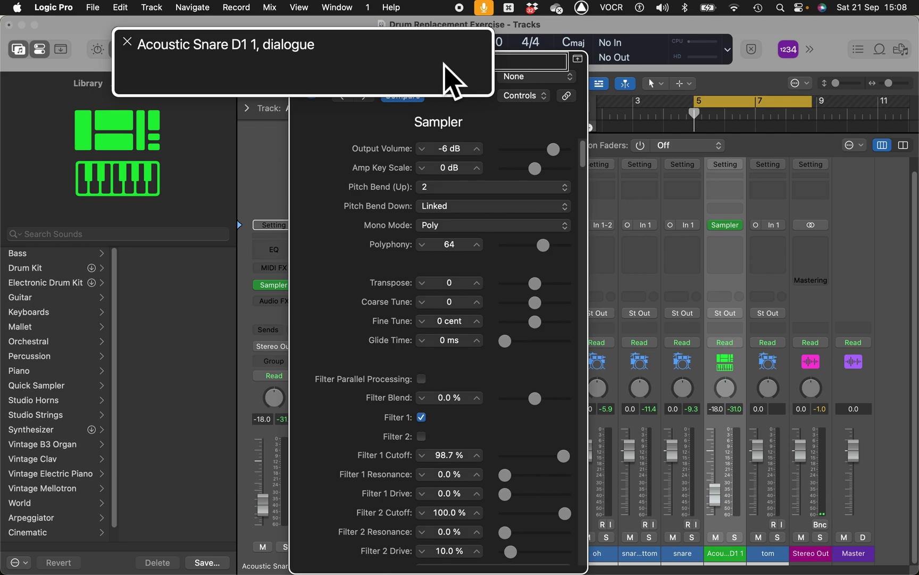
# - Open the Sampler preset menu and browse App Presets to 03 Drums & Percussion
pyautogui.click(374, 79)
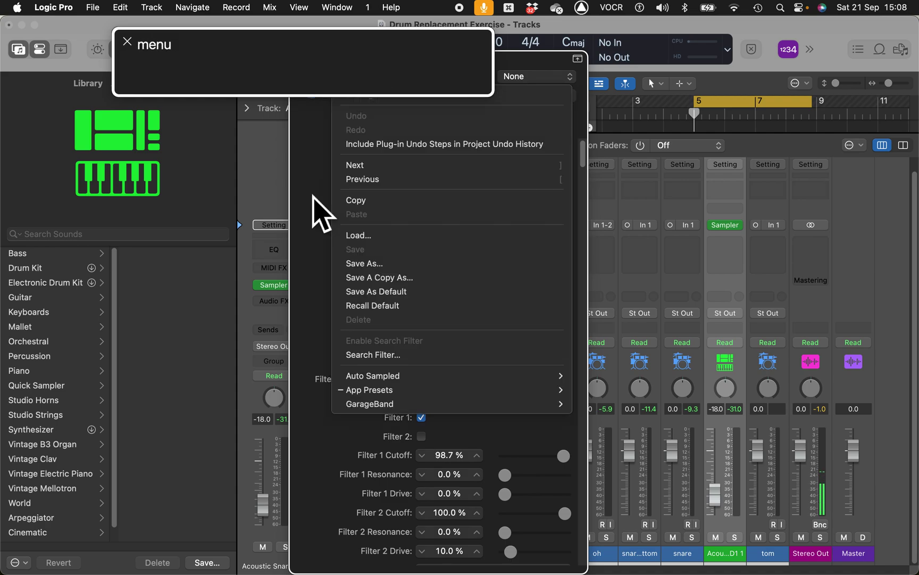
pyautogui.press('Up')
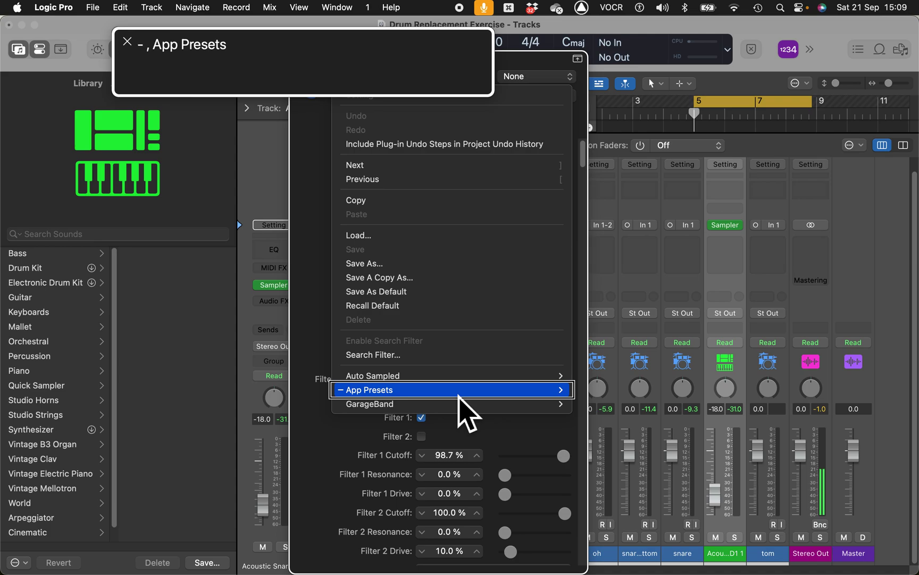
pyautogui.press('Right')
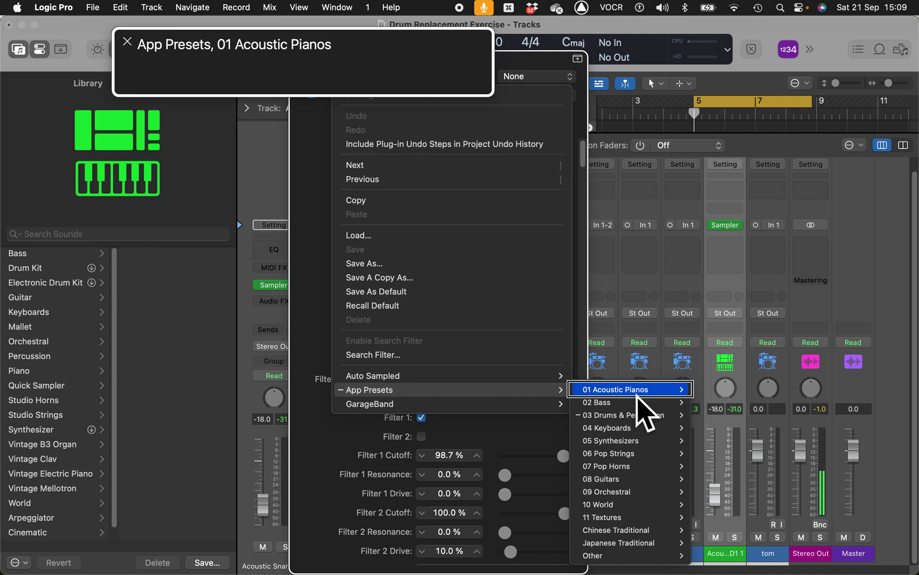
pyautogui.press('Down')
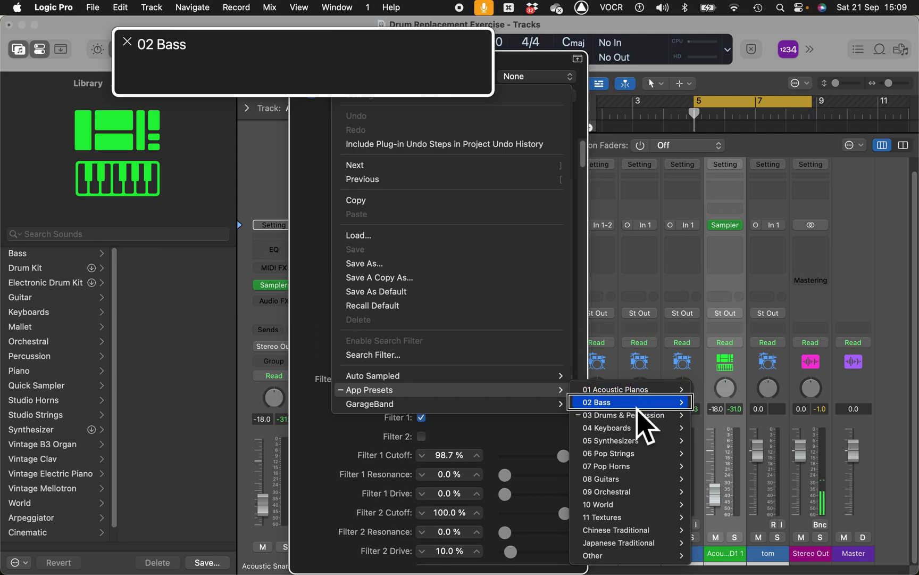
pyautogui.press('Down')
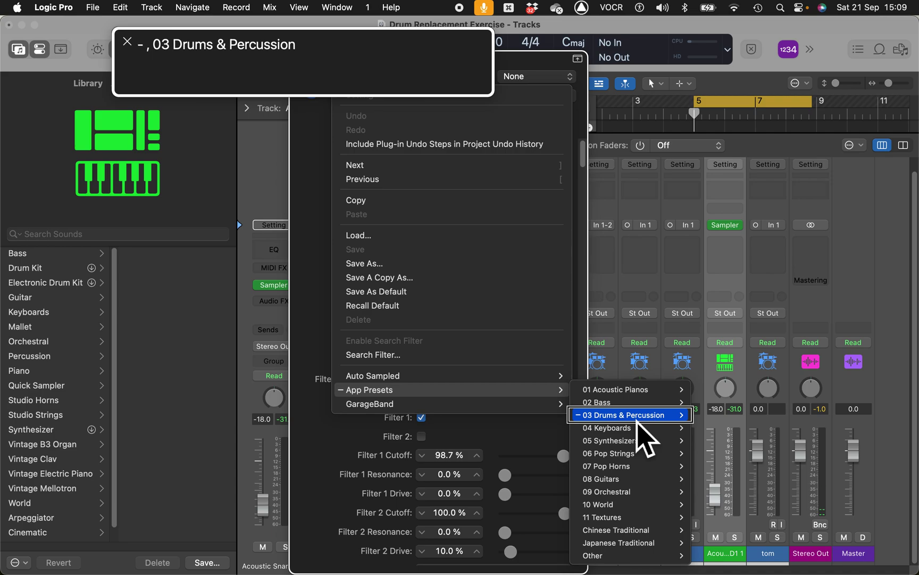
pyautogui.press('Right')
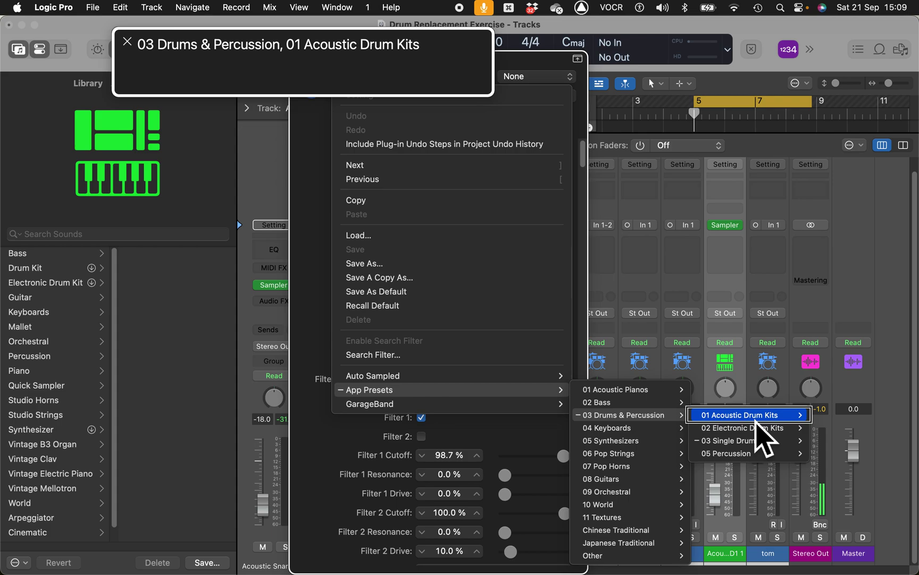
# - Go through 03 Single Drums and Snares to list the Acoustic Snares presets
pyautogui.press('Down')
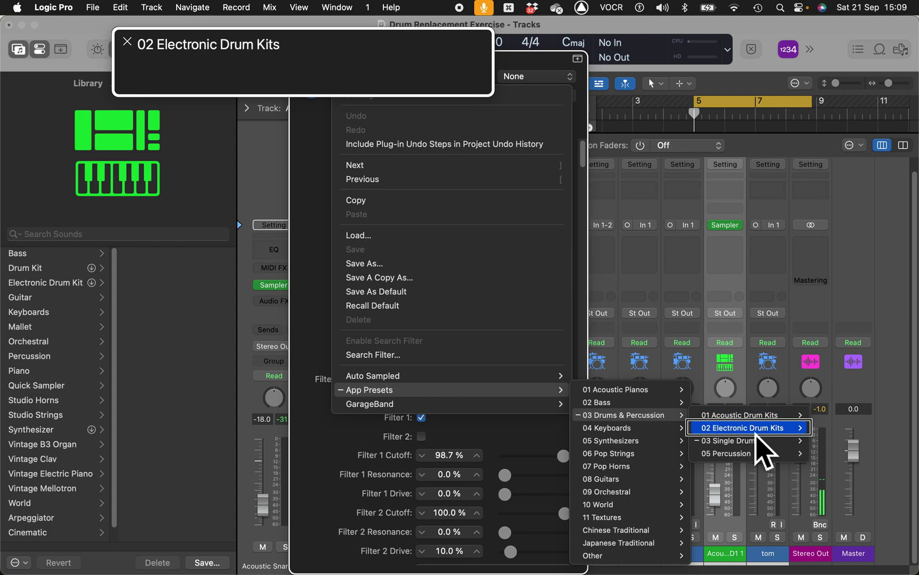
pyautogui.press('Down')
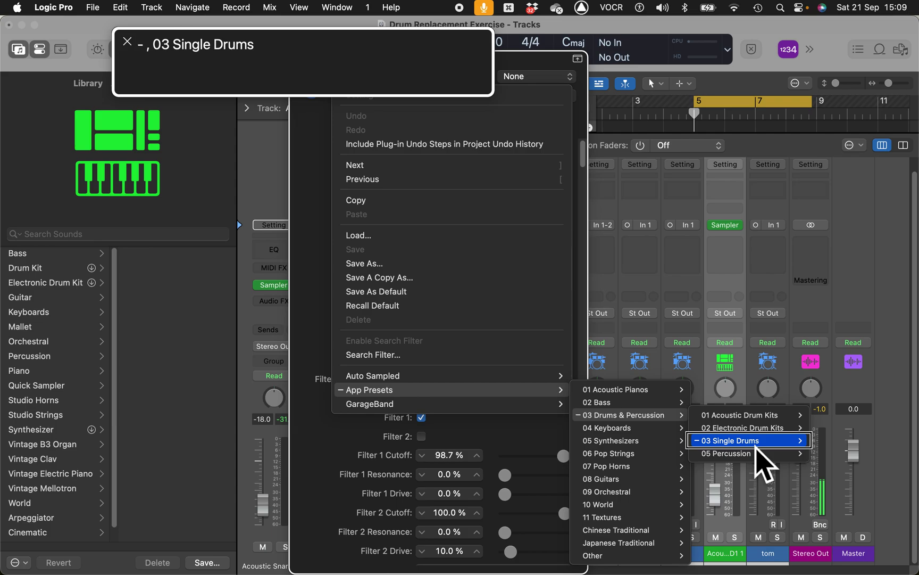
pyautogui.press('Right')
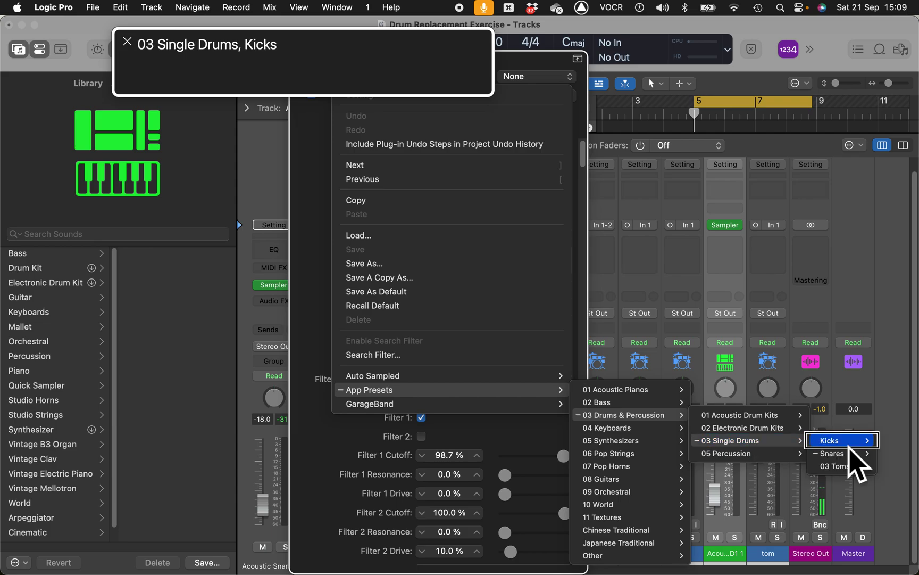
pyautogui.press('Down')
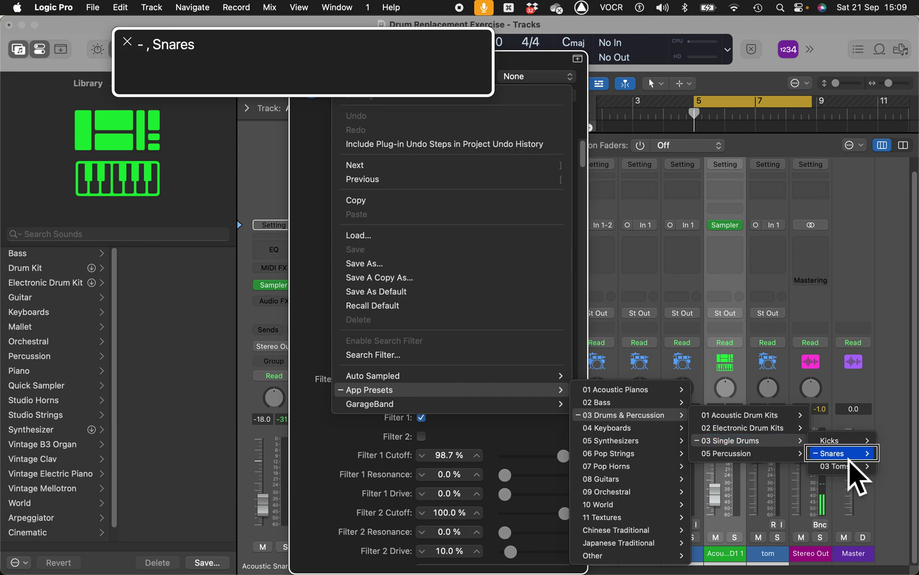
pyautogui.press('Right')
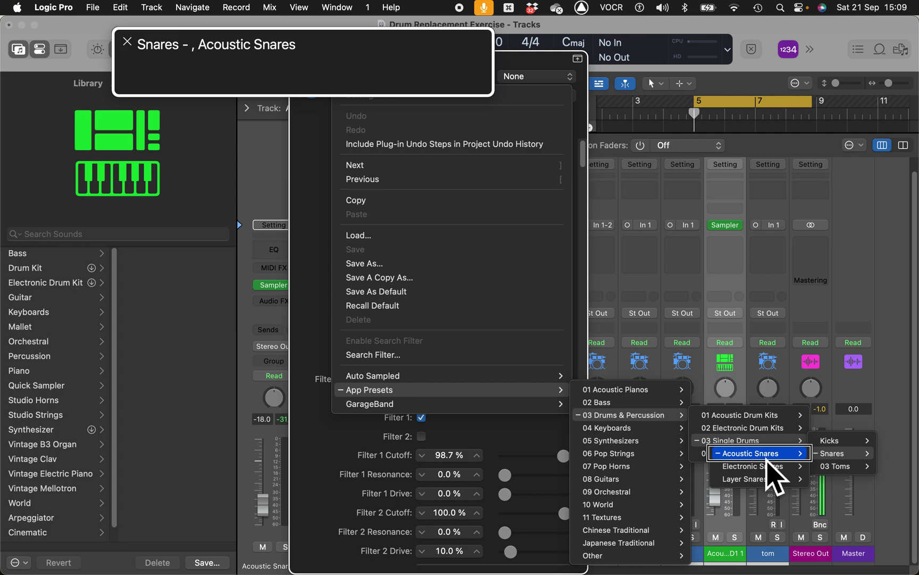
pyautogui.press('Down')
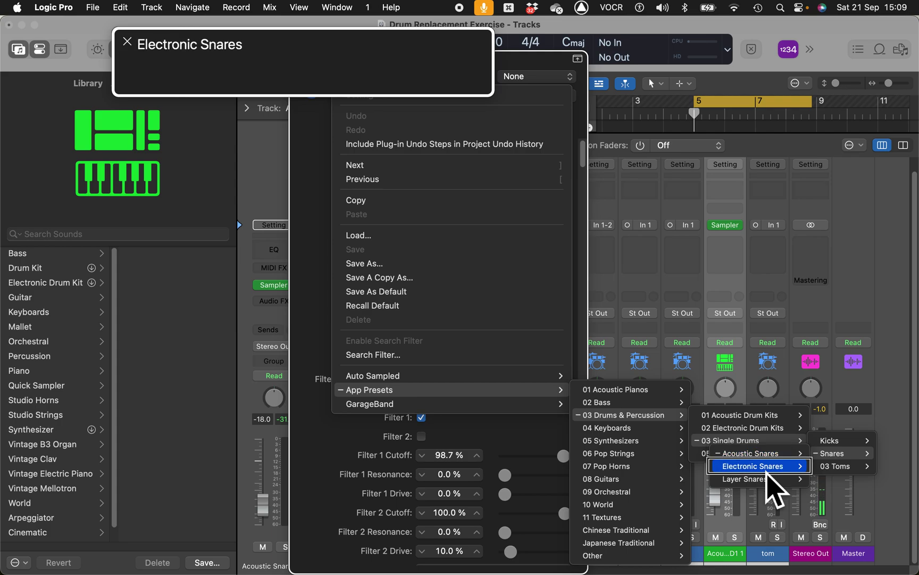
pyautogui.press('Up')
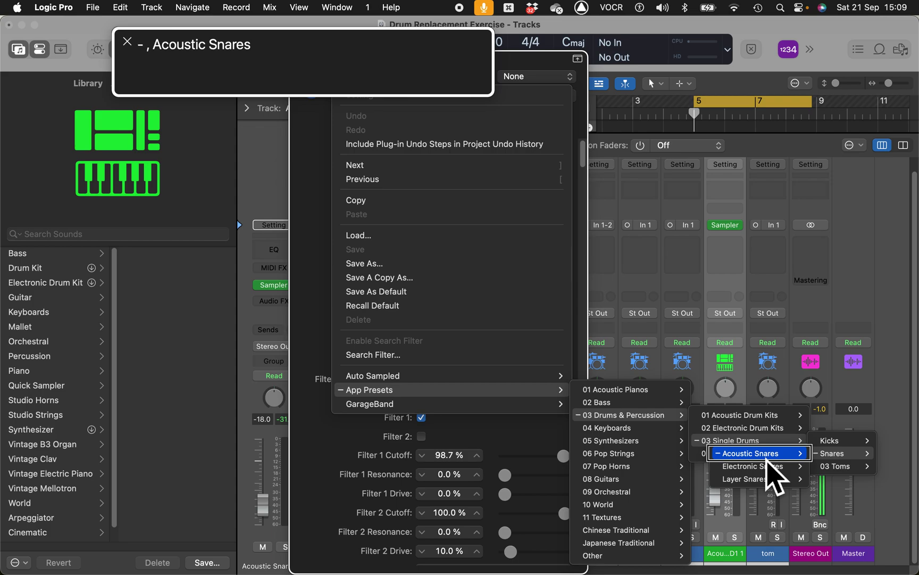
pyautogui.press('Right')
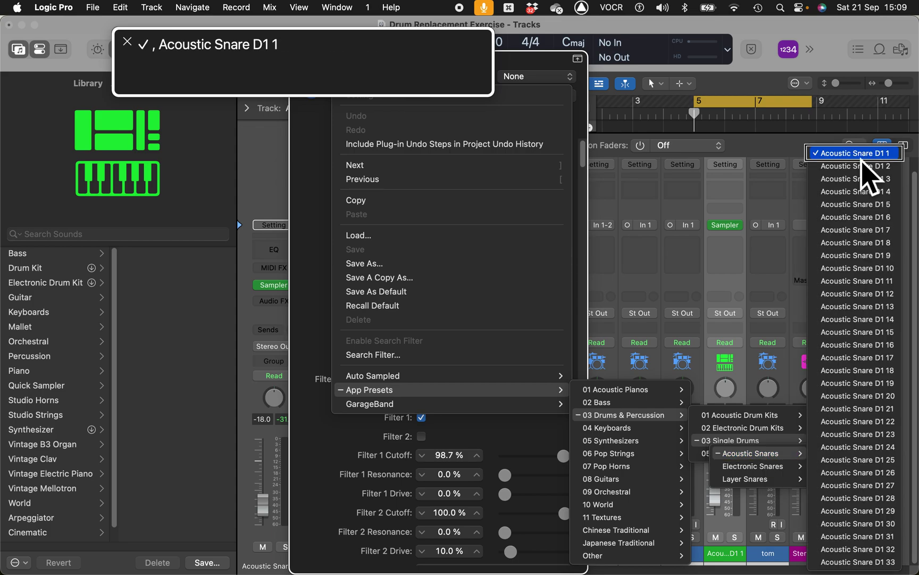
# - Load the Acoustic Snare D1 2 preset into the Sampler
pyautogui.press('Down')
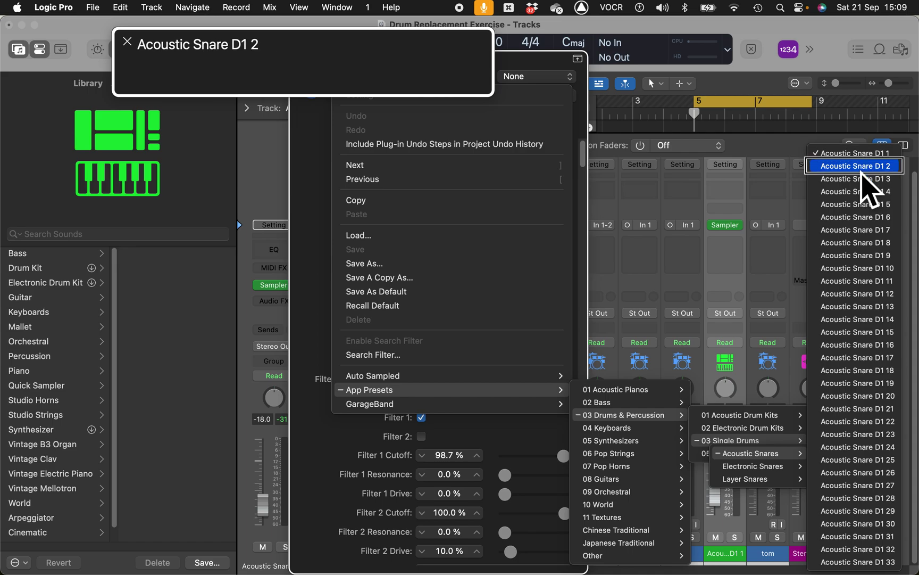
pyautogui.press('Return')
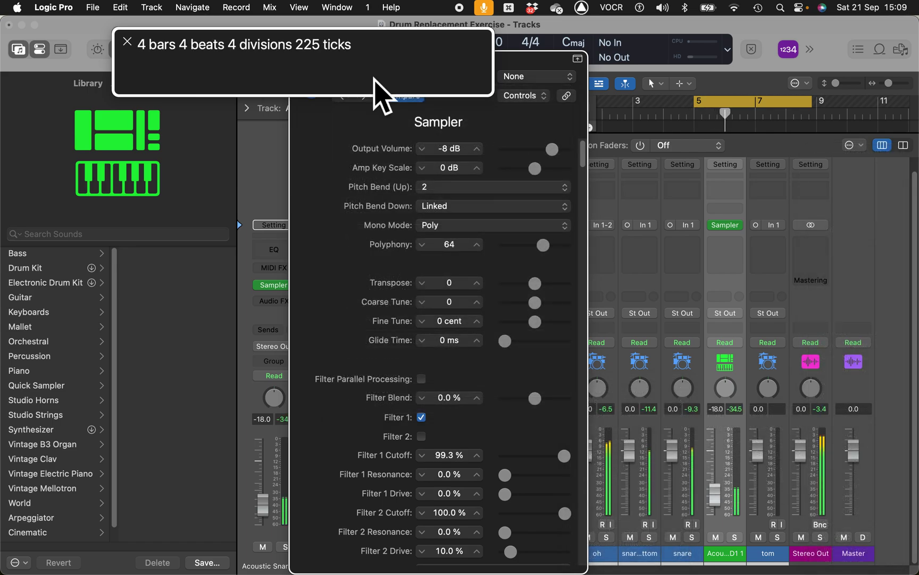
pyautogui.hotkey('ctrl', 'alt', 'Right')
pyautogui.hotkey('ctrl', 'alt', 'Right')
pyautogui.hotkey('ctrl', 'alt', 'Right')
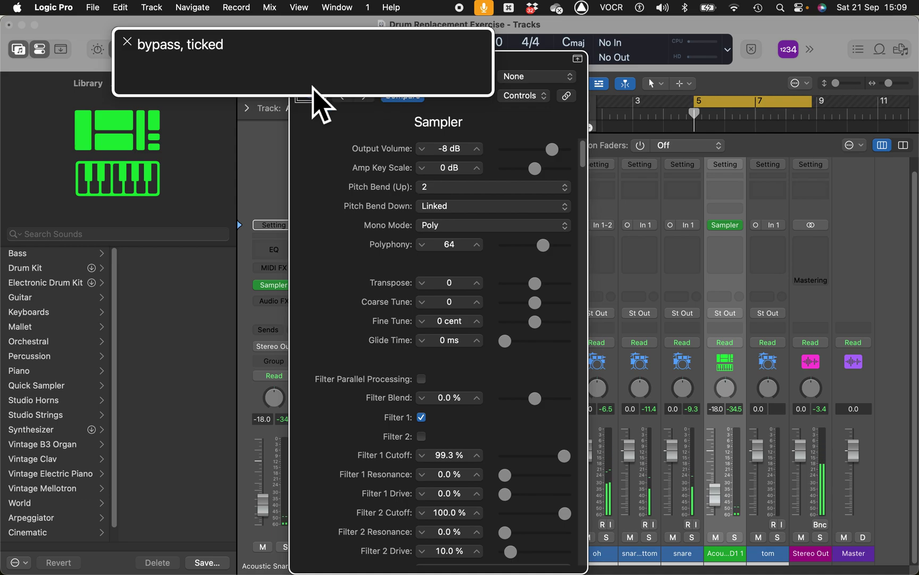
pyautogui.hotkey('ctrl', 'alt', 'Left')
pyautogui.hotkey('ctrl', 'alt', 'Right')
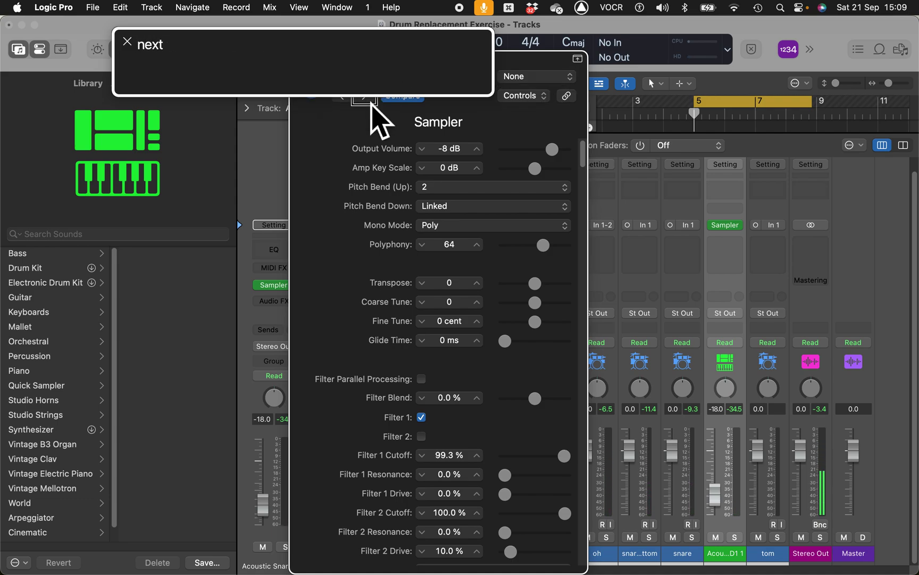
# - Identify the next-preset key with keyboard help, step back one preset, and close the Sampler window
pyautogui.hotkey('ctrl', 'alt', 'k')
pyautogui.press('ctrl')
pyautogui.press(']')
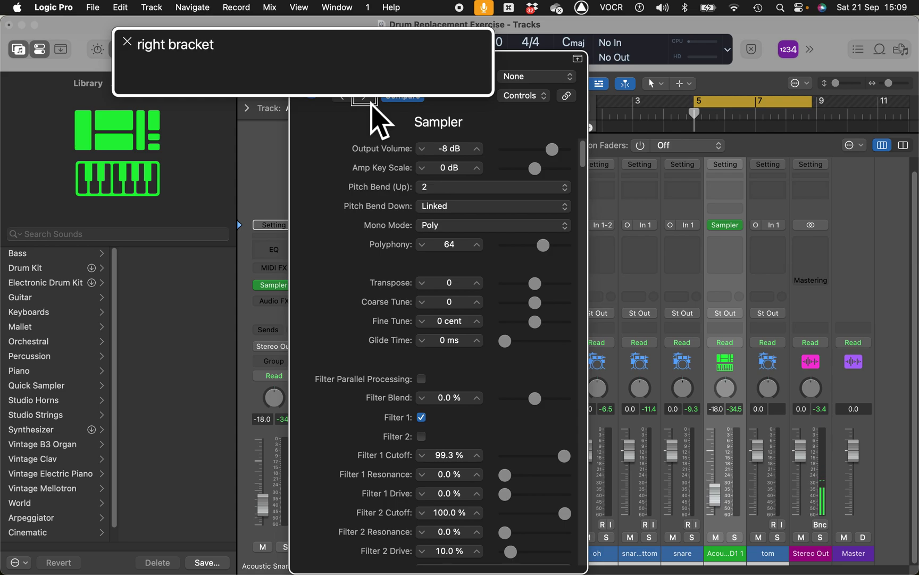
pyautogui.hotkey('ctrl', 'alt', 'k')
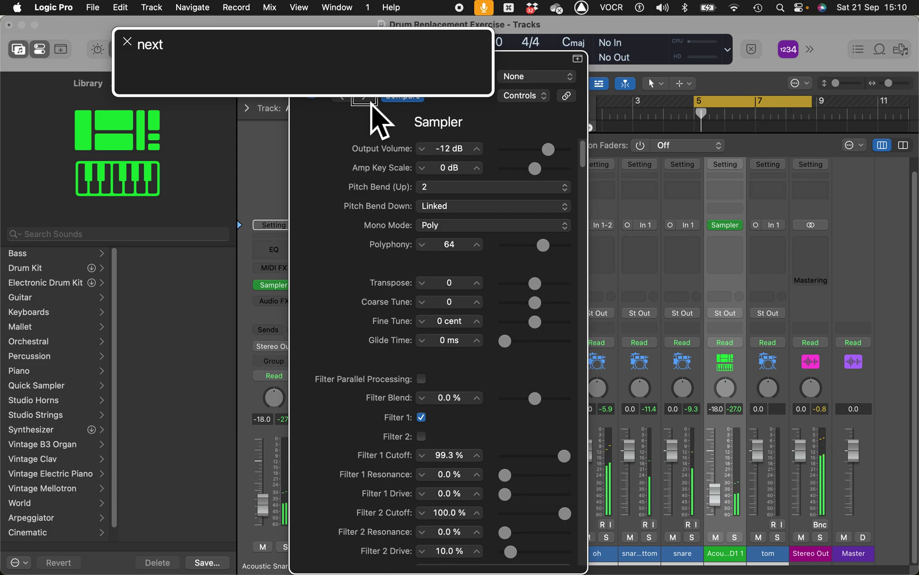
pyautogui.click(349, 102)
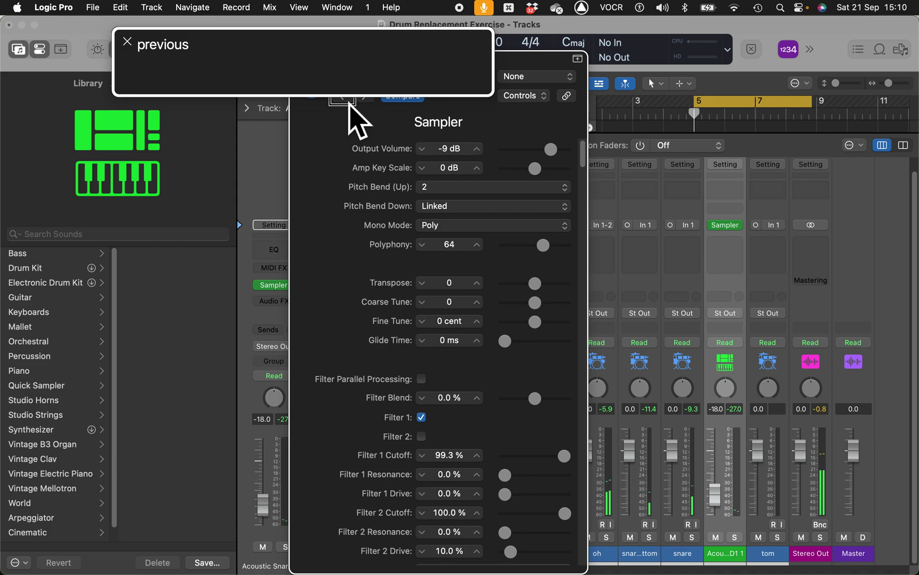
pyautogui.press('super+w')
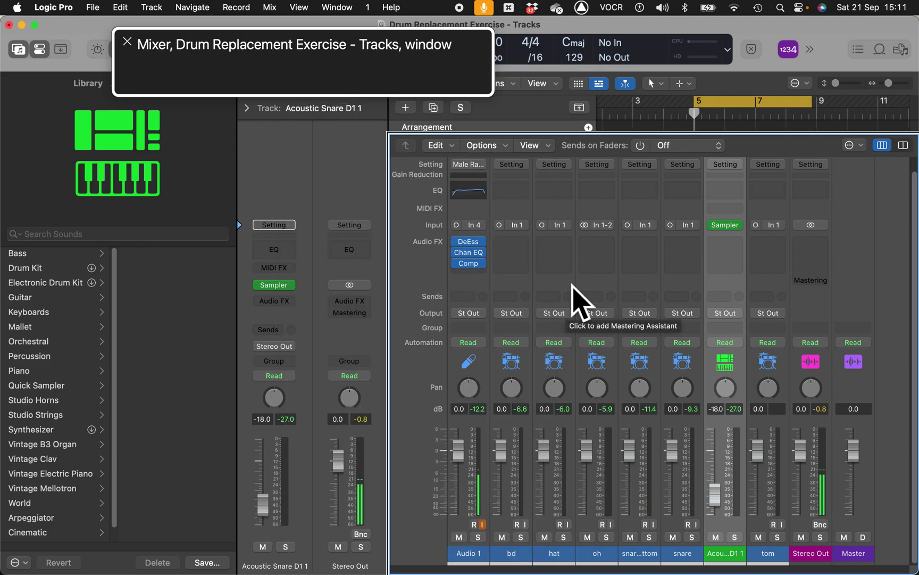
# - Close the Mixer, select the tom track, rewind to bar 1 and turn cycle off
pyautogui.click(573, 99)
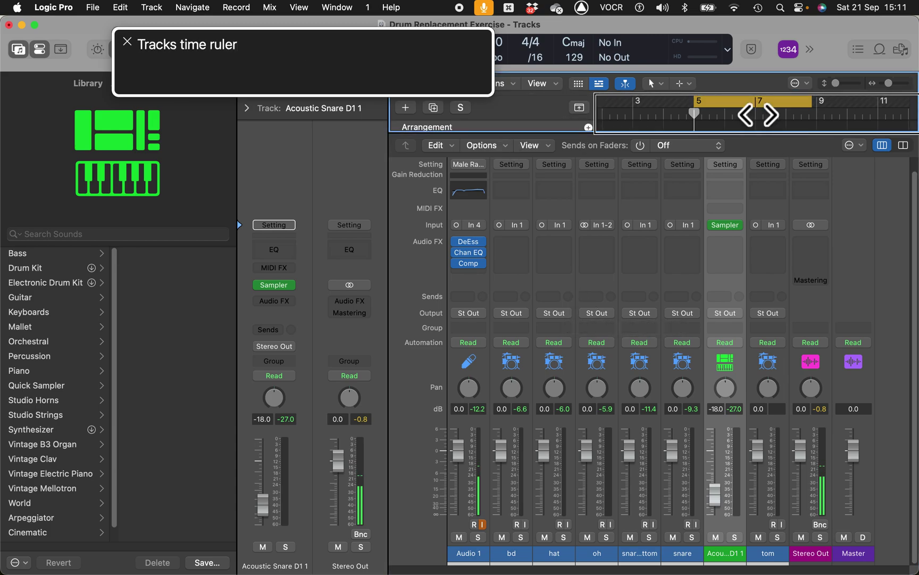
pyautogui.press('x')
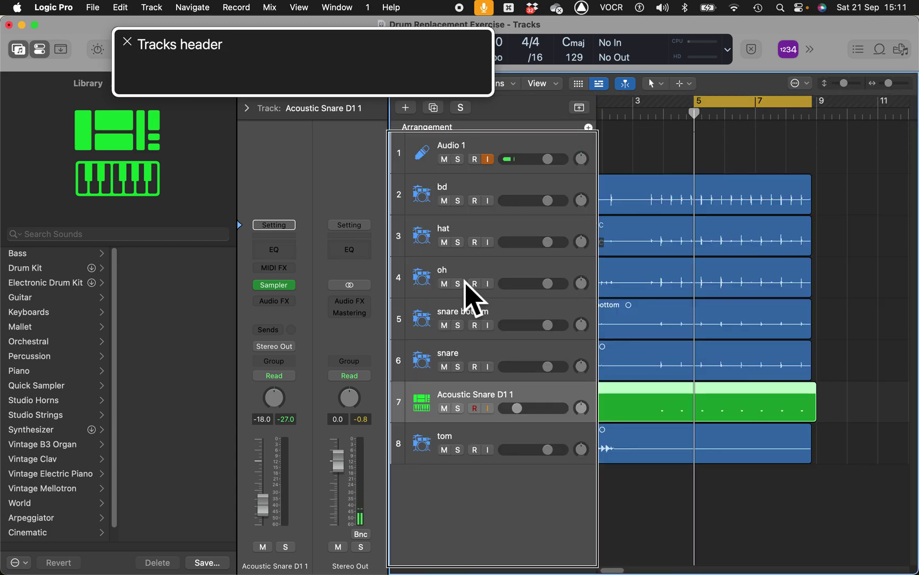
pyautogui.click(468, 452)
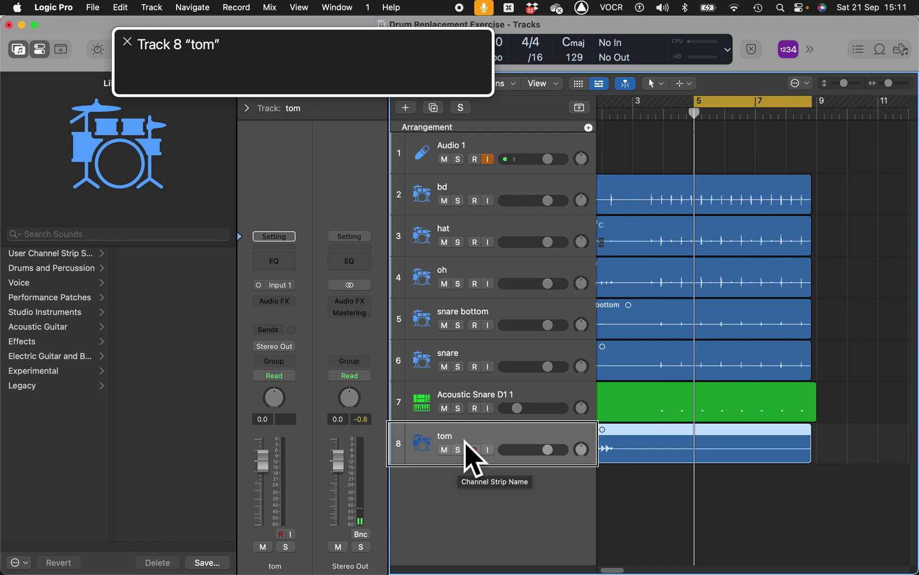
pyautogui.press('Return')
pyautogui.press('c')
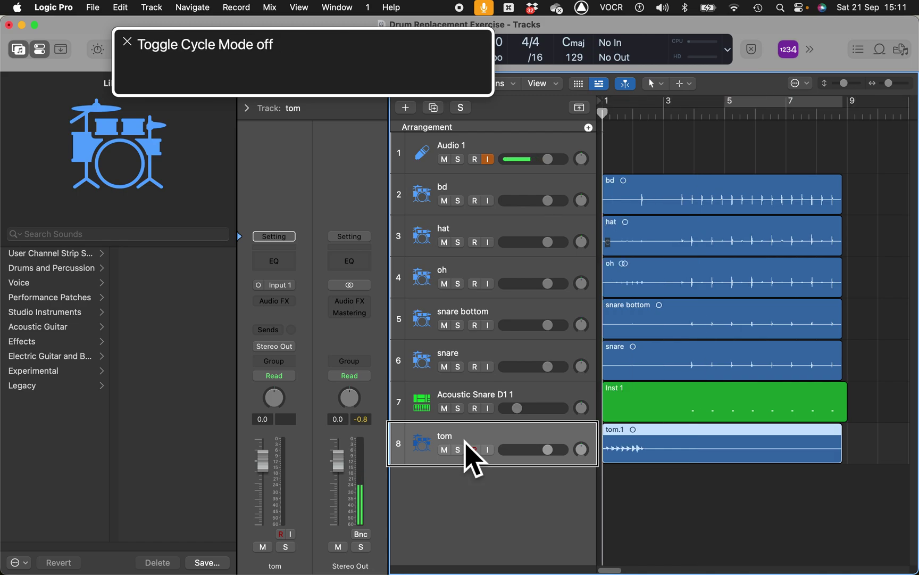
# - Play the song from bar 1 twice, stopping each time
pyautogui.press('space')
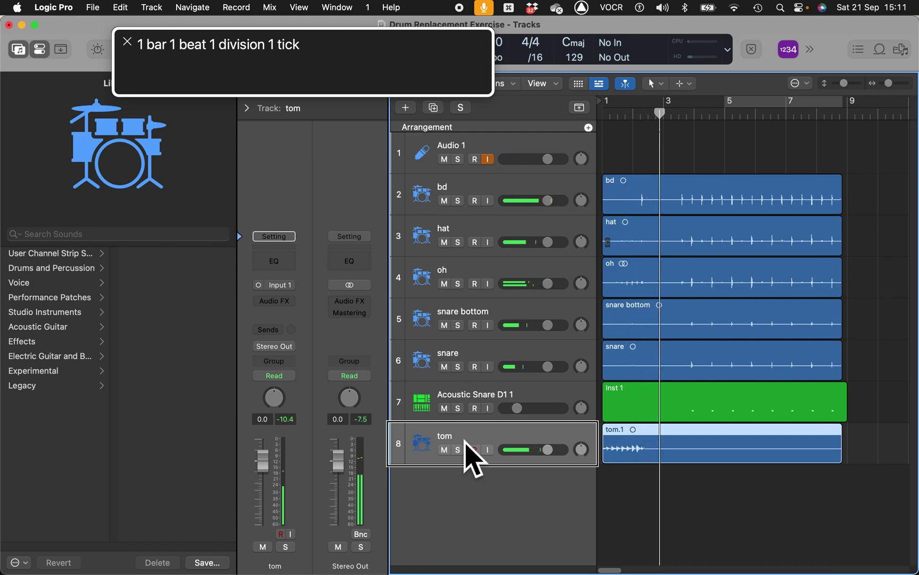
pyautogui.press('space')
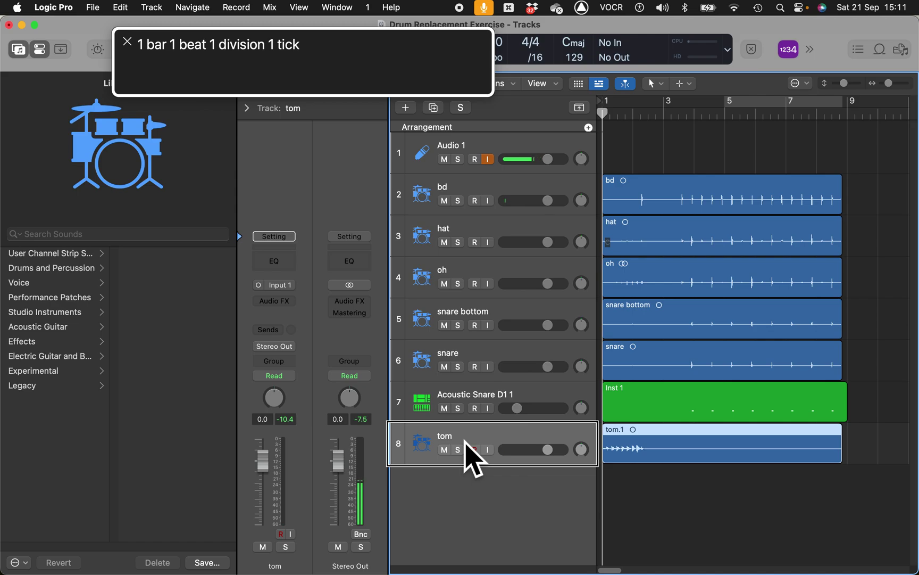
pyautogui.press('space')
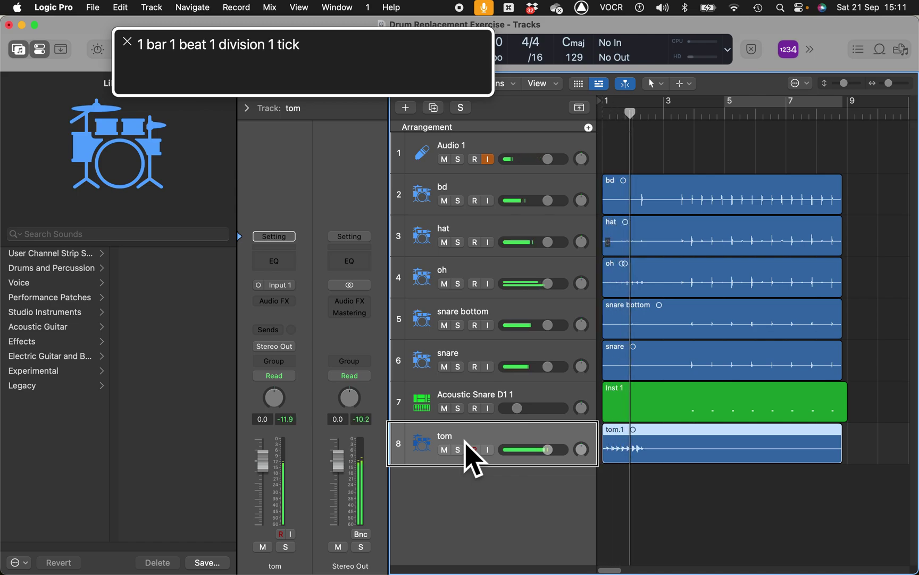
pyautogui.press('space')
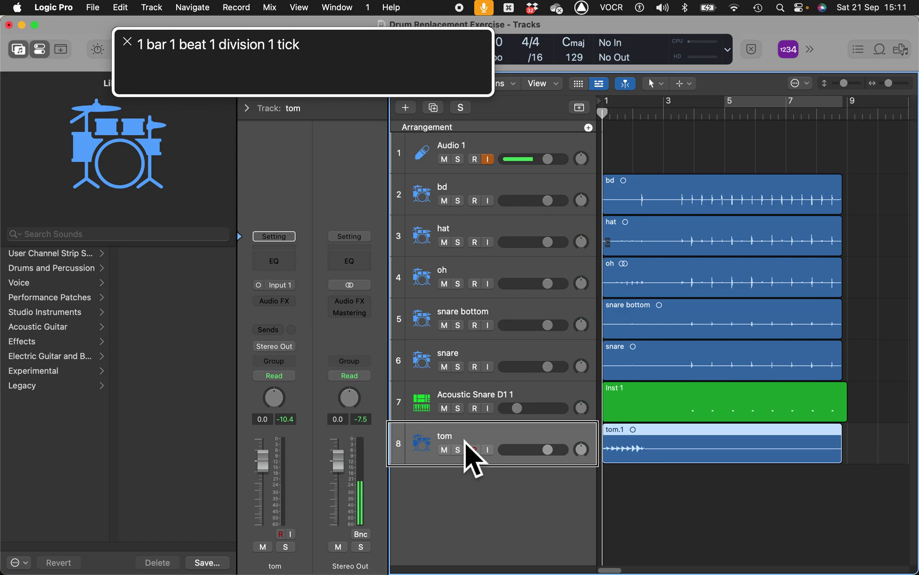
# - Choose Track > Replace or Double Drum Track for the tom, adding a 'tom +' track
pyautogui.click(17, 7)
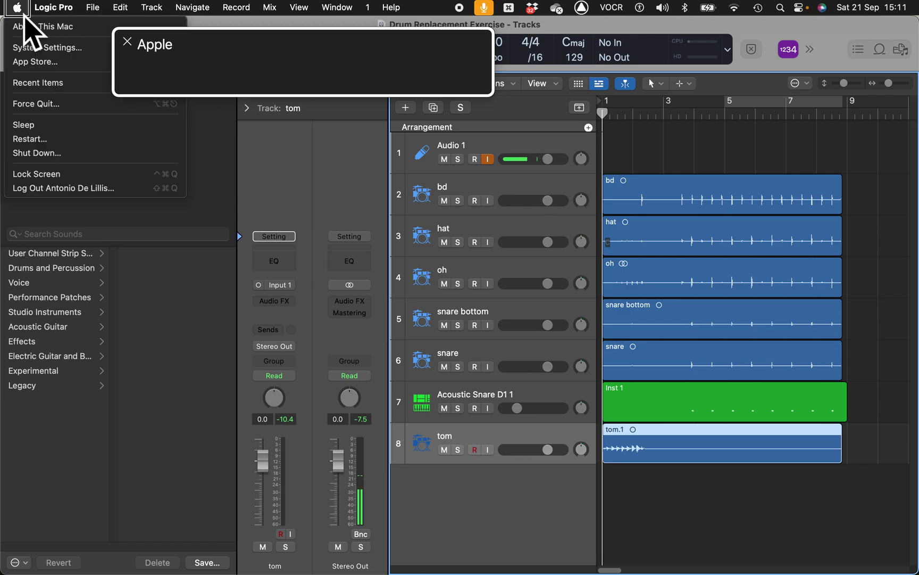
pyautogui.moveTo(194, 8)
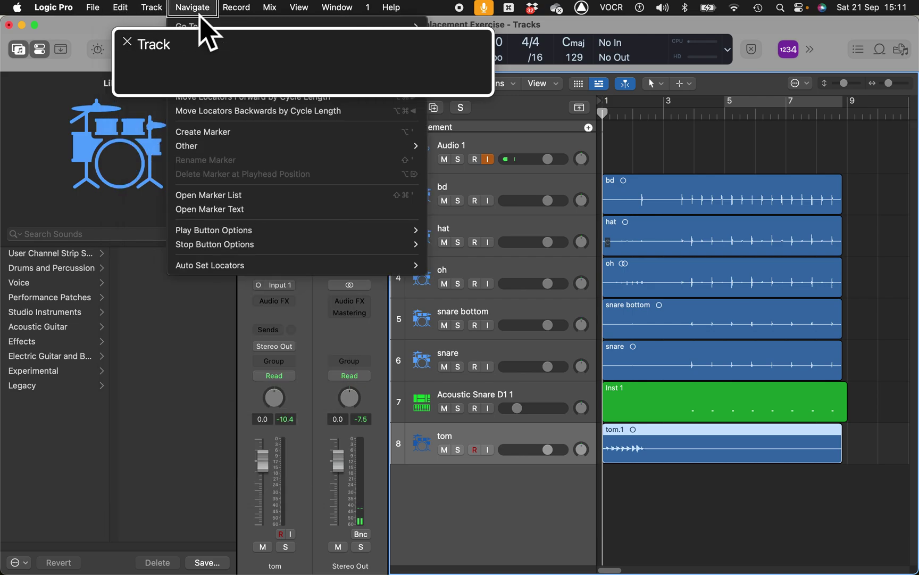
pyautogui.moveTo(155, 7)
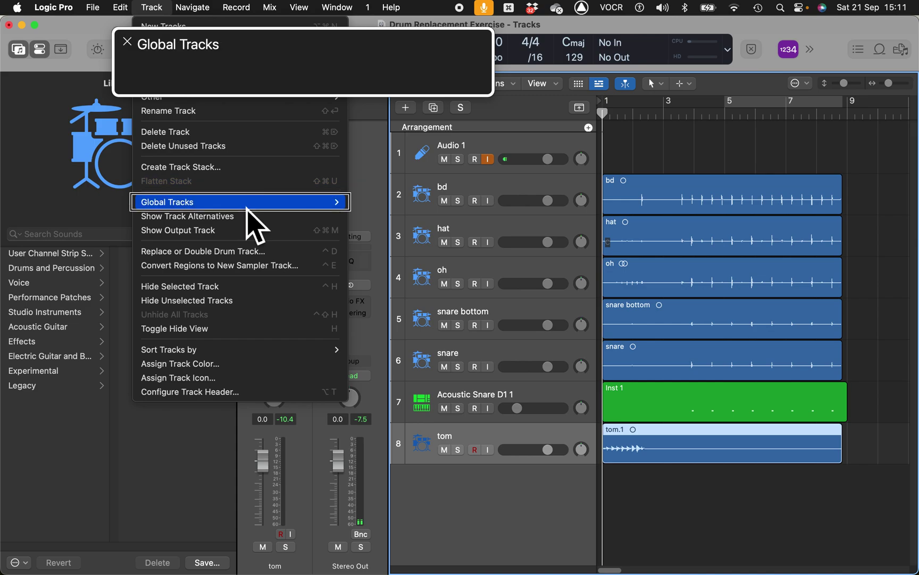
pyautogui.click(247, 256)
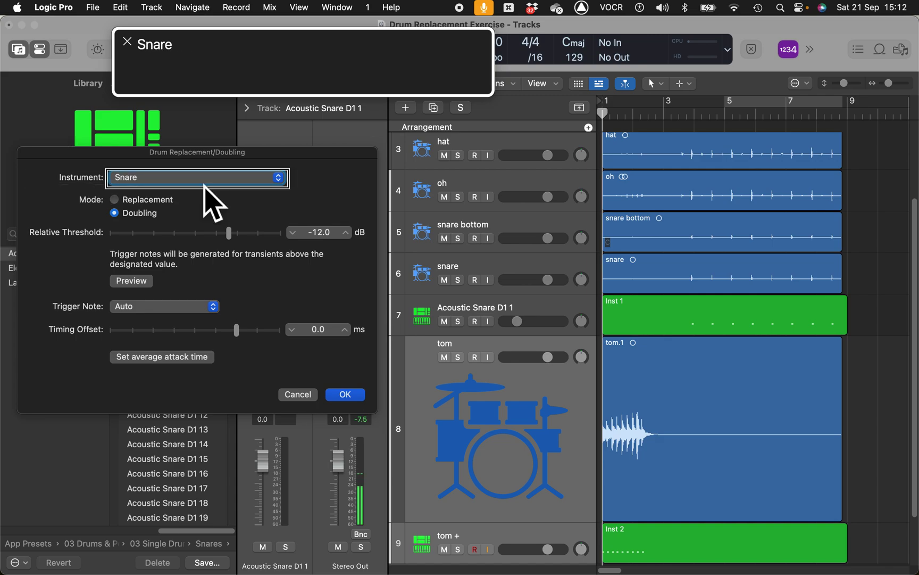
# - Set the drum instrument to Tom and apply the tom doubling settings
pyautogui.click(203, 179)
pyautogui.press('Down')
pyautogui.press('Return')
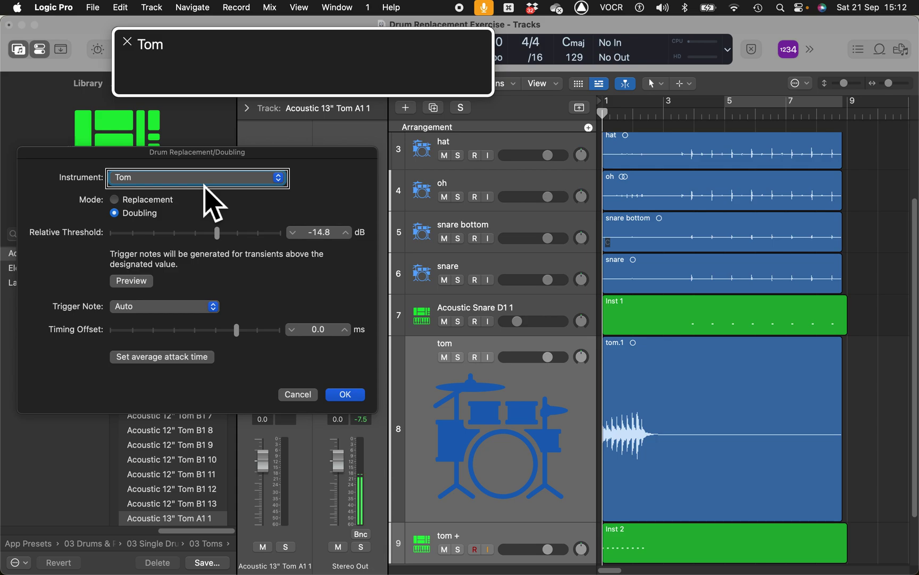
pyautogui.click(347, 396)
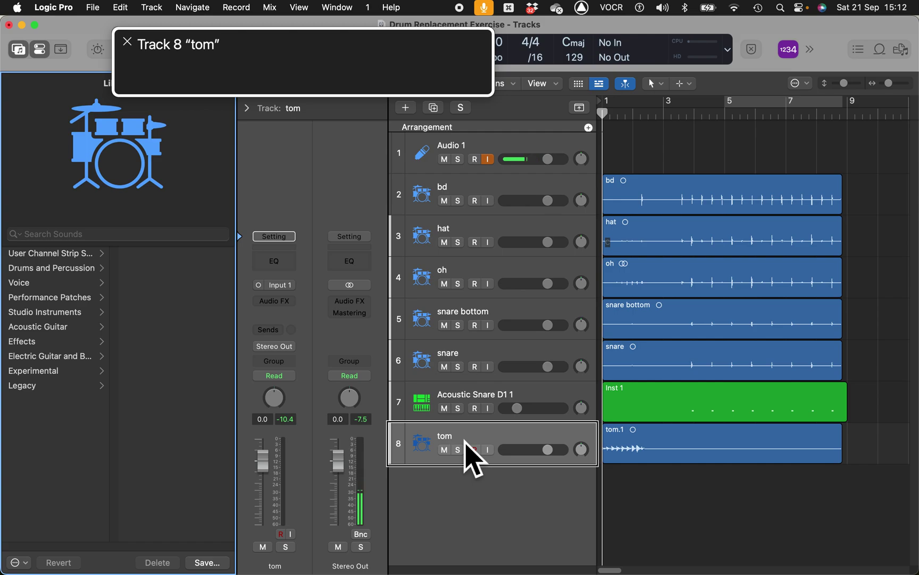
# - Reapply drum replacement in Replacement mode, muting the original tom.1 region
pyautogui.hotkey('ctrl', 'd')
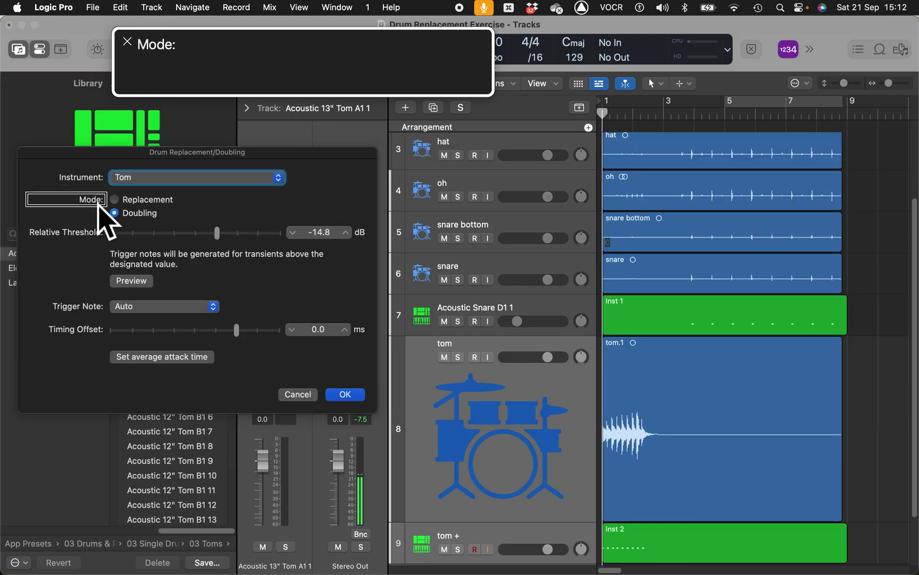
pyautogui.click(149, 205)
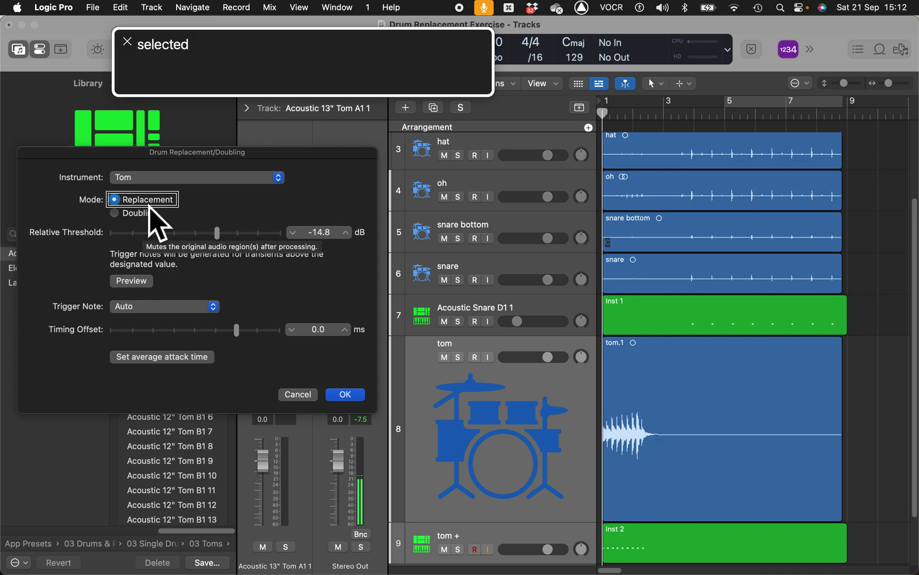
pyautogui.click(348, 396)
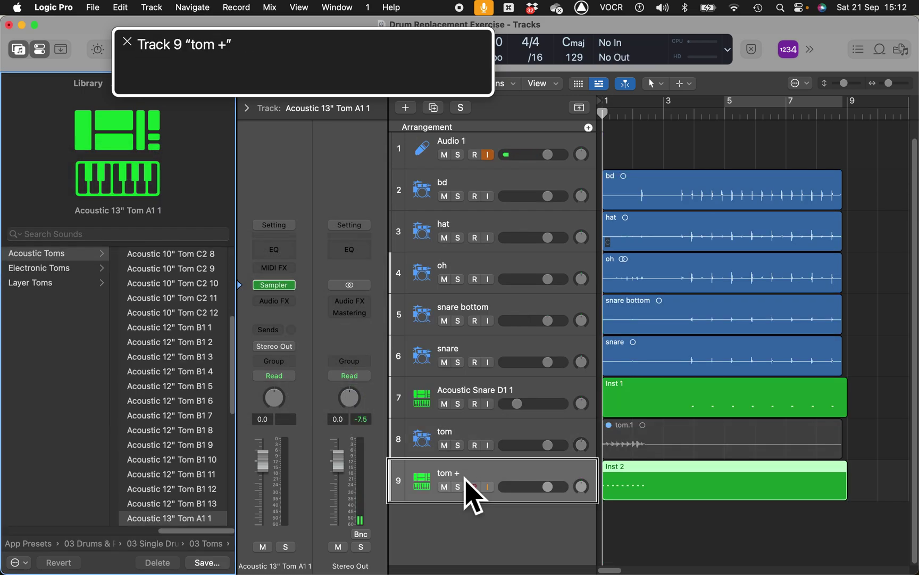
# - Play the project muting then unmuting tom + to compare, and return the Library to top level
pyautogui.press('space')
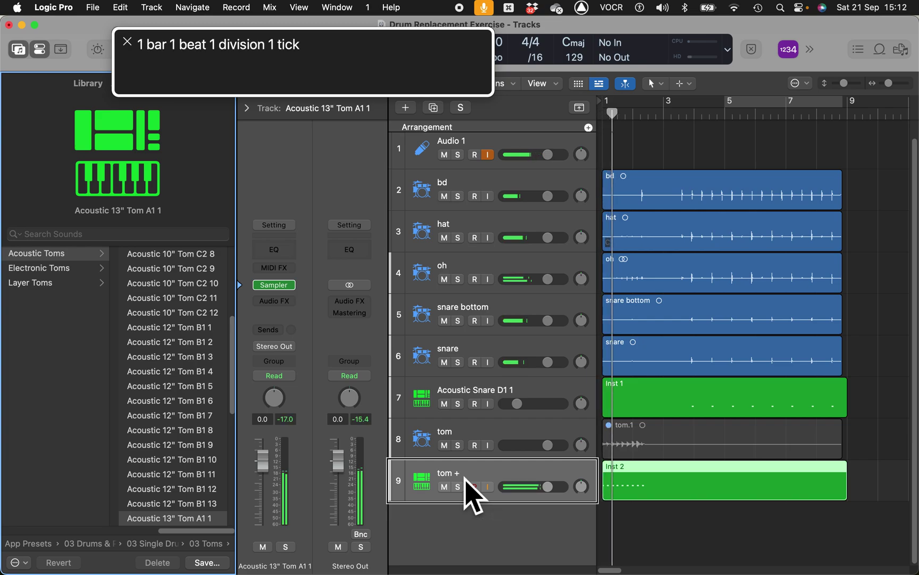
pyautogui.hotkey('ctrl', 'm')
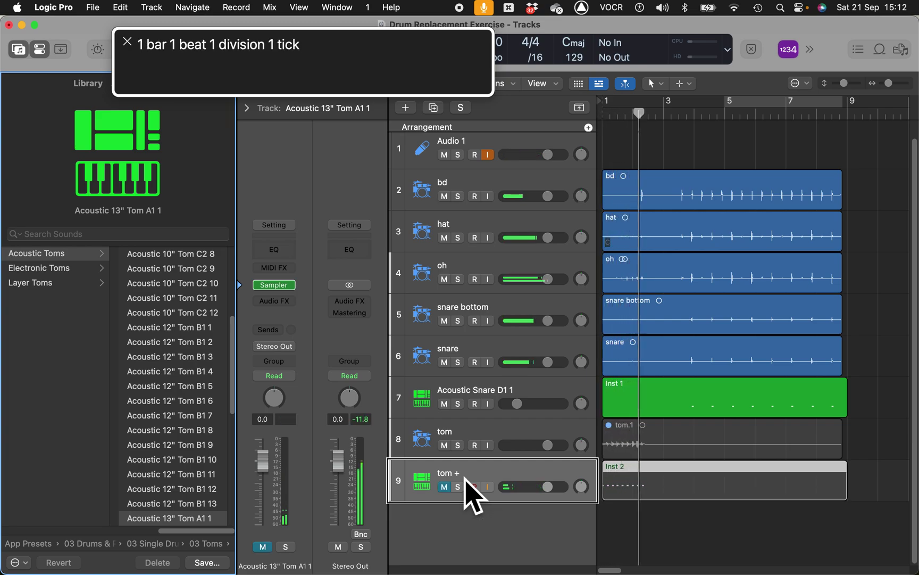
pyautogui.press('space')
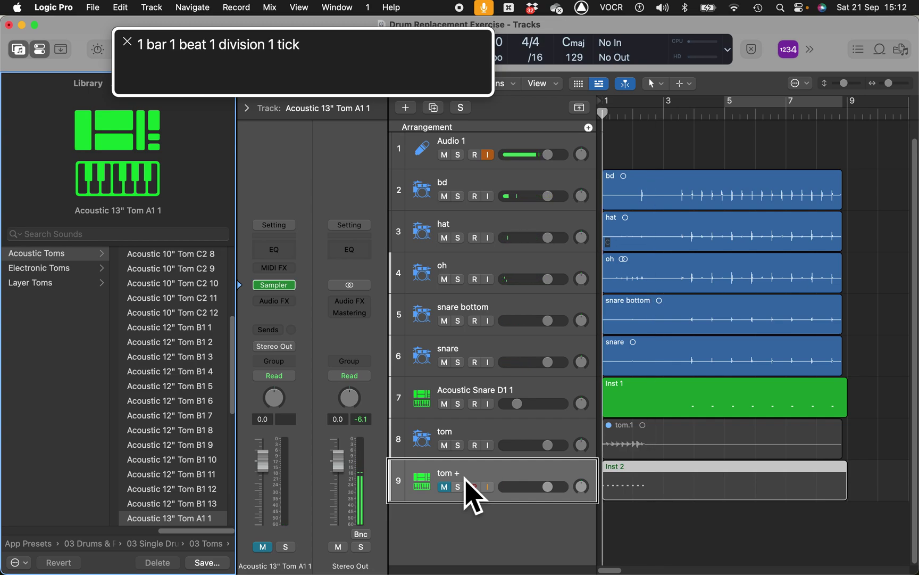
pyautogui.hotkey('ctrl', 'm')
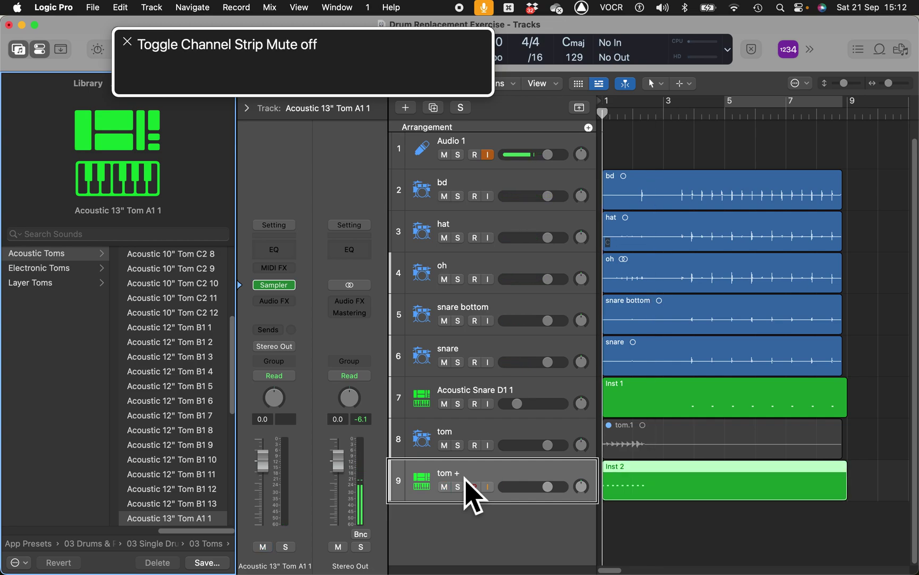
pyautogui.press('space')
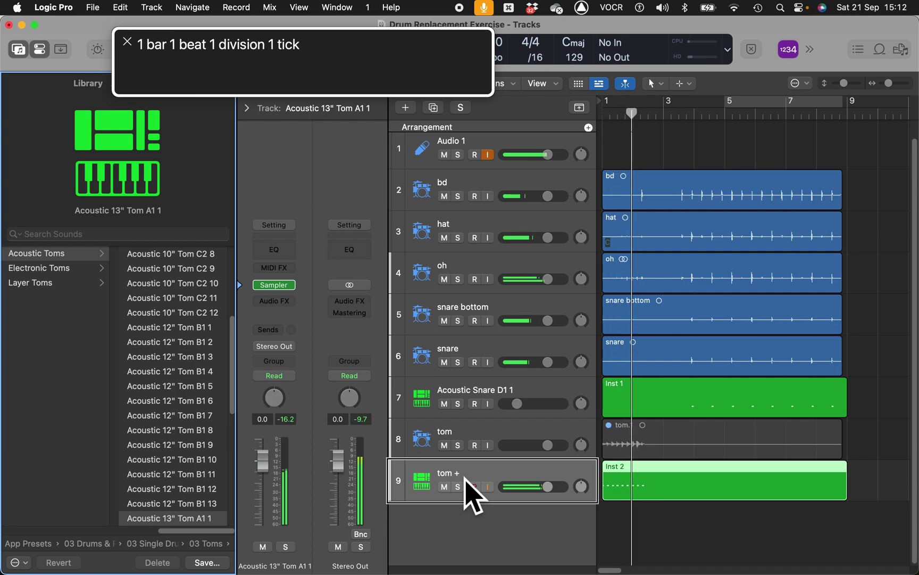
pyautogui.press('space')
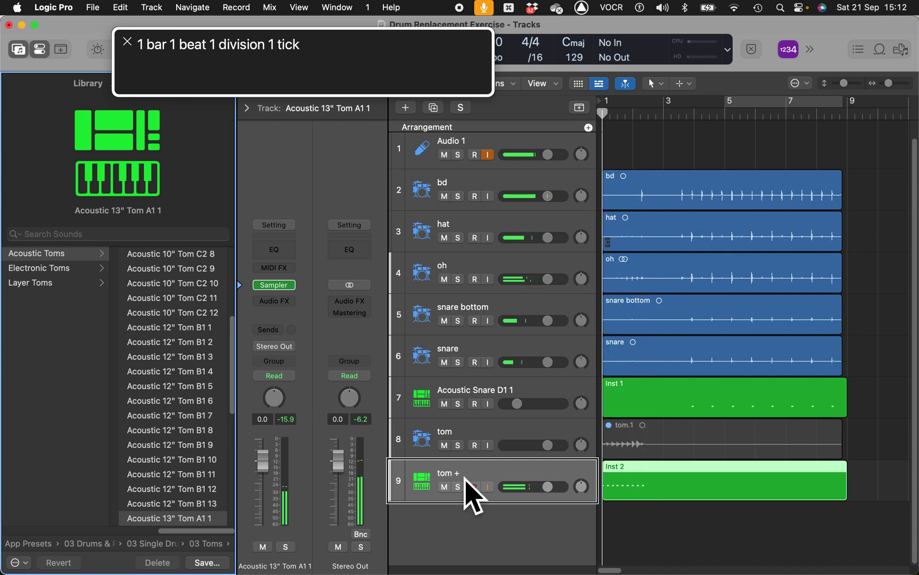
pyautogui.hotkey('ctrl', 'alt', 'shift', 'Up')
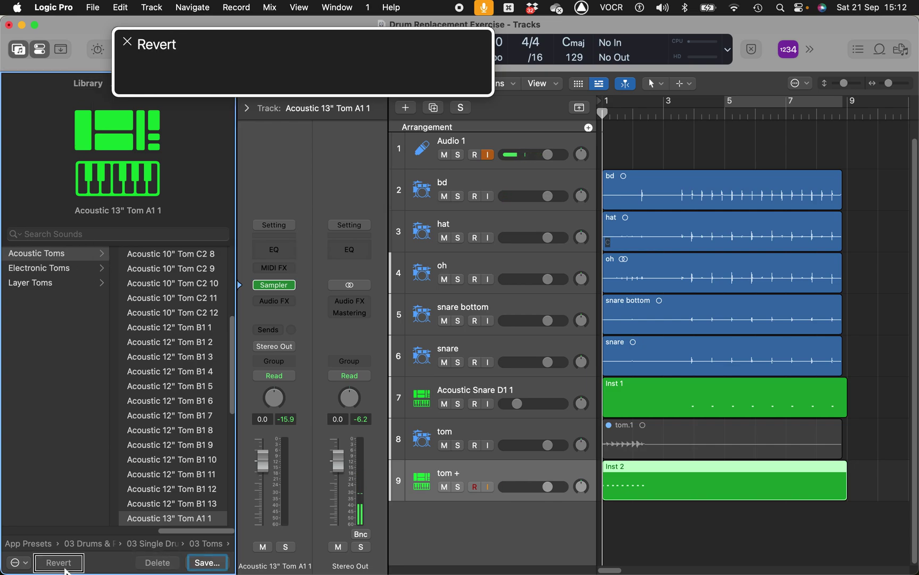
pyautogui.press('Left')
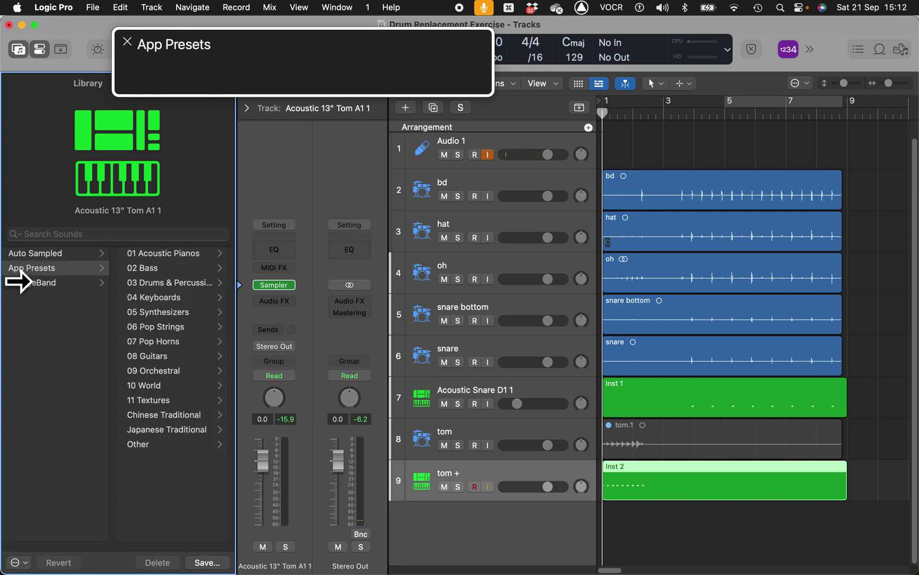
# - Browse App Presets to 03 Drums & Percussion and load Cavern Kit from 01 Acoustic Drum Kits
pyautogui.click(61, 287)
pyautogui.press('Up')
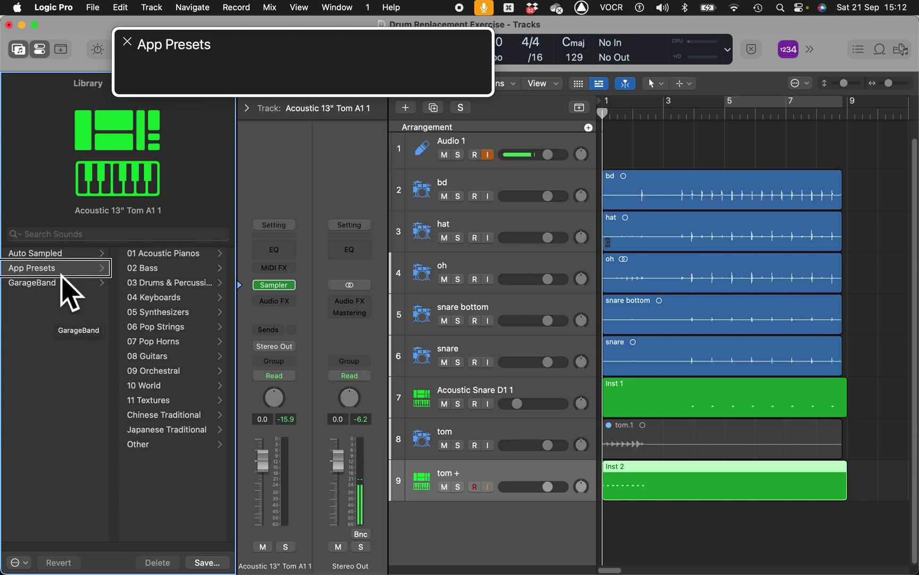
pyautogui.press('Right')
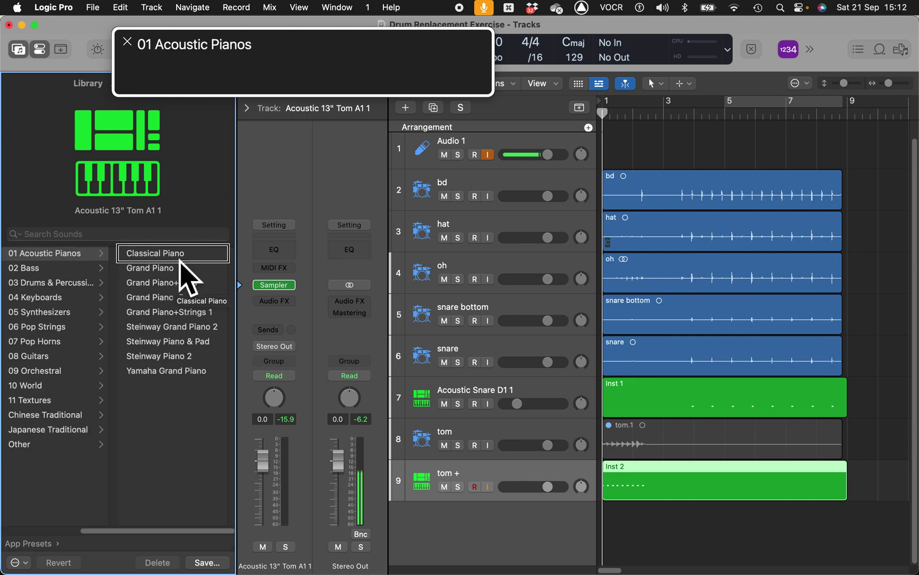
pyautogui.click(60, 272)
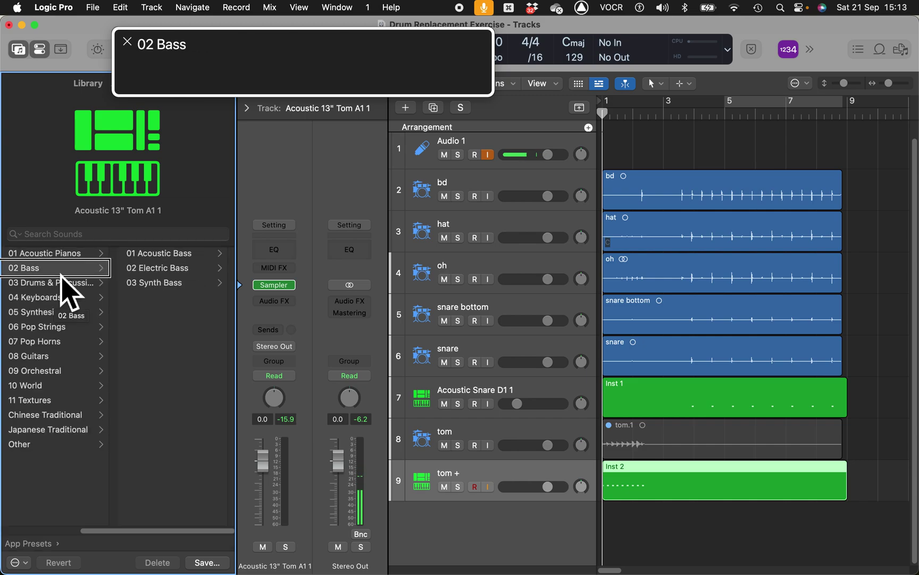
pyautogui.click(62, 282)
pyautogui.press('Up')
pyautogui.press('Up')
pyautogui.click(61, 287)
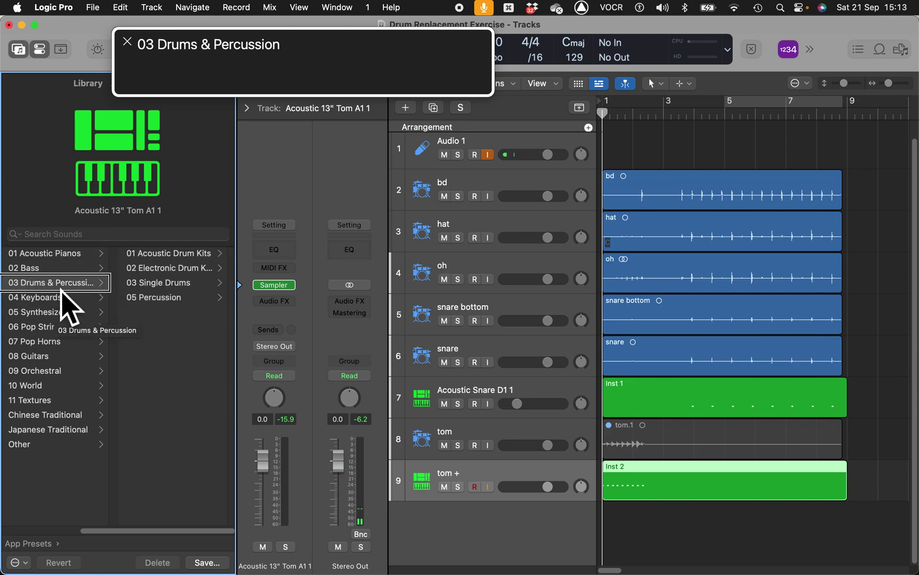
pyautogui.press('Right')
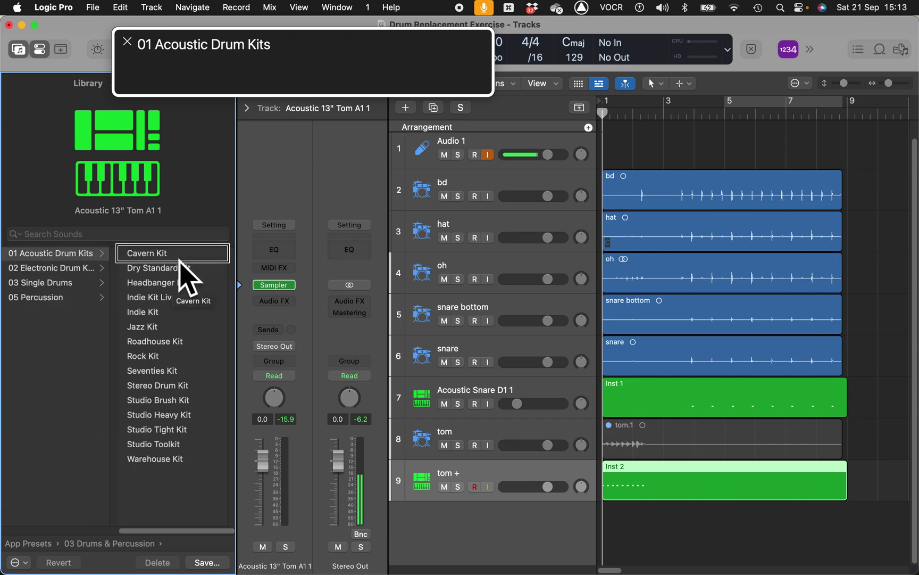
pyautogui.press('Right')
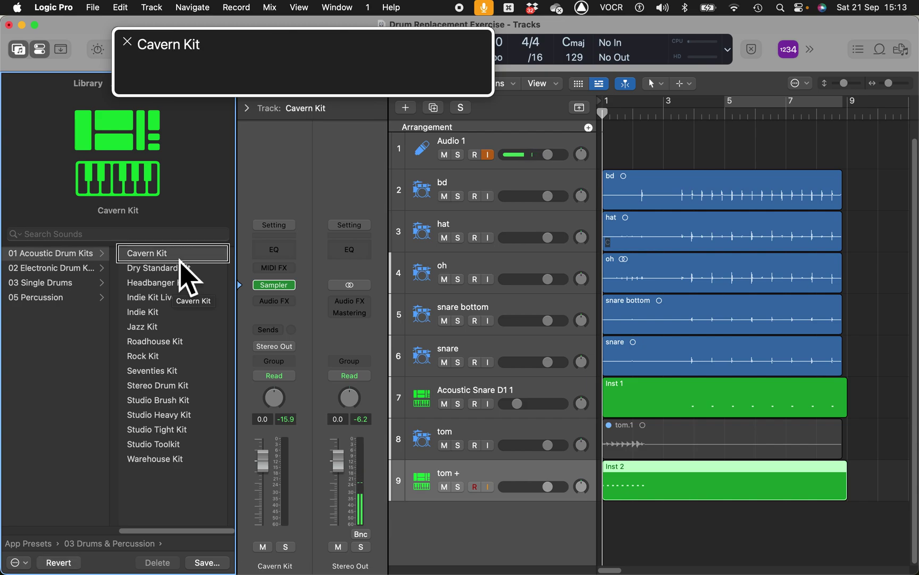
# - Audition the 03 Single Drums Toms and 05 Percussion lists while playing from bar 1
pyautogui.press('Left')
pyautogui.press('Down')
pyautogui.press('Down')
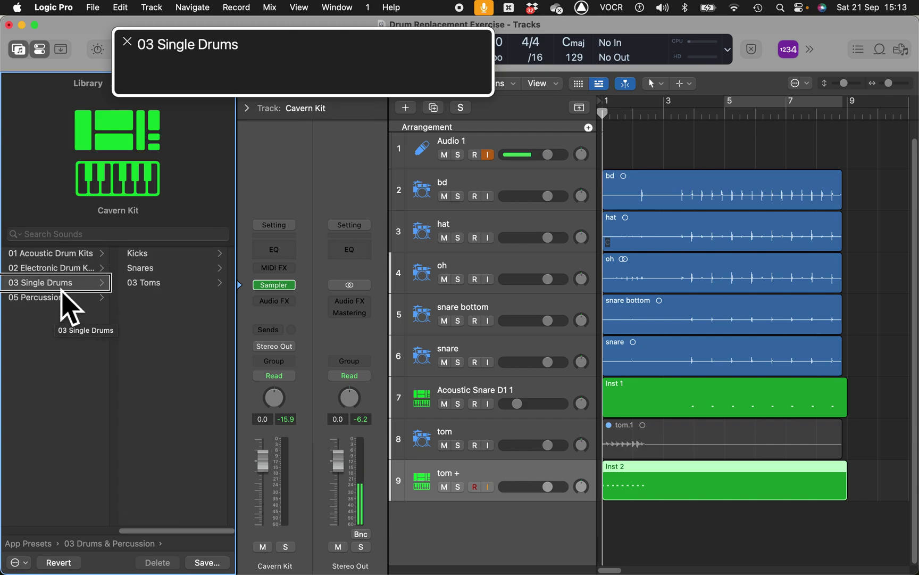
pyautogui.press('Right')
pyautogui.press('Right')
pyautogui.press('Left')
pyautogui.press('Down')
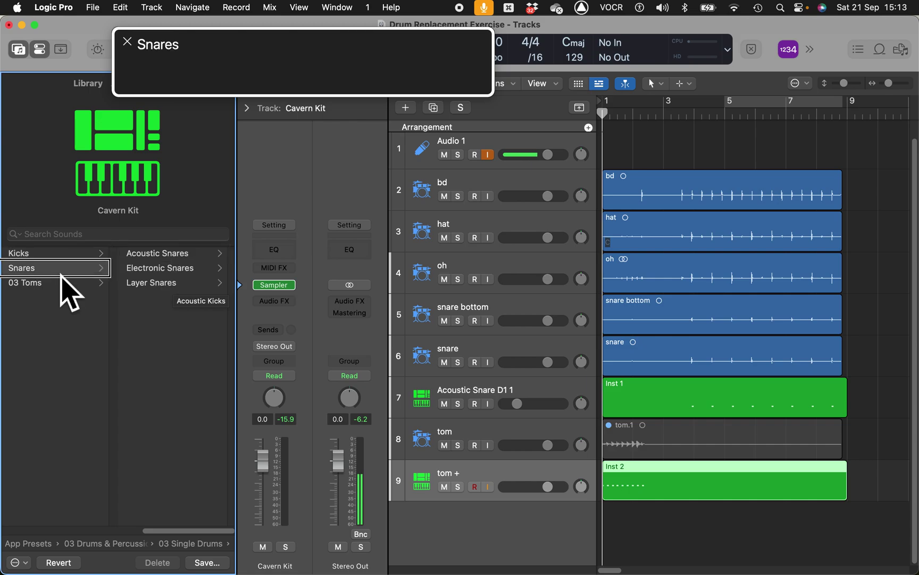
pyautogui.press('Down')
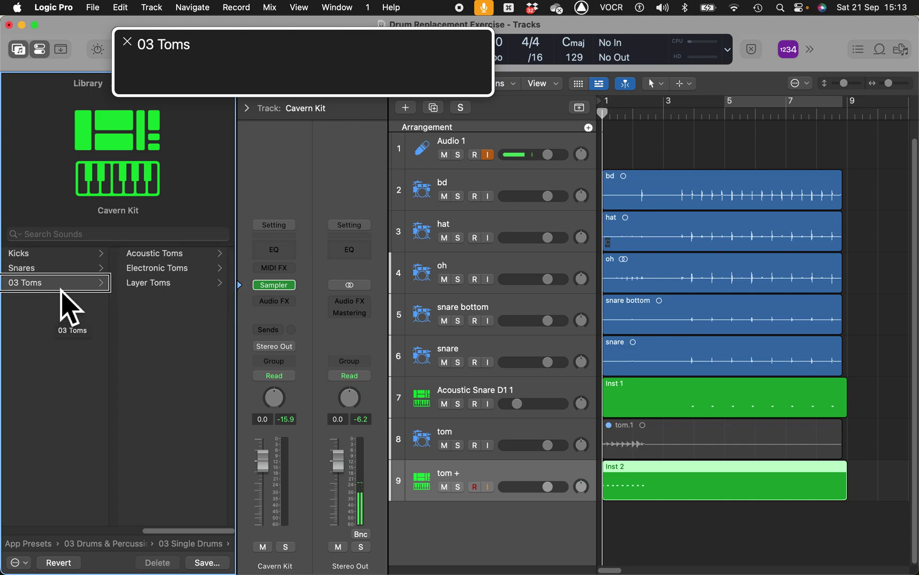
pyautogui.press('Right')
pyautogui.press('Right')
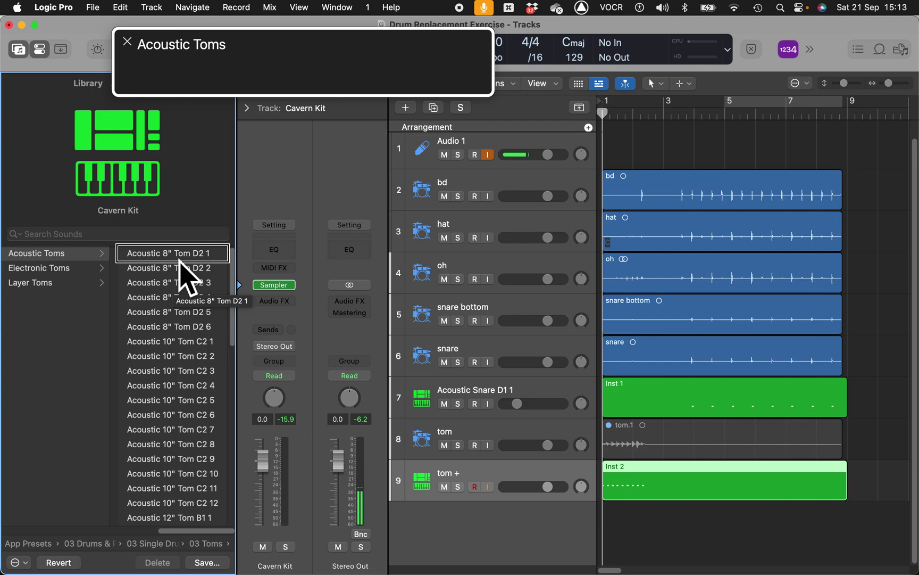
pyautogui.press('space')
pyautogui.press('Left')
pyautogui.press('Left')
pyautogui.press('Left')
pyautogui.press('Down')
pyautogui.press('Right')
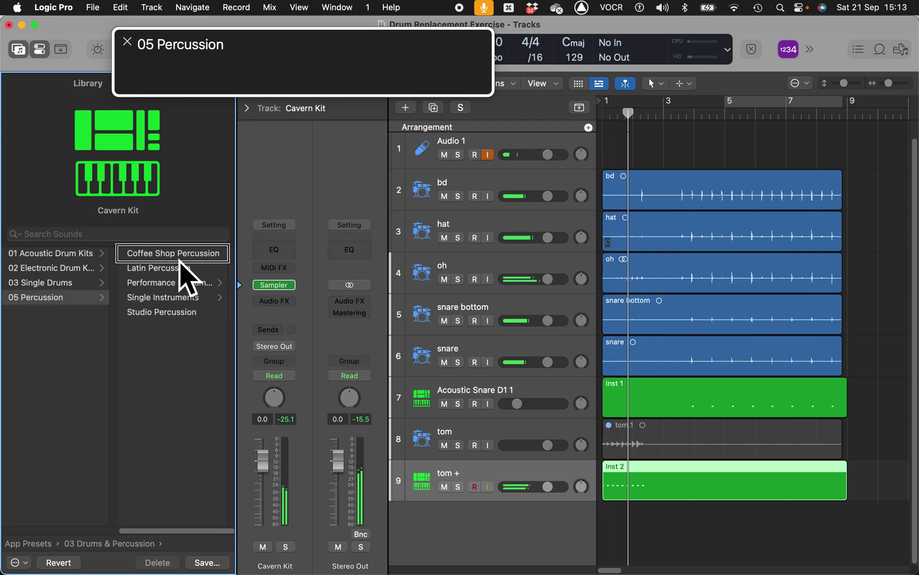
pyautogui.press('Return')
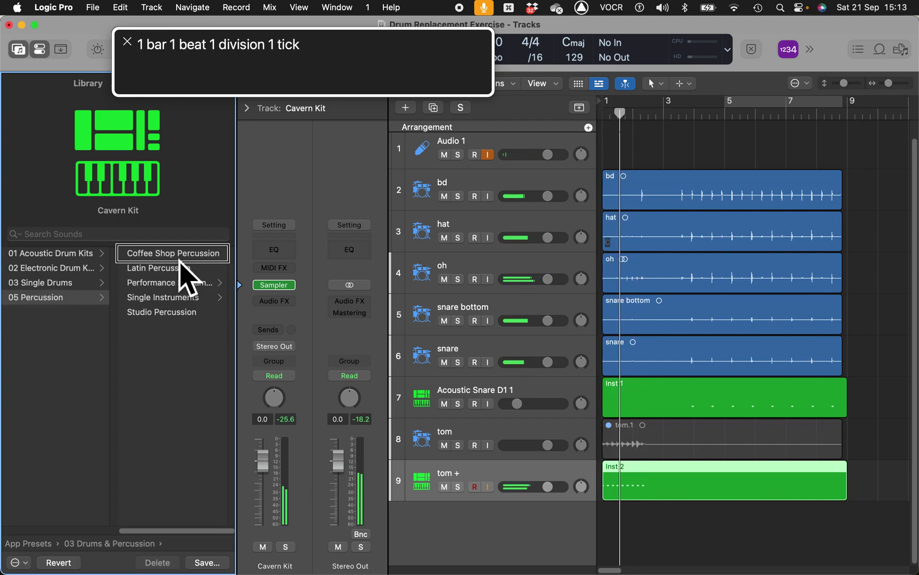
# - Back in 01 Acoustic Drum Kits, step through Cavern Kit and Dry Standard Kit to Indie Kit Live
pyautogui.press('Left')
pyautogui.press('Up')
pyautogui.press('Up')
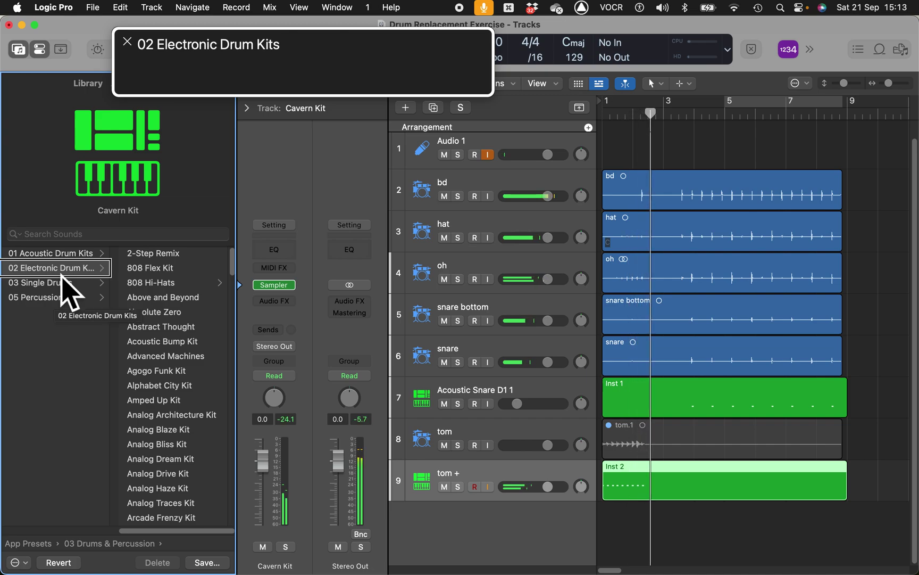
pyautogui.press('Up')
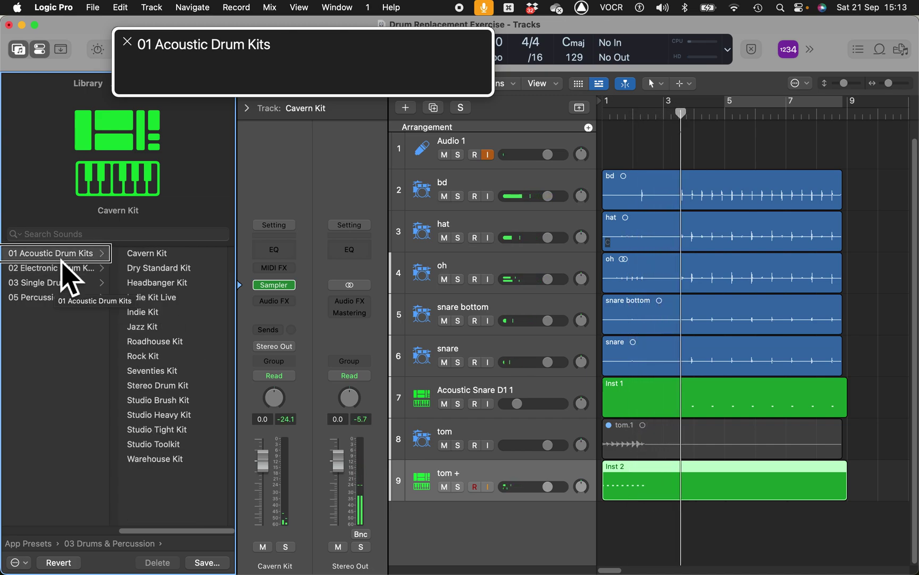
pyautogui.press('Right')
pyautogui.press('Return')
pyautogui.press('Down')
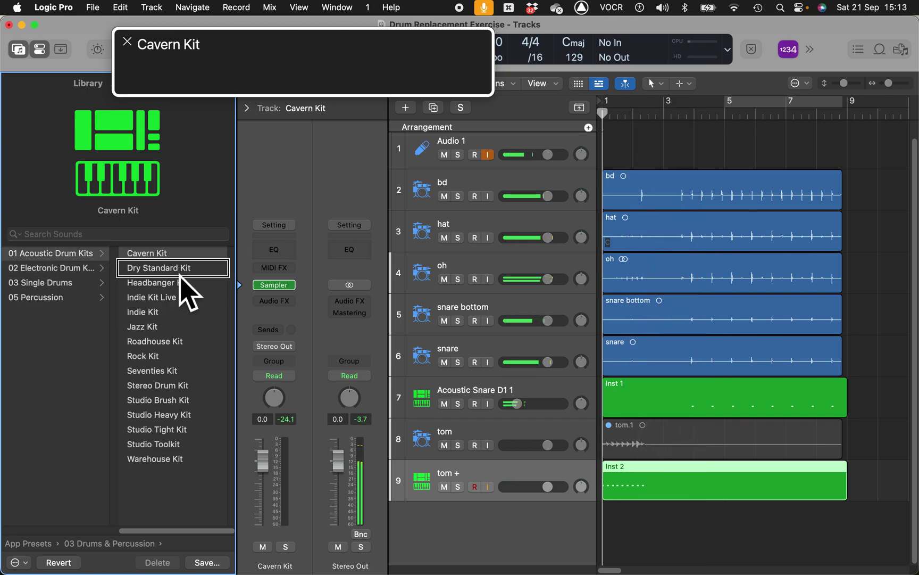
pyautogui.press('Down')
pyautogui.press('Down')
pyautogui.press('Left')
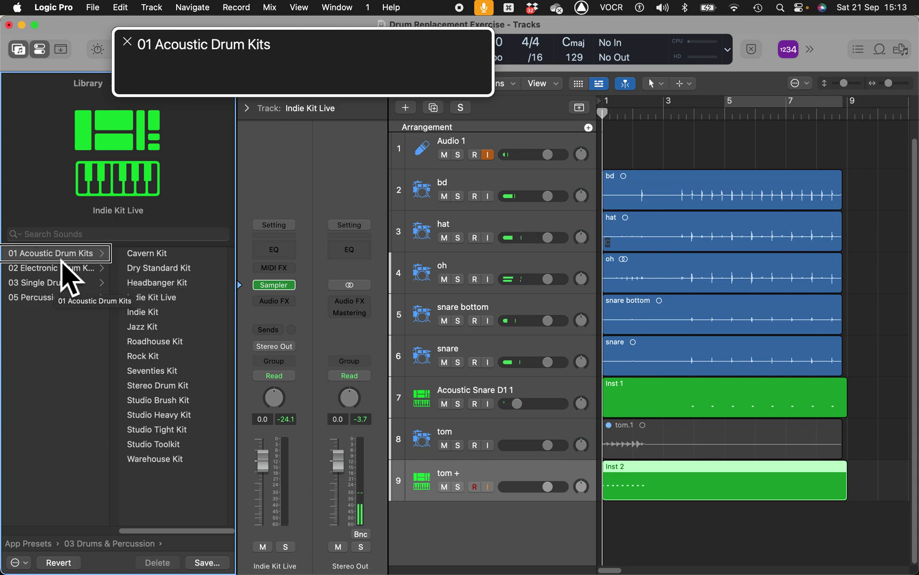
pyautogui.click(62, 269)
# - Open 03 Single Drums > 03 Toms > Acoustic Toms, load Acoustic 8" Tom D2 1–3, and start playback
pyautogui.click(62, 285)
pyautogui.click(180, 258)
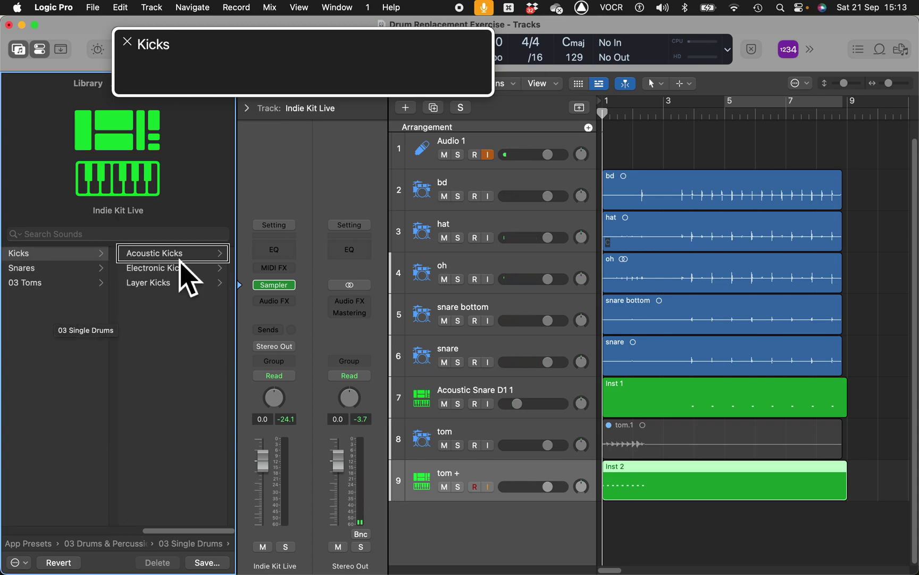
pyautogui.click(60, 286)
pyautogui.click(179, 256)
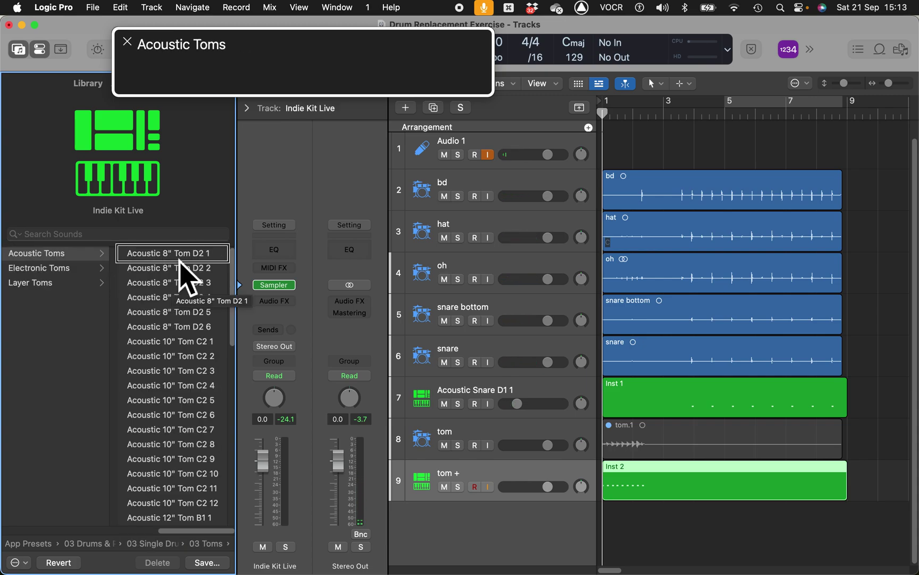
pyautogui.click(63, 268)
pyautogui.click(61, 260)
pyautogui.click(181, 254)
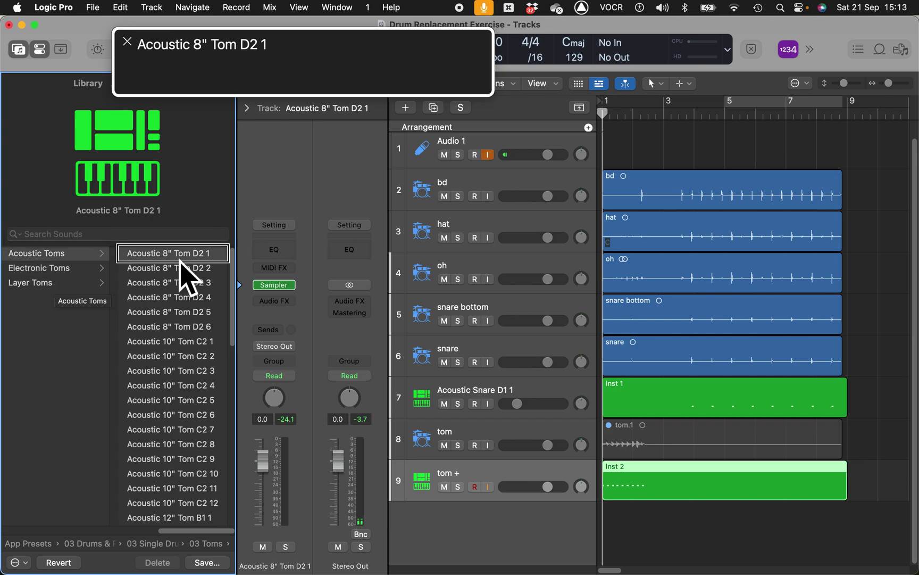
pyautogui.click(180, 270)
pyautogui.click(179, 285)
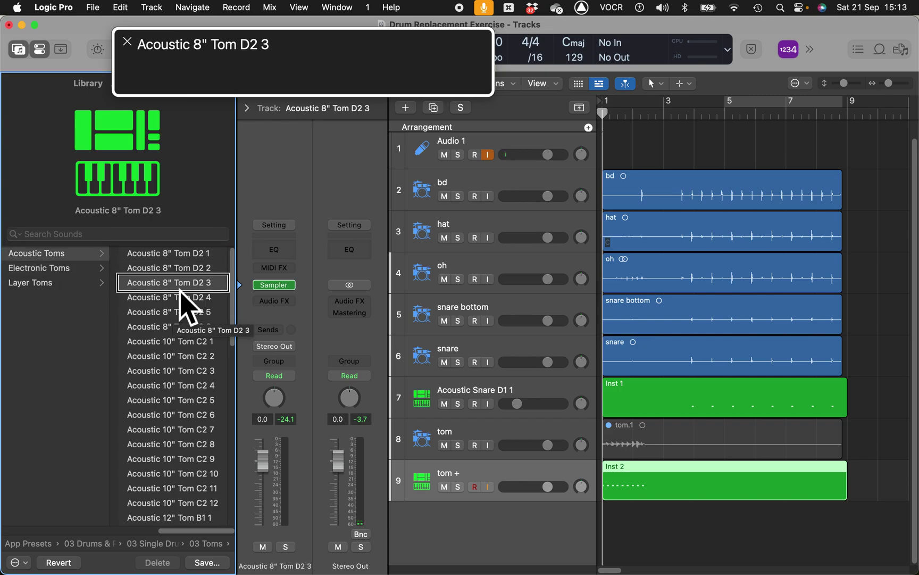
pyautogui.press('space')
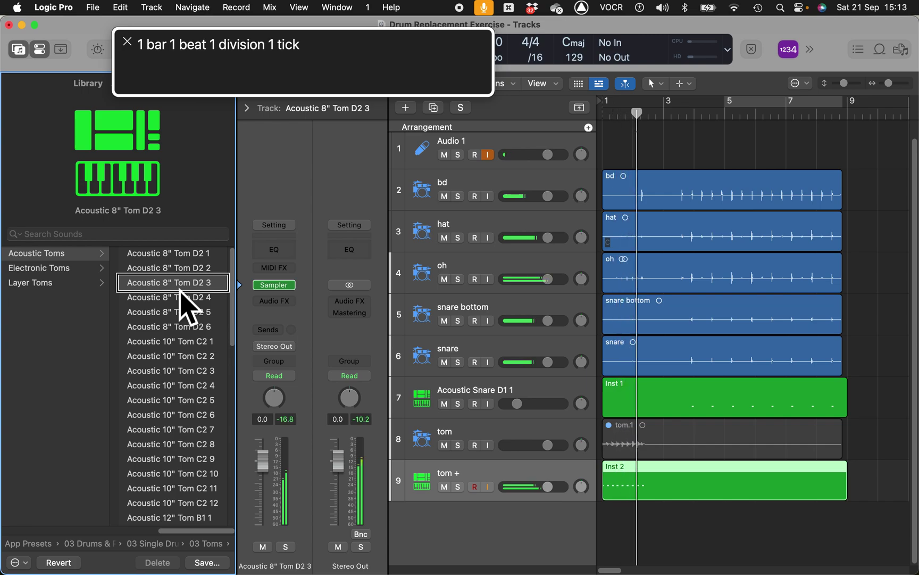
# - Audition Acoustic 8" Tom D2 4–6 and Acoustic 10" Tom C2 1–6 during playback
pyautogui.click(180, 301)
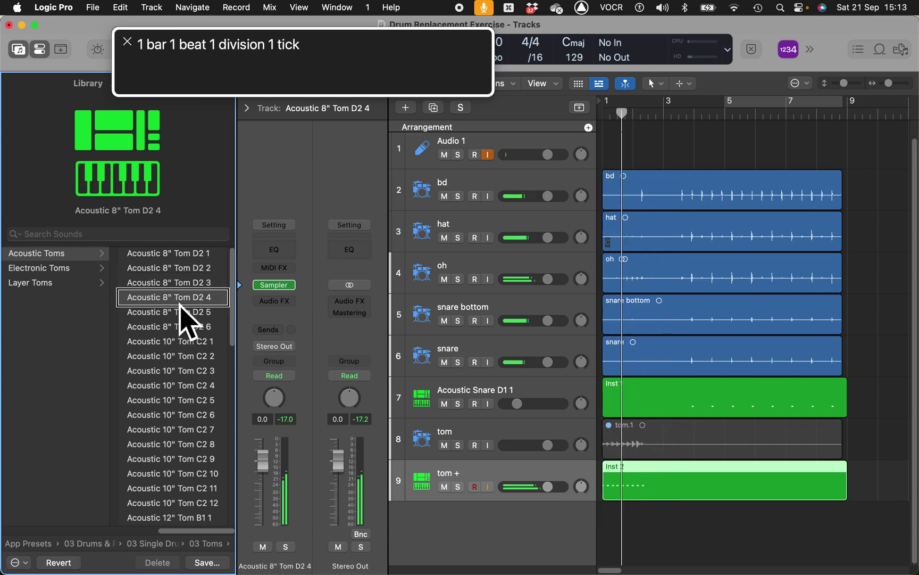
pyautogui.click(180, 315)
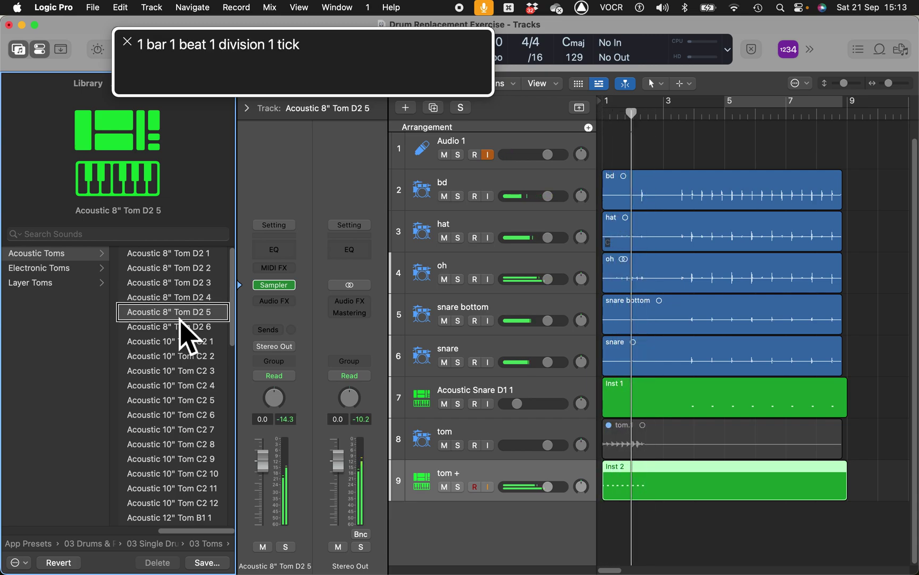
pyautogui.click(180, 327)
pyautogui.click(180, 341)
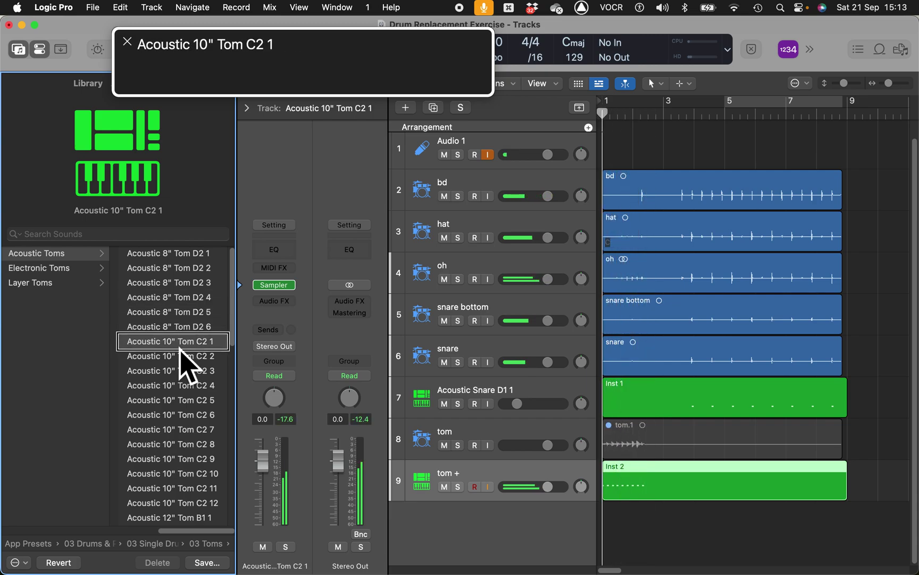
pyautogui.click(180, 356)
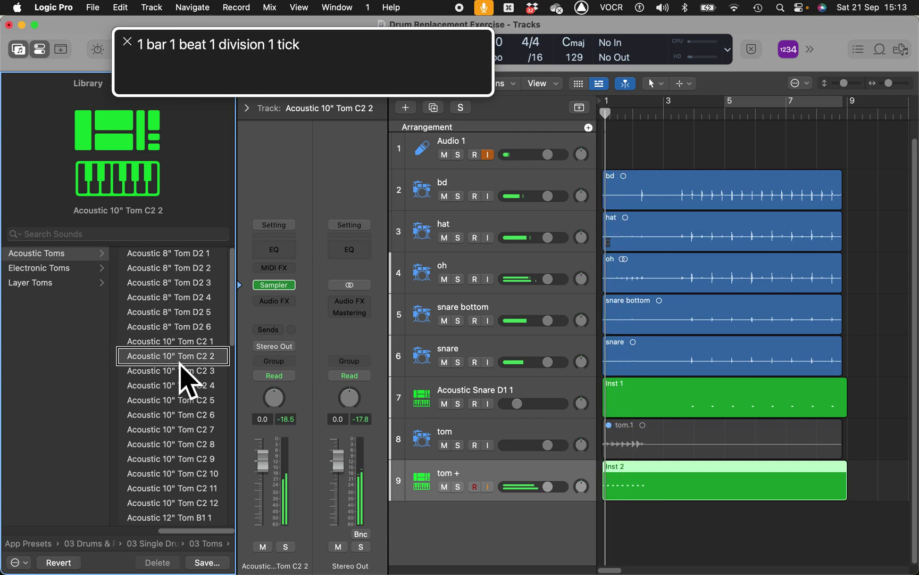
pyautogui.click(179, 373)
pyautogui.click(180, 383)
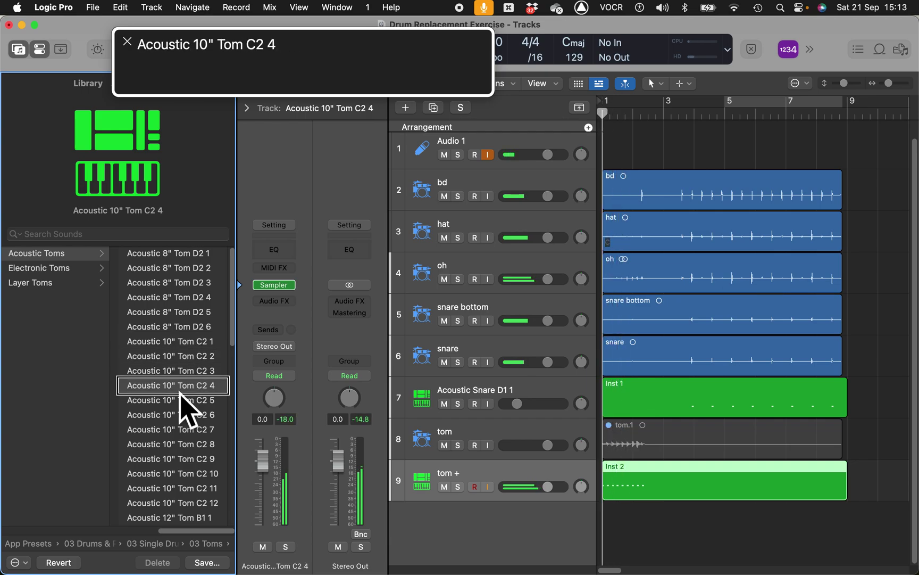
pyautogui.click(180, 404)
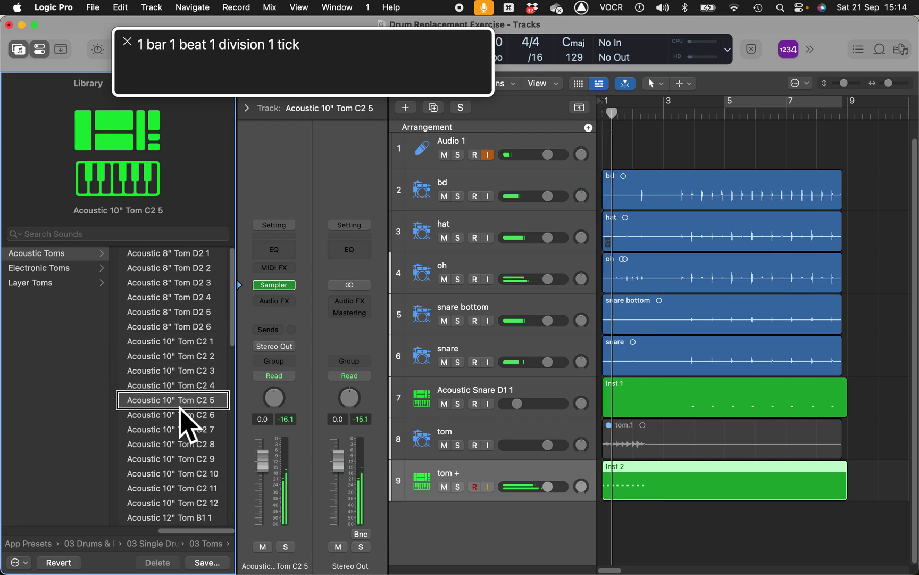
pyautogui.click(180, 414)
# - Audition Acoustic 10" Tom C2 7–11, settle on C2 12, and stop playback
pyautogui.click(180, 430)
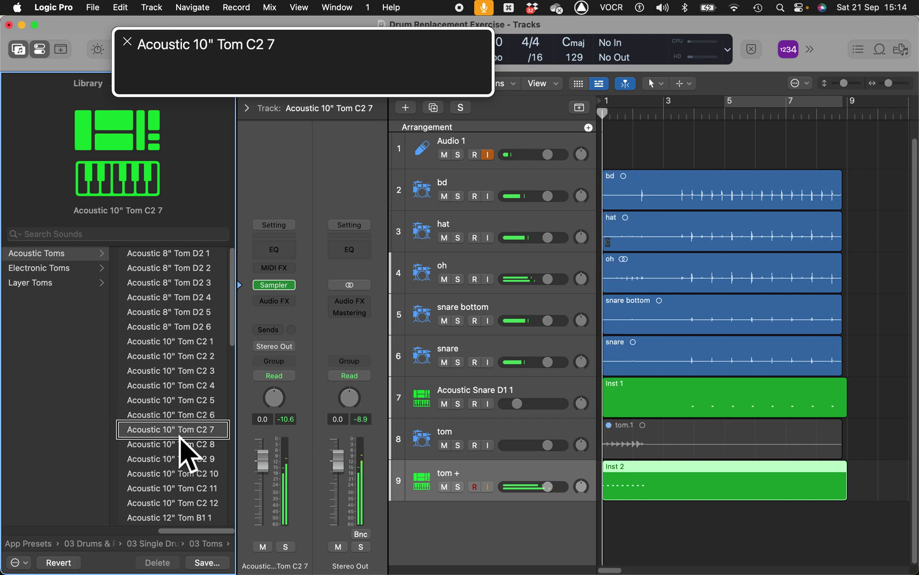
pyautogui.click(180, 444)
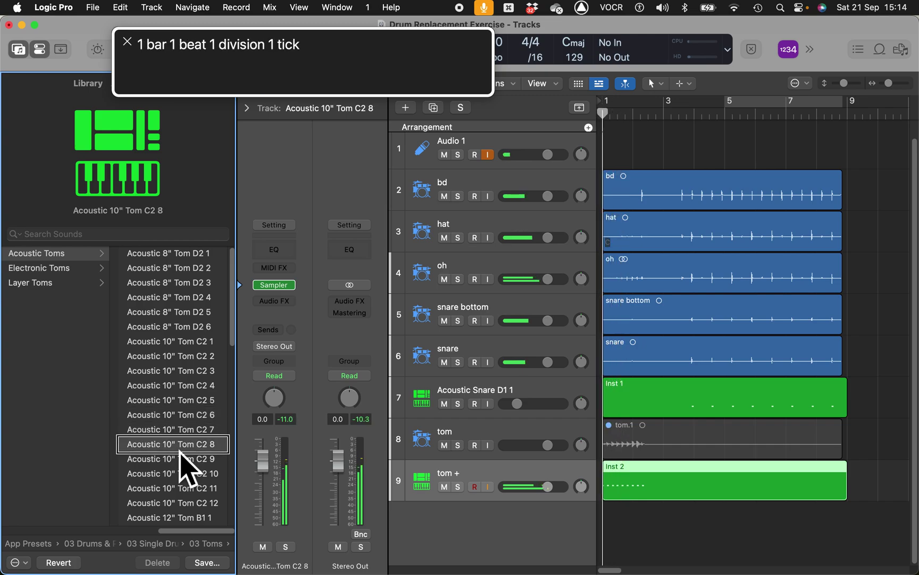
pyautogui.click(180, 459)
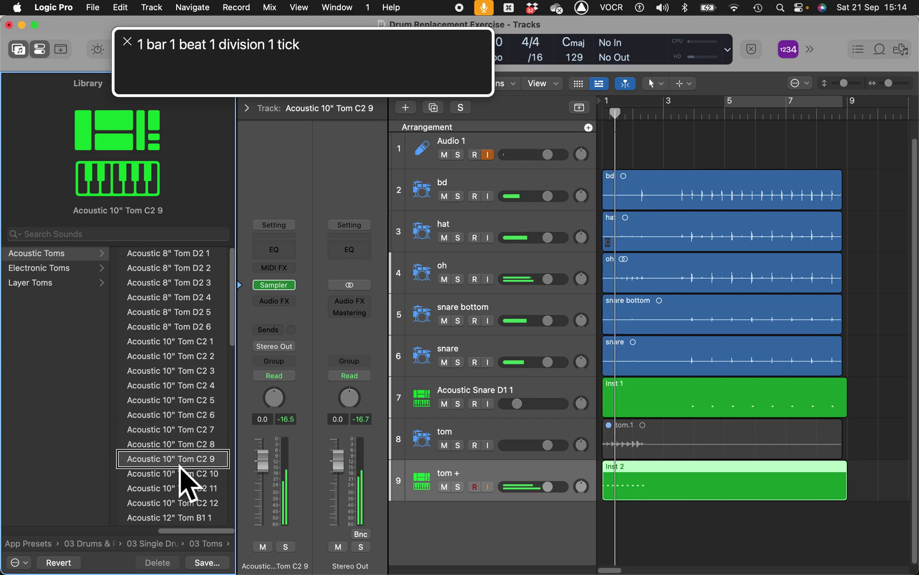
pyautogui.click(179, 474)
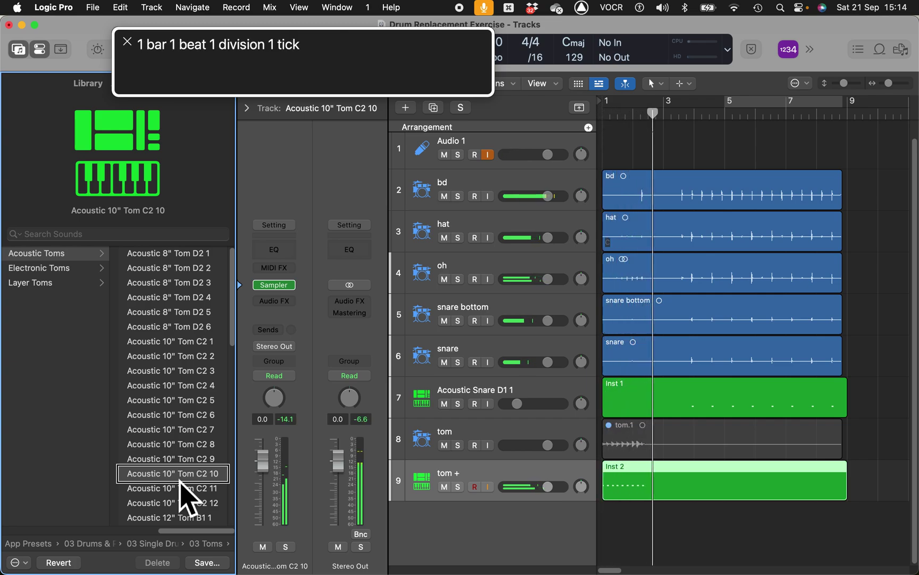
pyautogui.click(180, 488)
pyautogui.click(180, 503)
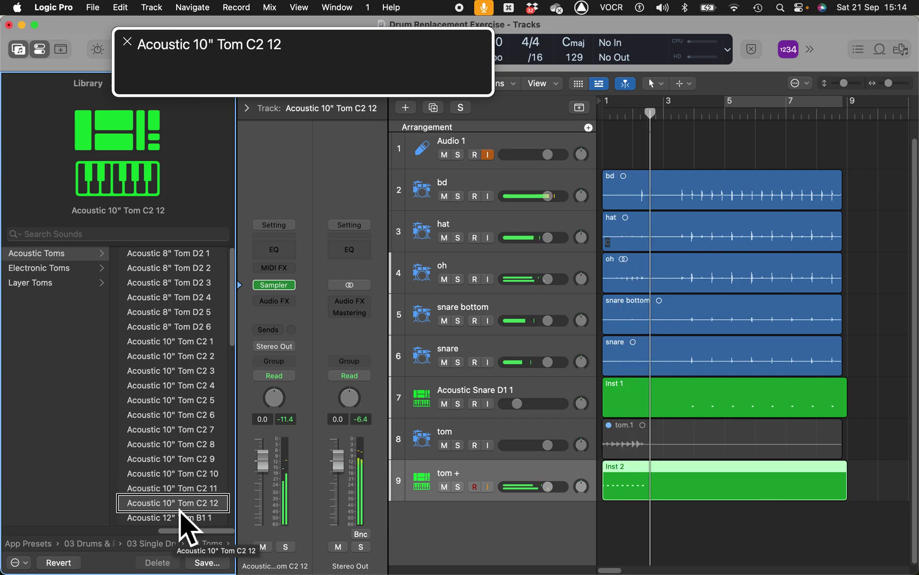
pyautogui.press('Return')
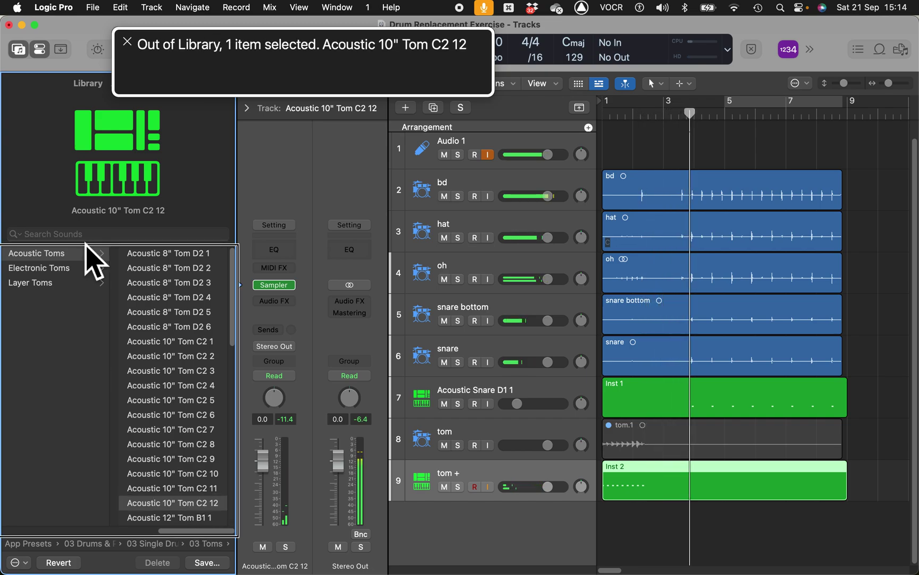
pyautogui.press('space')
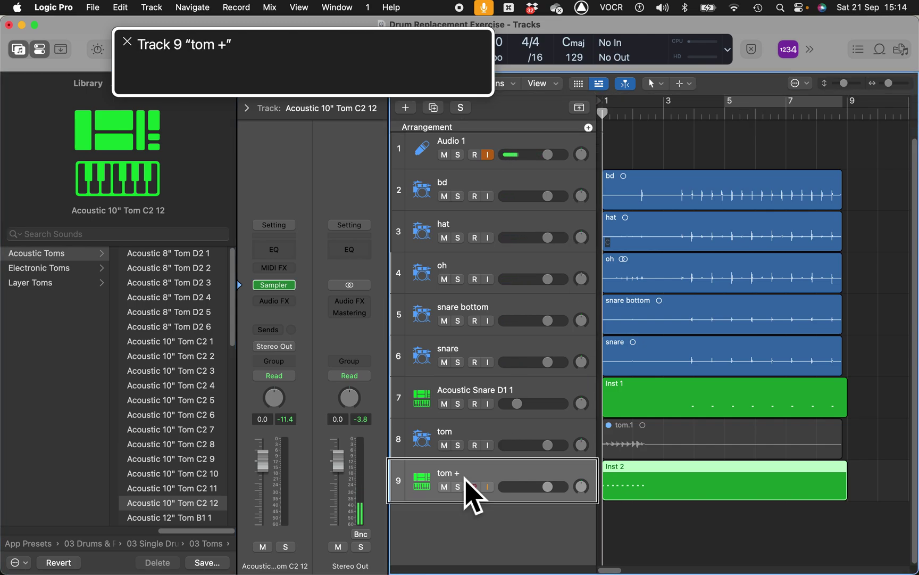
pyautogui.press('space')
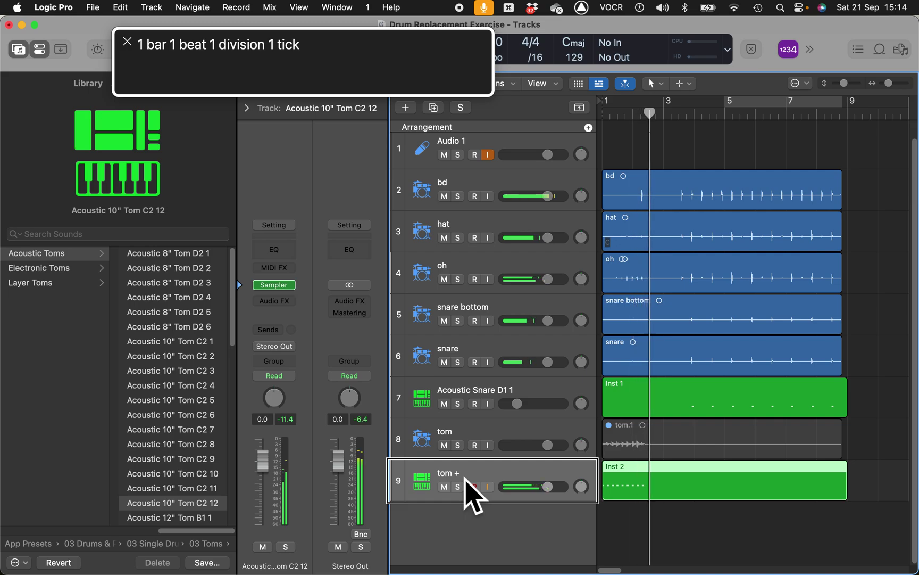
pyautogui.press('space')
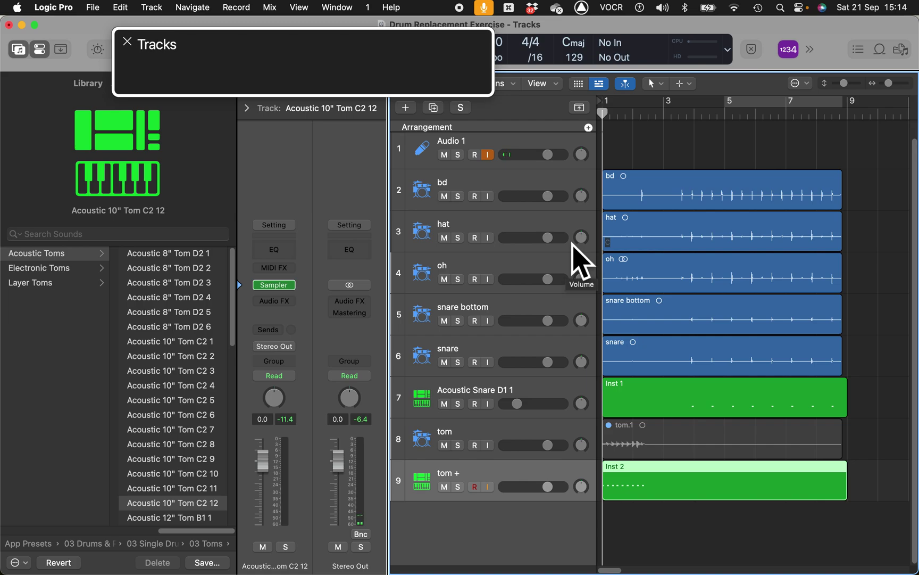
pyautogui.hotkey('ctrl', 'alt', 'l')
# - Open the Piano Roll on the Inst 2 region and select the first tom note, A1 at bar 1
pyautogui.press('p')
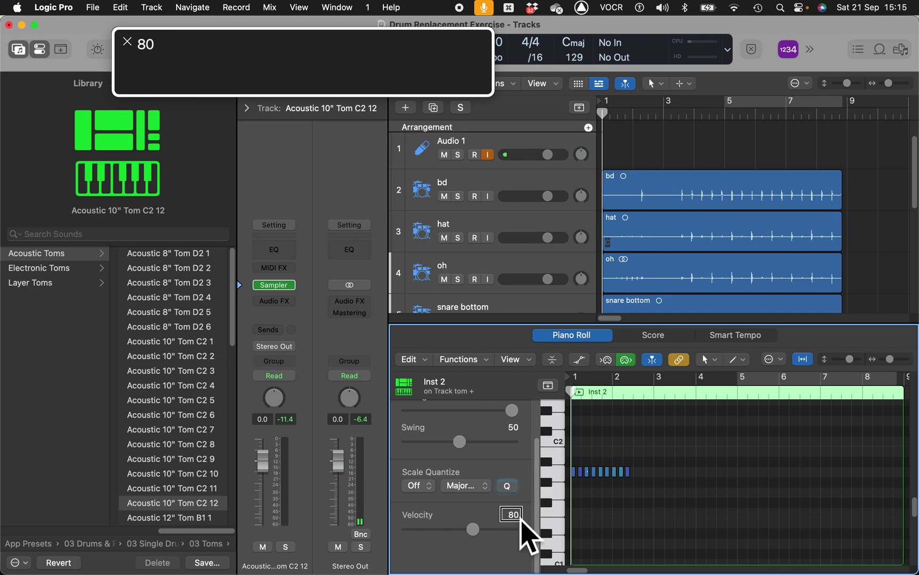
pyautogui.hotkey('Left', 'Right')
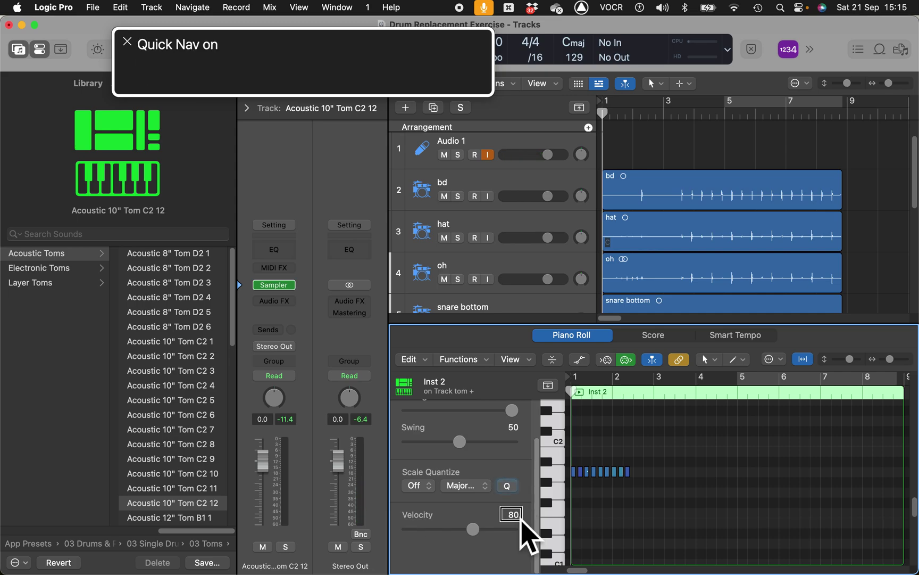
pyautogui.hotkey('Left', 'Right')
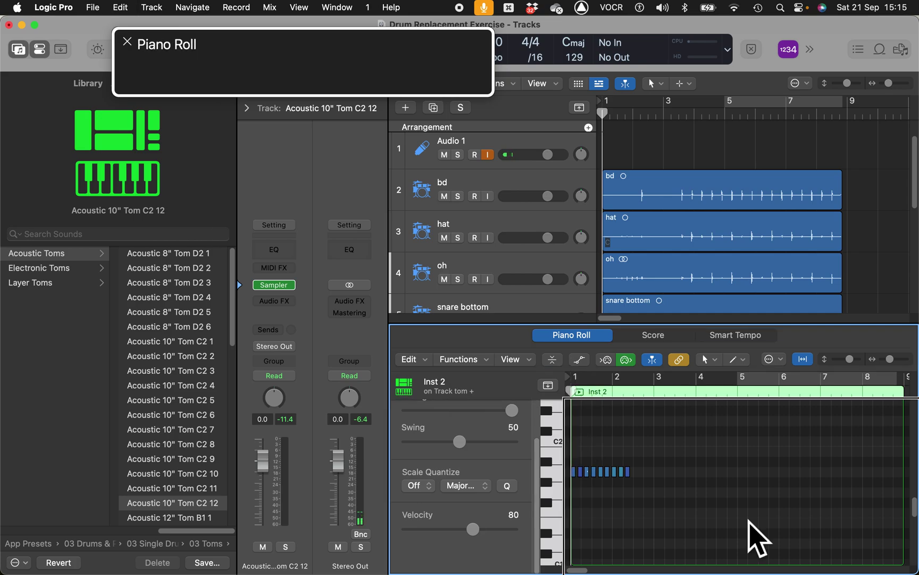
pyautogui.click(580, 471)
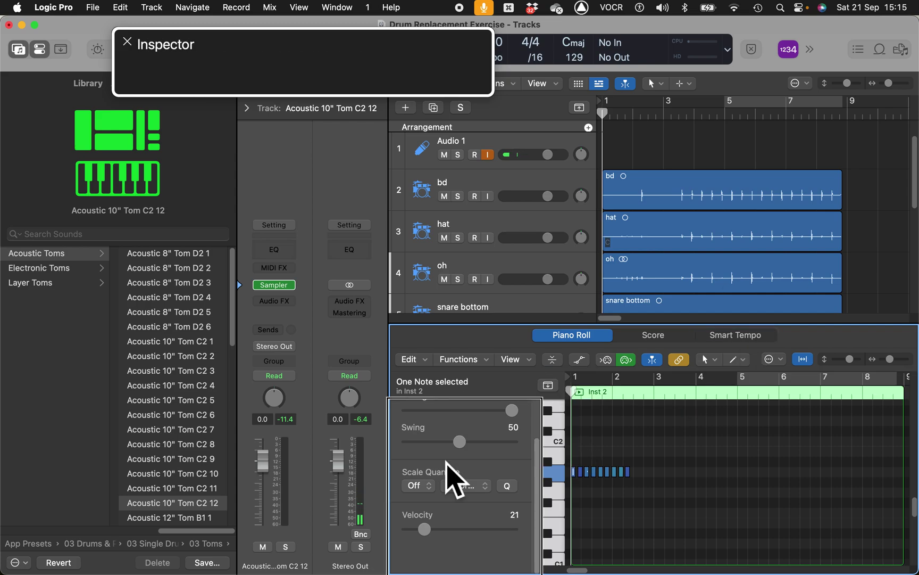
# - Adjust the selected tom note's inspector Velocity slider until it reads 17
pyautogui.scroll(2, 454, 426)
pyautogui.scroll(-2, 524, 532)
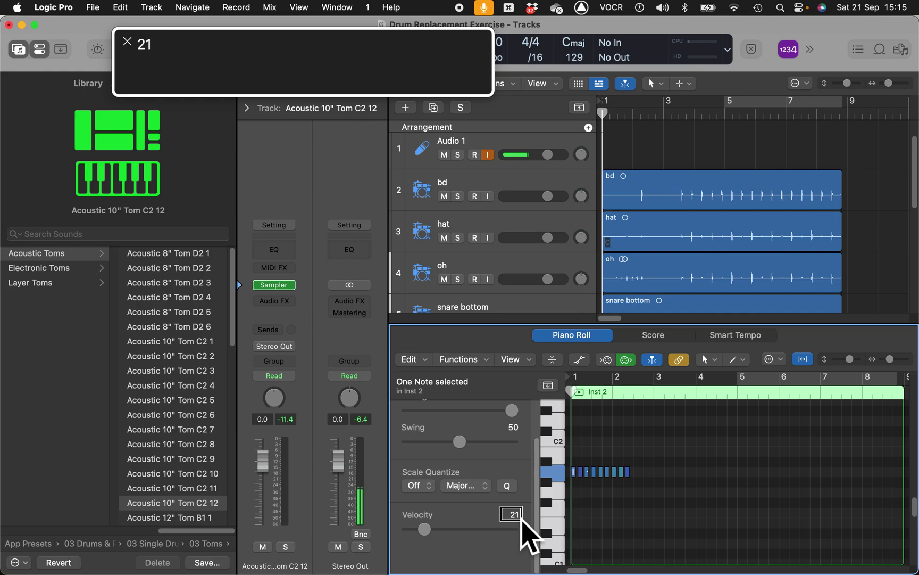
pyautogui.scroll(-5, 523, 519)
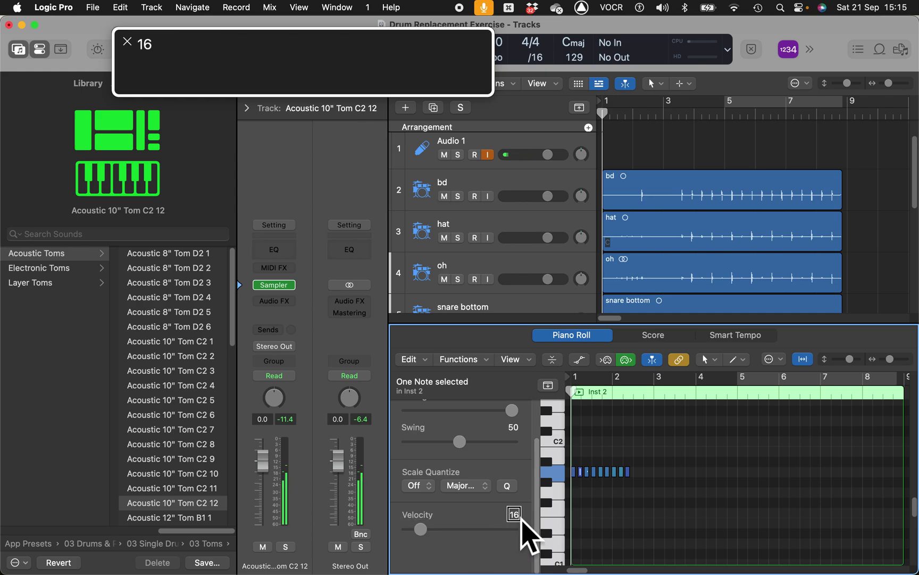
pyautogui.scroll(7, 522, 520)
pyautogui.scroll(1, 522, 520)
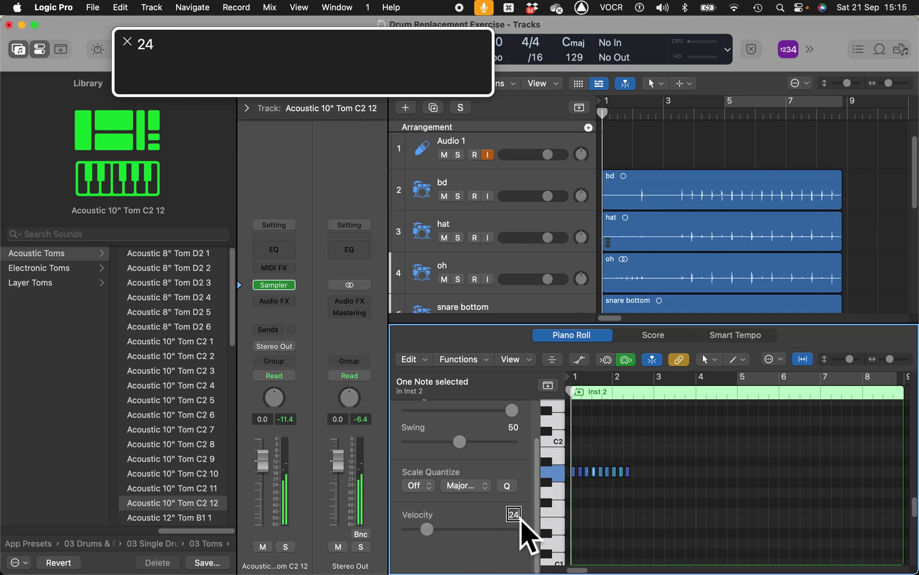
pyautogui.scroll(3, 522, 520)
pyautogui.scroll(-2, 522, 520)
pyautogui.scroll(3, 522, 519)
pyautogui.scroll(2, 522, 520)
pyautogui.scroll(-12, 522, 520)
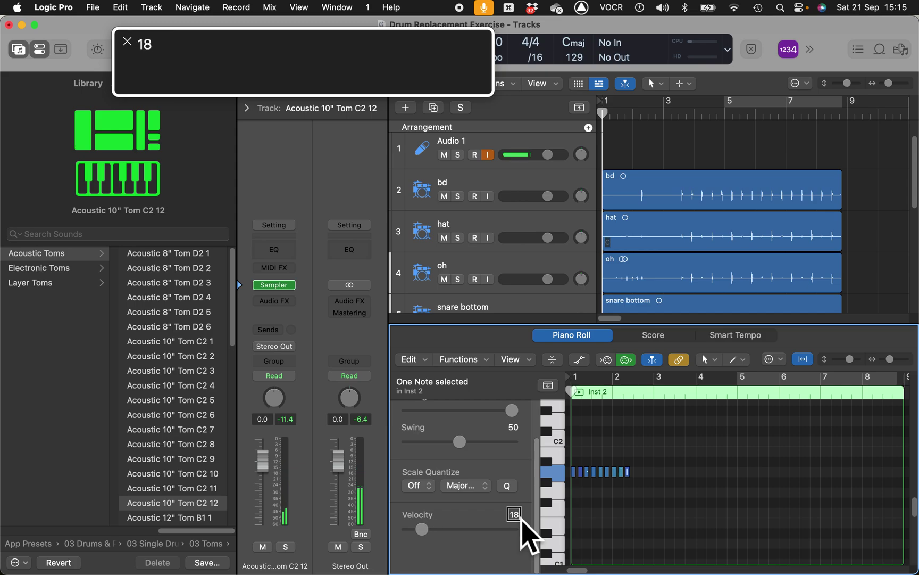
pyautogui.scroll(7, 522, 520)
pyautogui.scroll(-2, 522, 520)
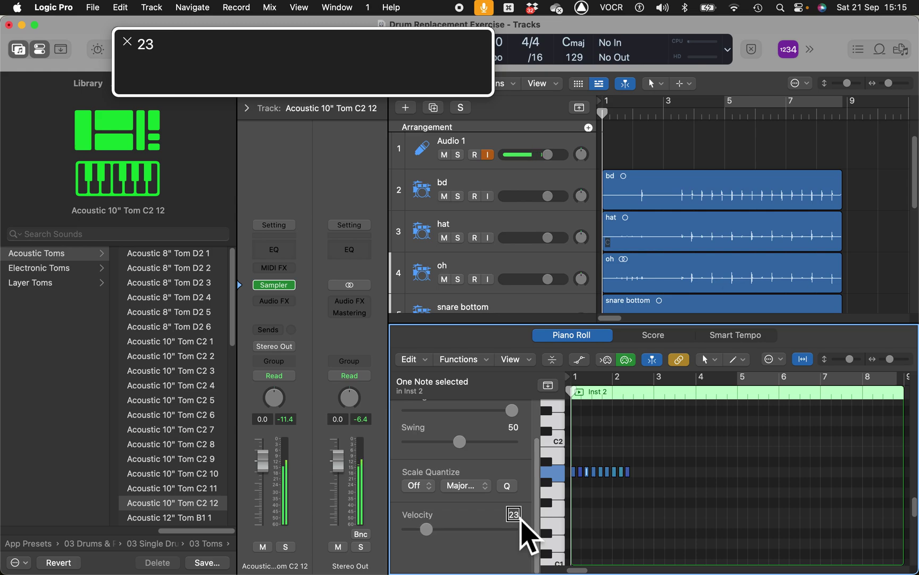
pyautogui.scroll(-2, 522, 520)
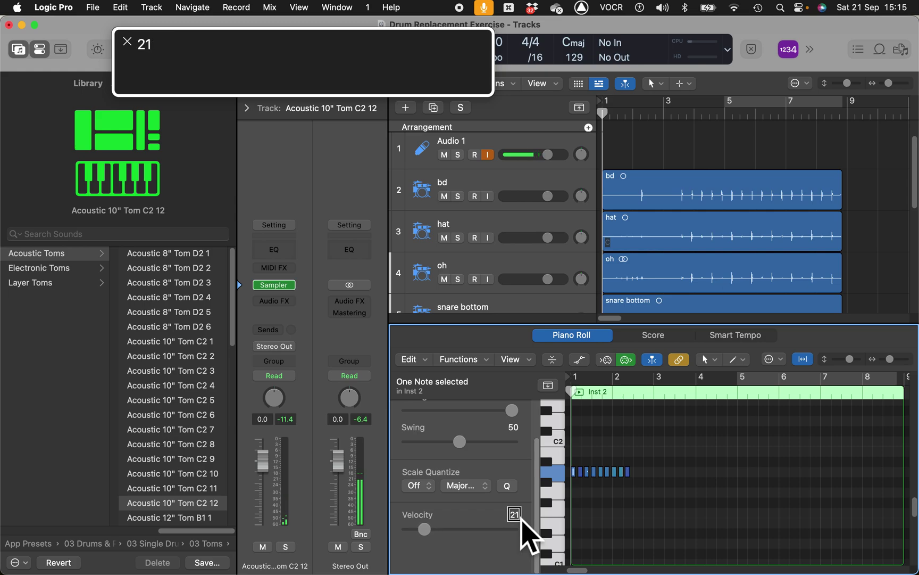
pyautogui.scroll(-5, 522, 520)
pyautogui.scroll(5, 522, 520)
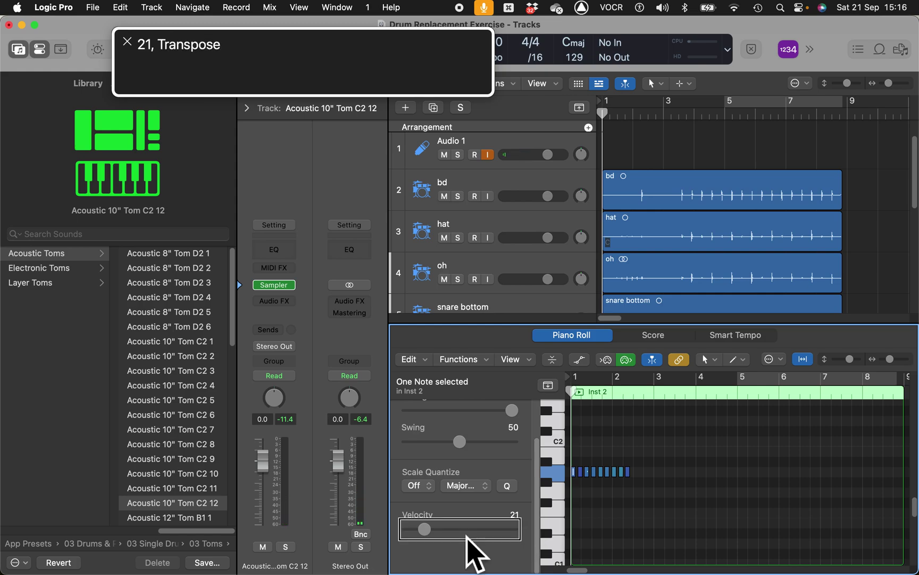
pyautogui.moveTo(432, 536); pyautogui.dragTo(419, 537)
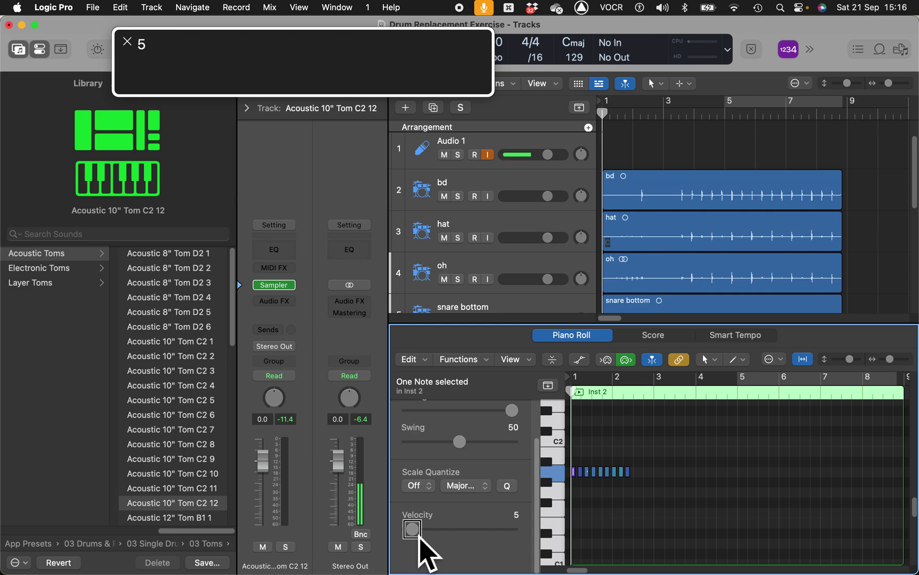
pyautogui.scroll(11, 467, 536)
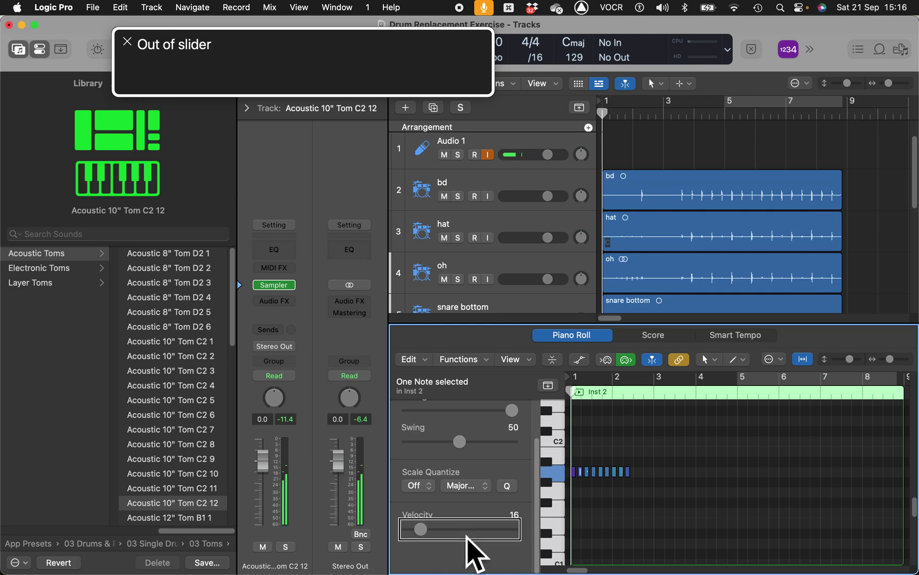
pyautogui.scroll(-6, 424, 537)
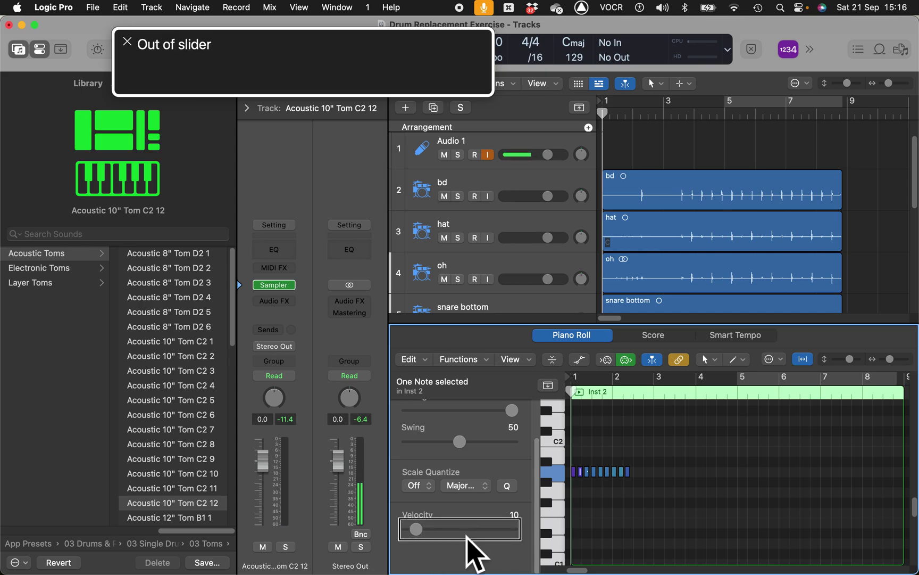
pyautogui.scroll(13, 466, 537)
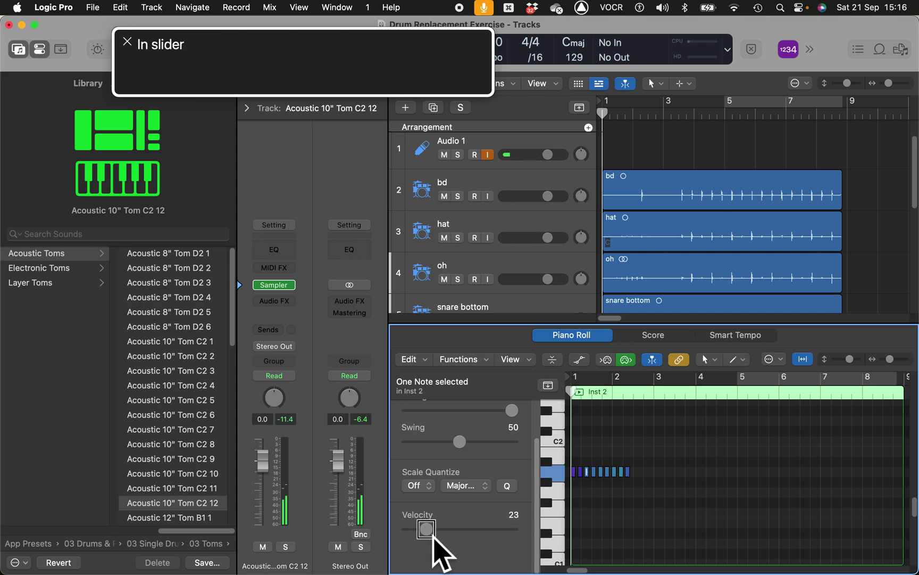
pyautogui.moveTo(433, 536); pyautogui.dragTo(426, 537)
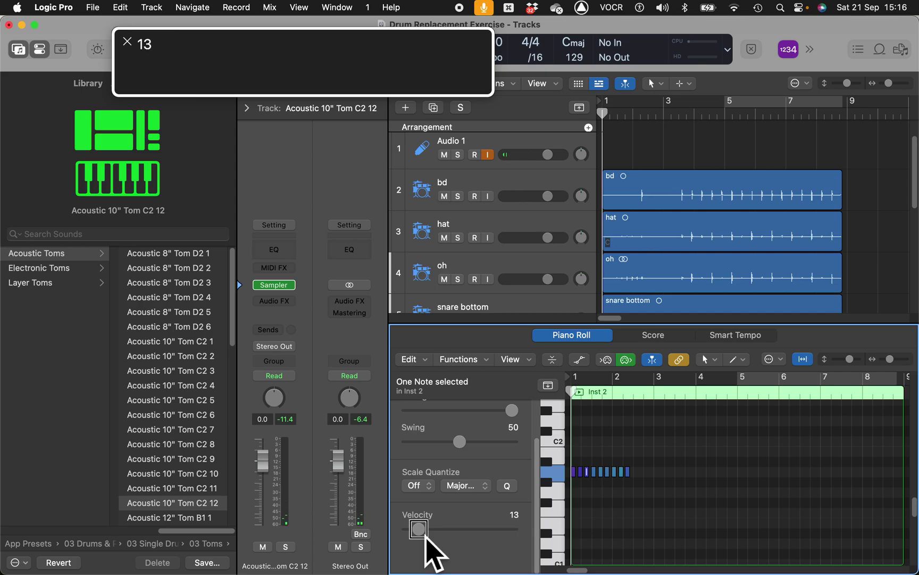
pyautogui.scroll(11, 477, 550)
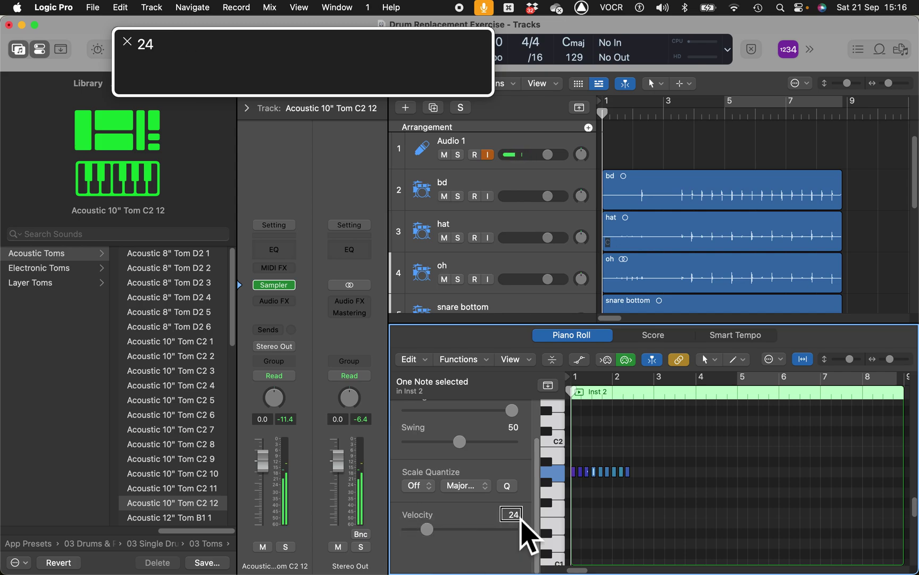
pyautogui.scroll(-6, 430, 537)
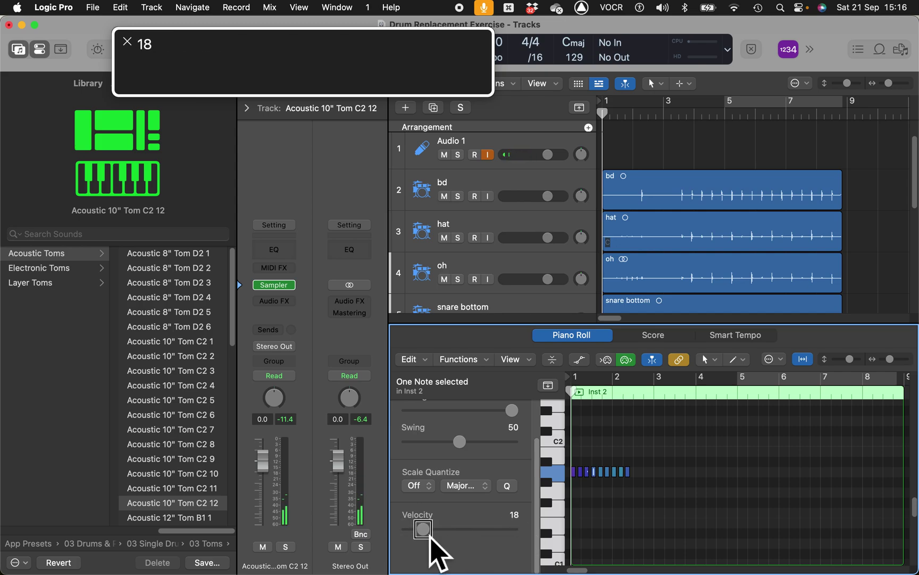
pyautogui.scroll(-1, 432, 548)
pyautogui.scroll(-1, 431, 538)
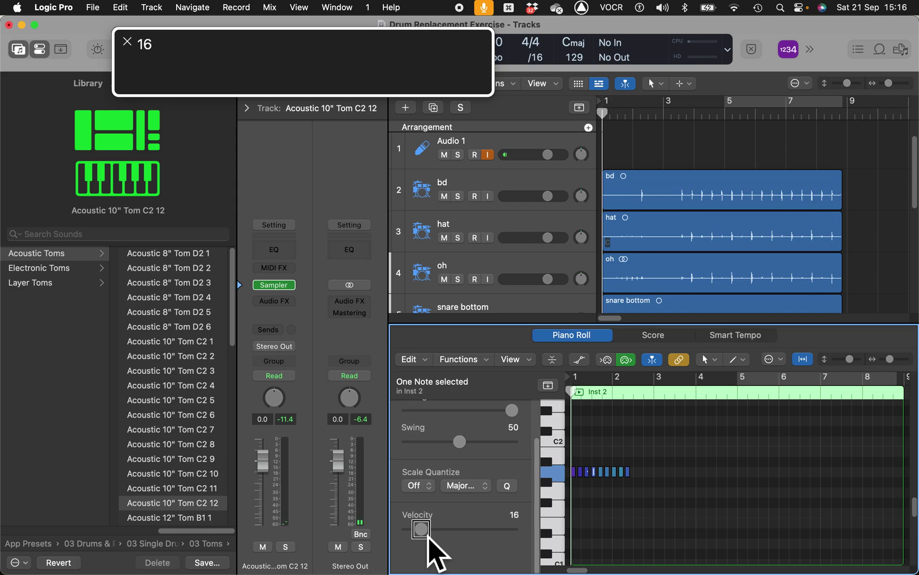
pyautogui.scroll(1, 431, 538)
# - Bring the next tom note's velocity to around 20 with the Velocity slider
pyautogui.hotkey('ctrl', 'alt', 'shift', 'Up')
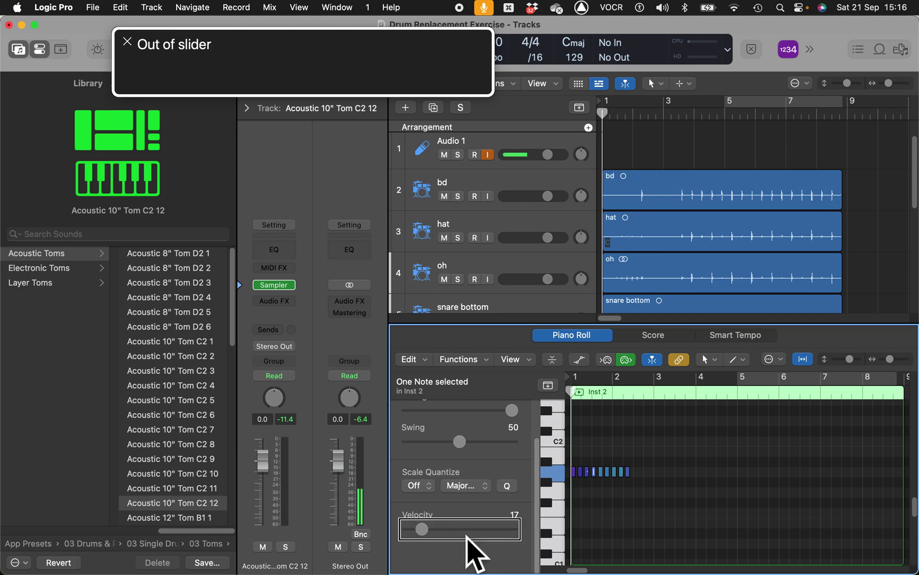
pyautogui.scroll(10, 472, 551)
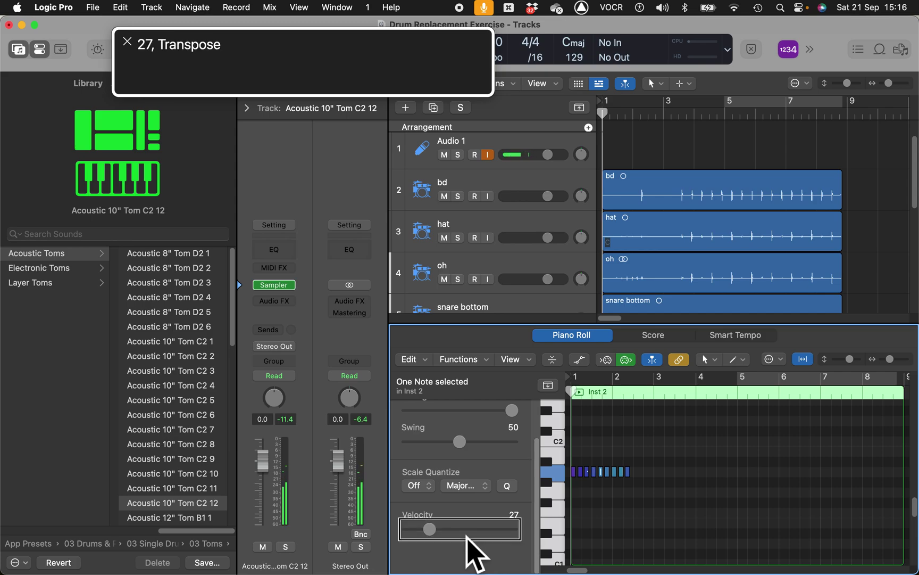
pyautogui.hotkey('ctrl', 'alt', 'shift', 'Down')
pyautogui.moveTo(437, 535); pyautogui.dragTo(431, 539)
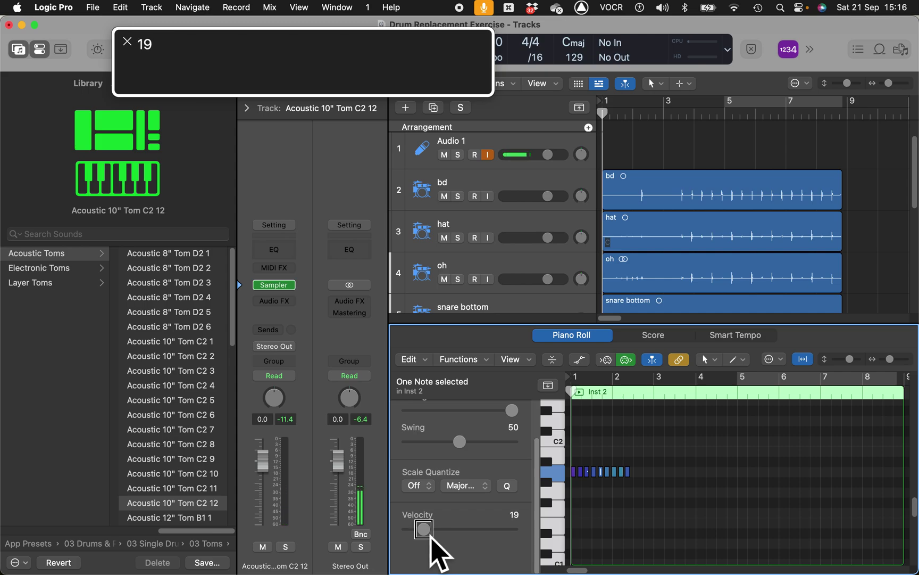
pyautogui.moveTo(431, 537); pyautogui.dragTo(432, 538)
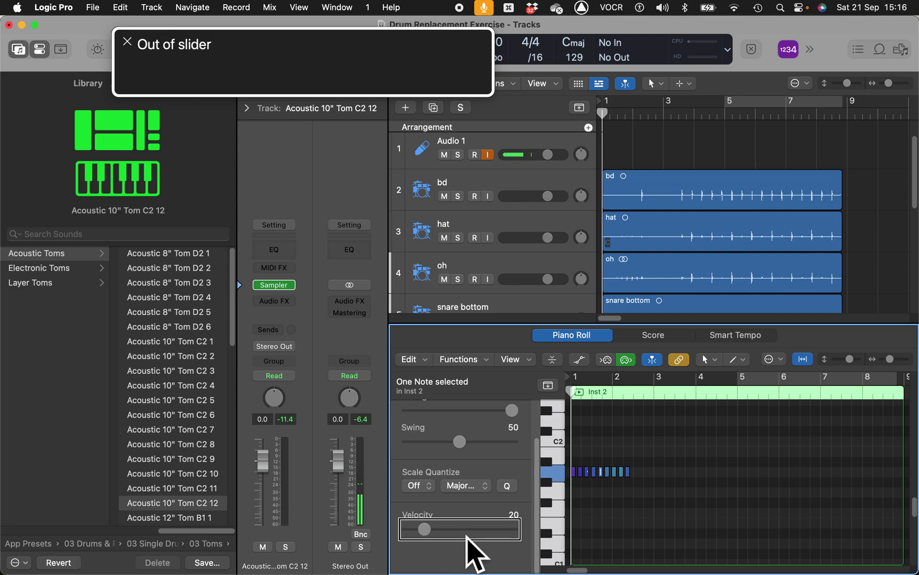
pyautogui.scroll(5, 467, 536)
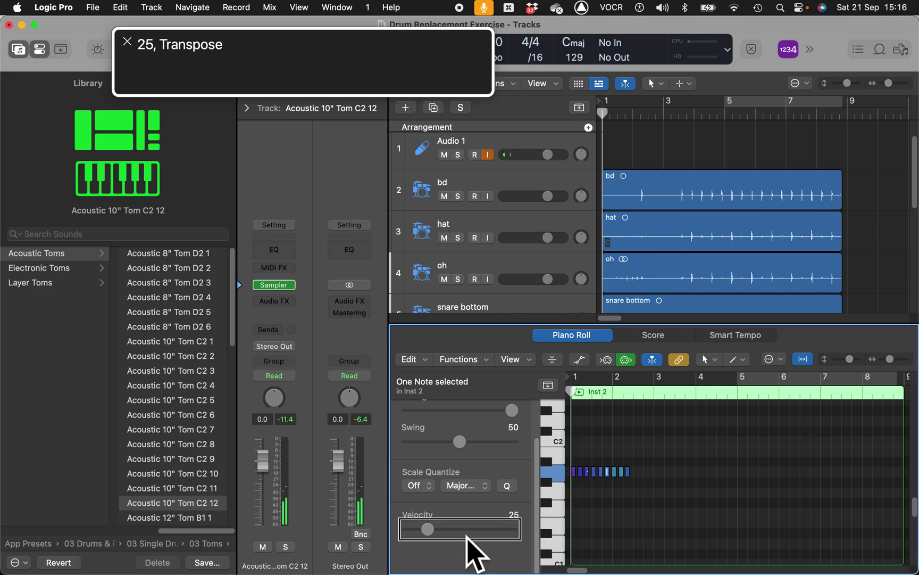
pyautogui.scroll(-2, 432, 537)
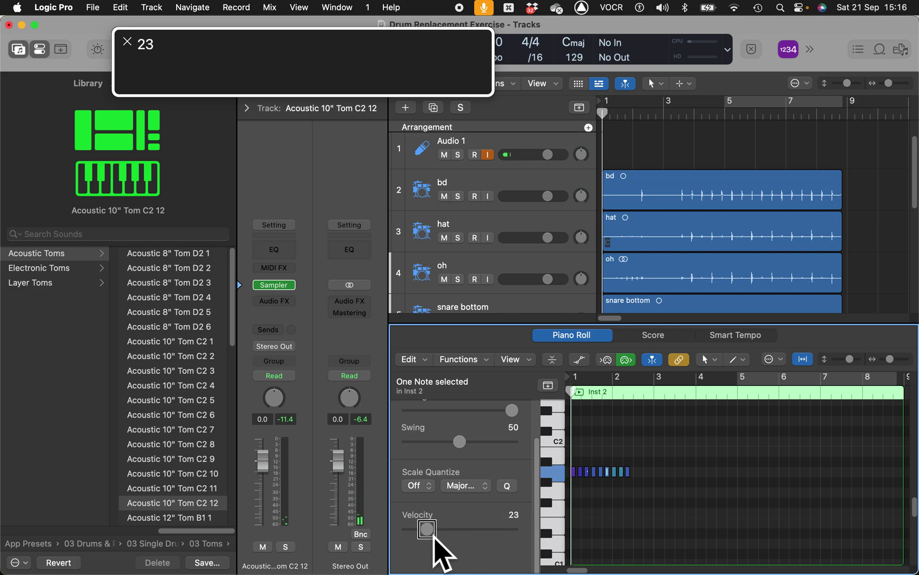
pyautogui.scroll(2, 434, 537)
pyautogui.scroll(3, 434, 536)
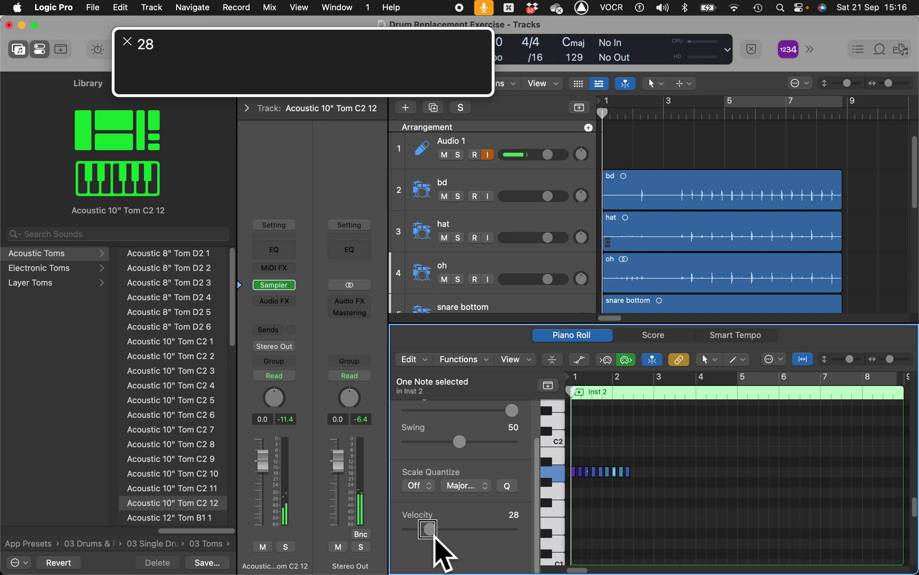
# - Raise that tom note's velocity to 43 and start playback to hear the crescendo
pyautogui.moveTo(435, 534); pyautogui.dragTo(443, 541)
pyautogui.scroll(-5, 443, 538)
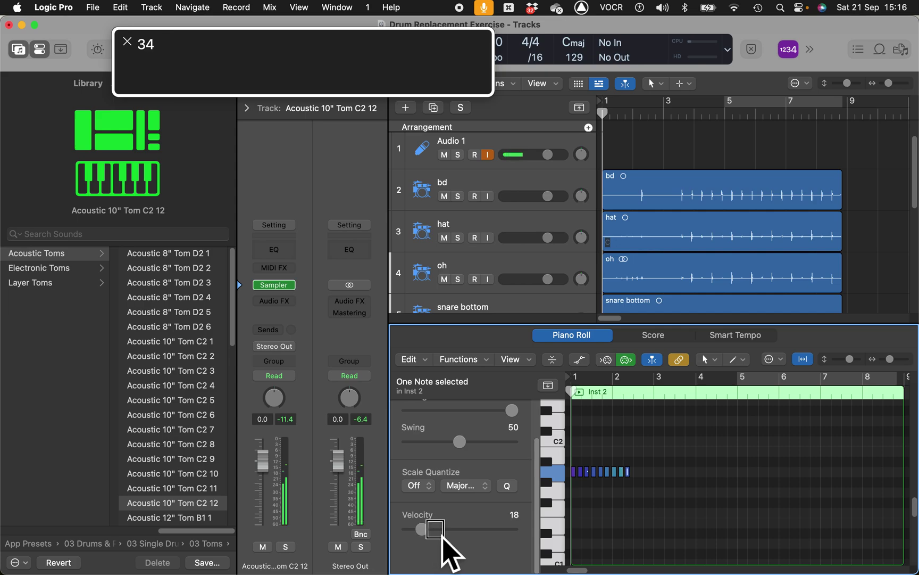
pyautogui.scroll(1, 439, 537)
pyautogui.scroll(-1, 428, 537)
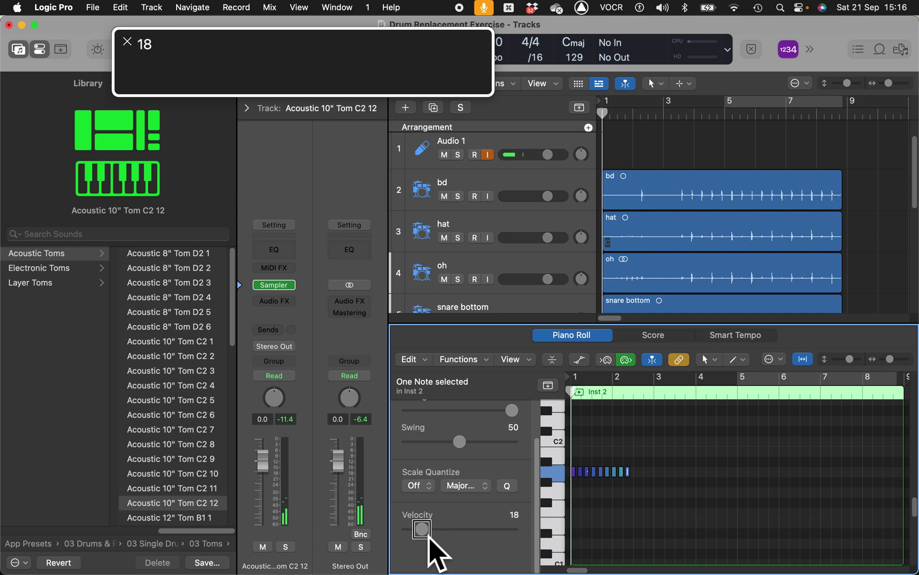
pyautogui.scroll(1, 430, 537)
pyautogui.moveTo(429, 535); pyautogui.dragTo(451, 545)
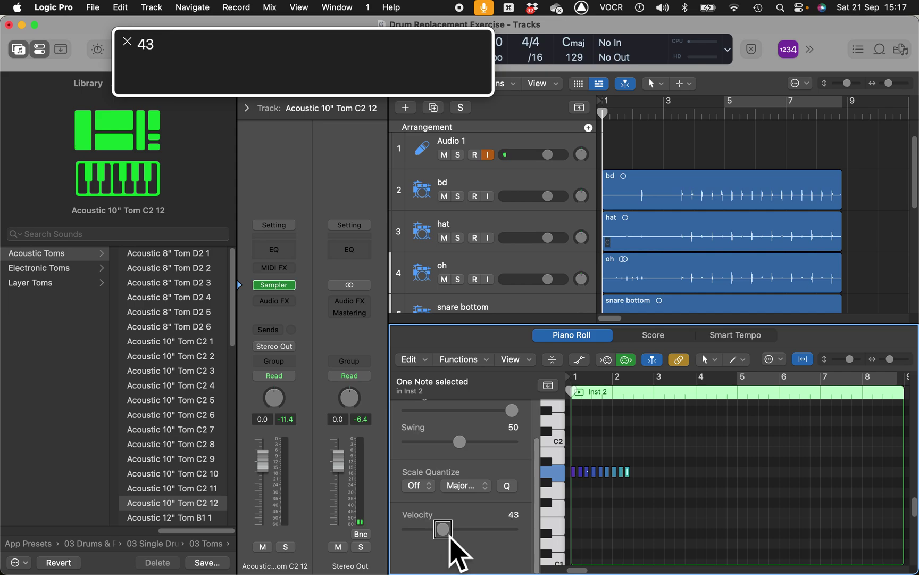
pyautogui.moveTo(450, 537); pyautogui.dragTo(451, 539)
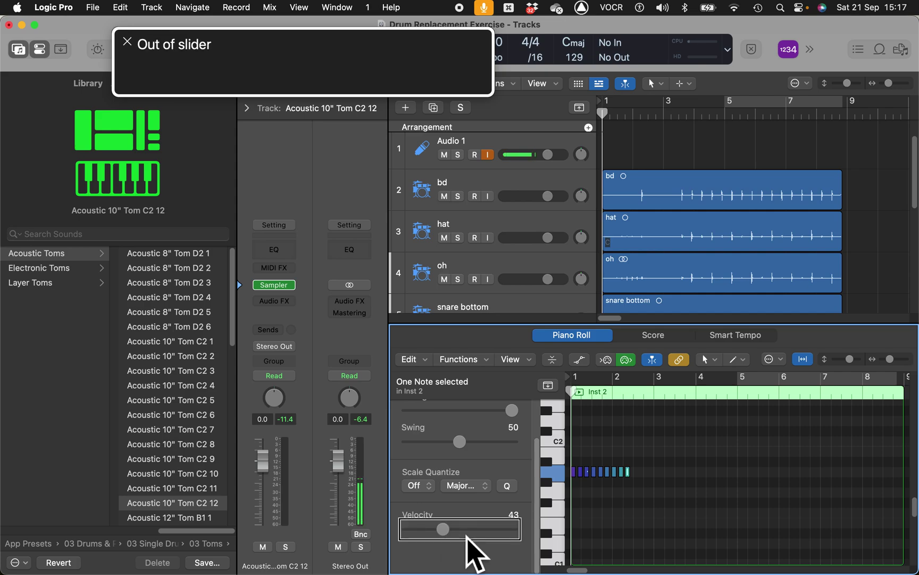
pyautogui.scroll(-15, 467, 535)
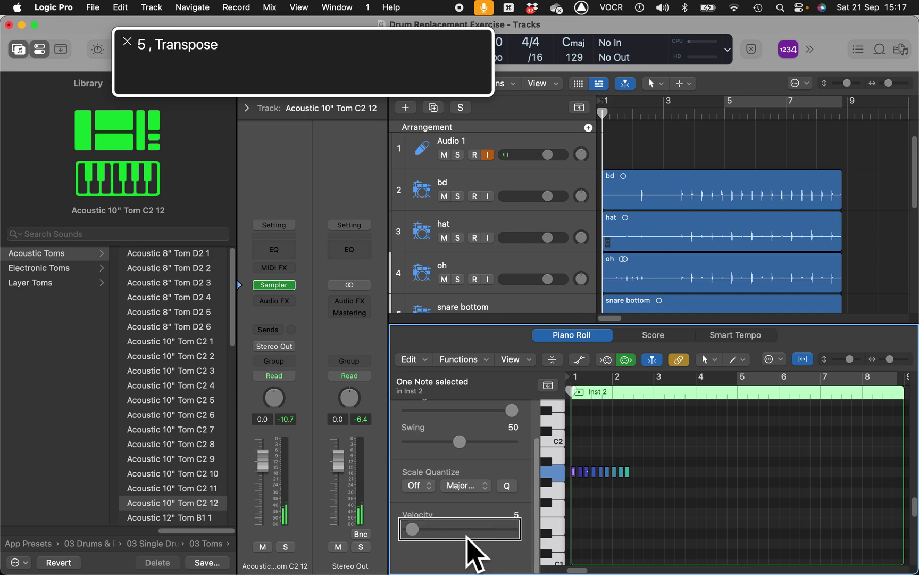
pyautogui.scroll(8, 467, 536)
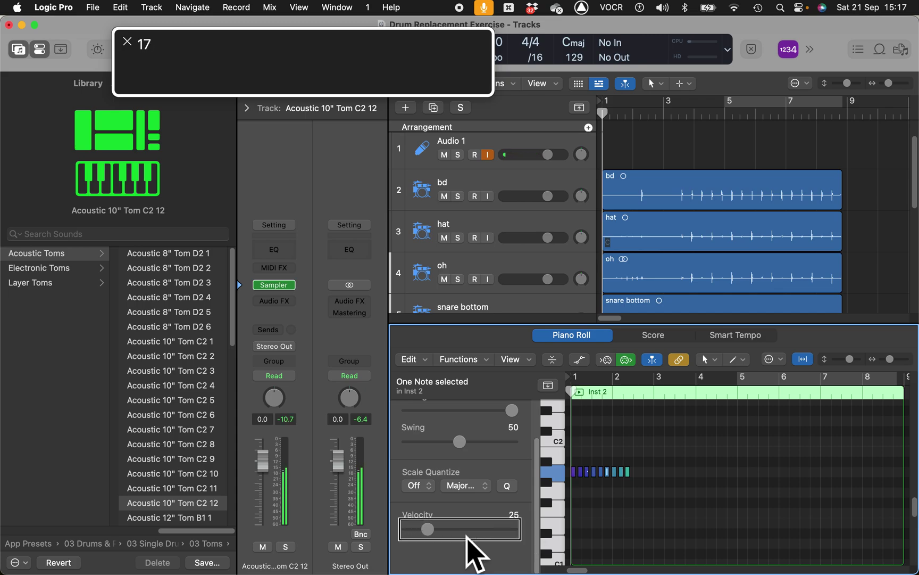
pyautogui.scroll(7, 468, 554)
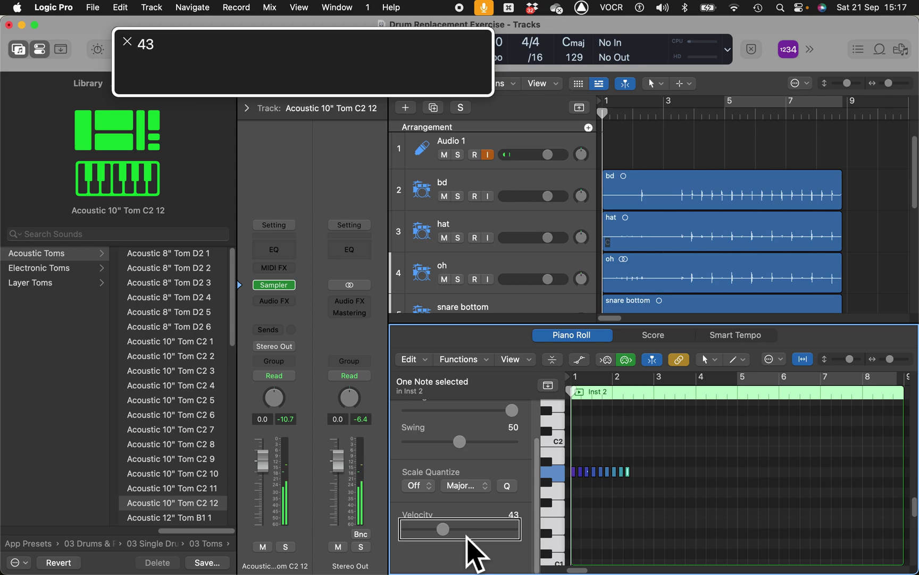
pyautogui.press('space')
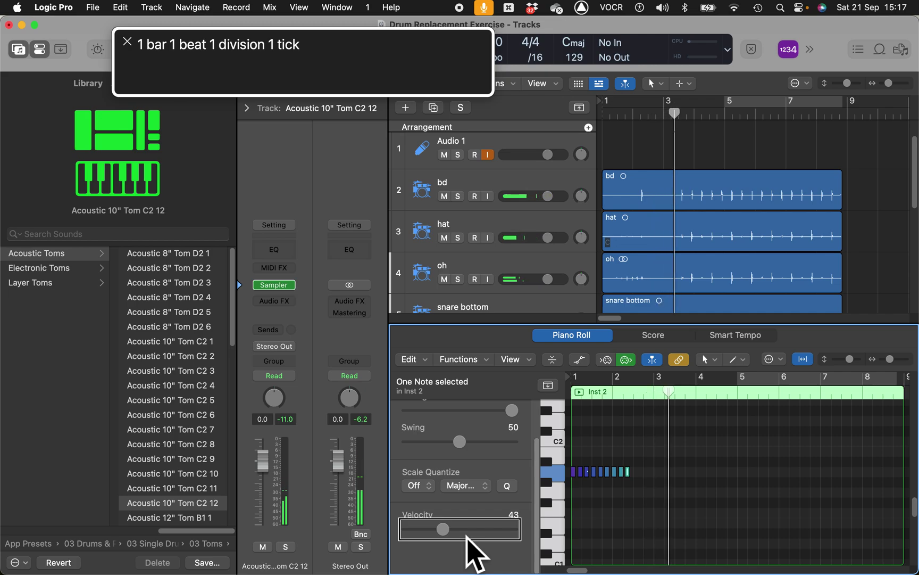
# - Stop playback, then play the project again from bar 1 to hear the tom crescendo
pyautogui.press('space')
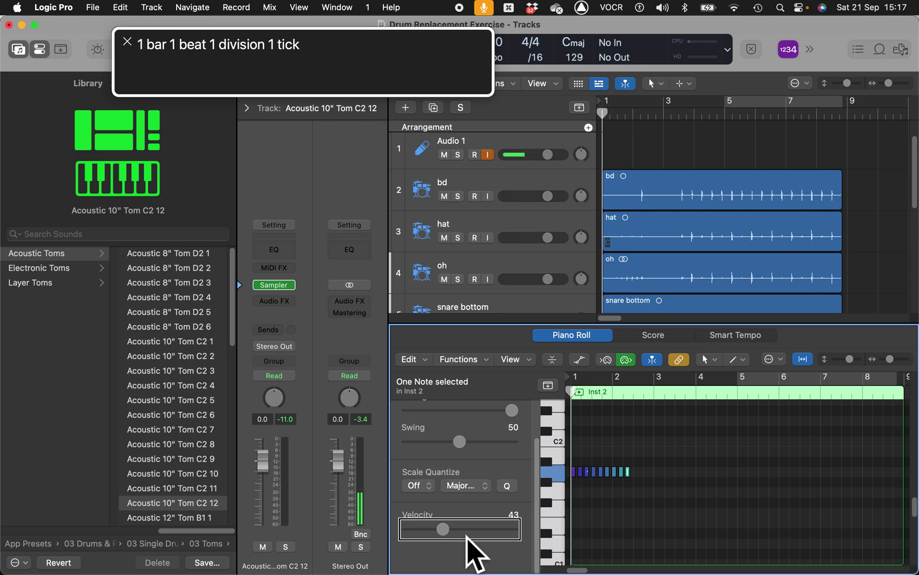
pyautogui.press('space')
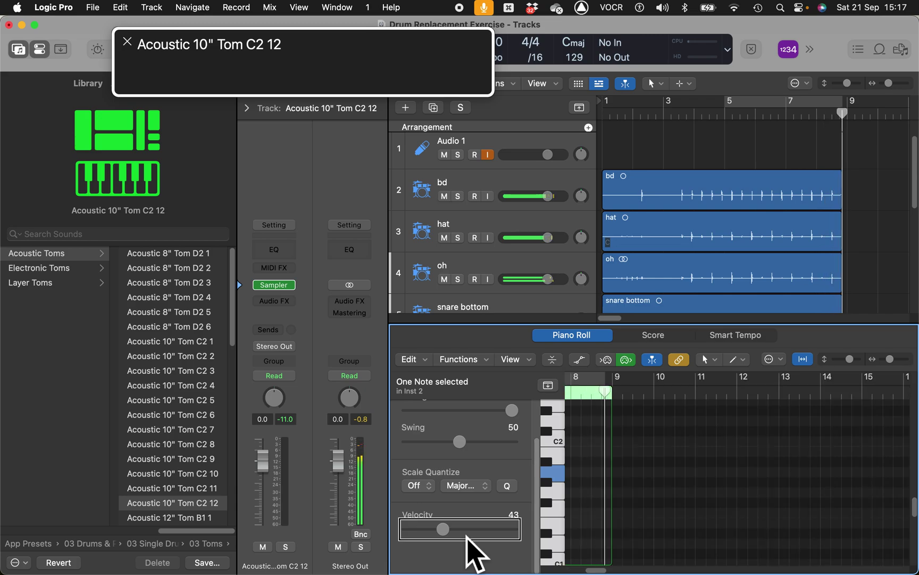
# - Send the playhead back to bar 1 while the tom crescendo keeps playing
pyautogui.press('Return')
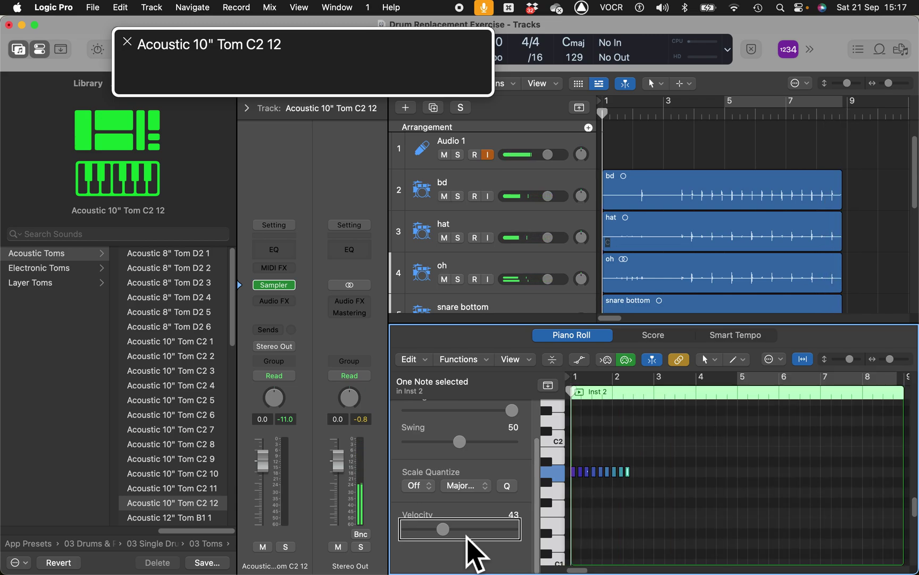